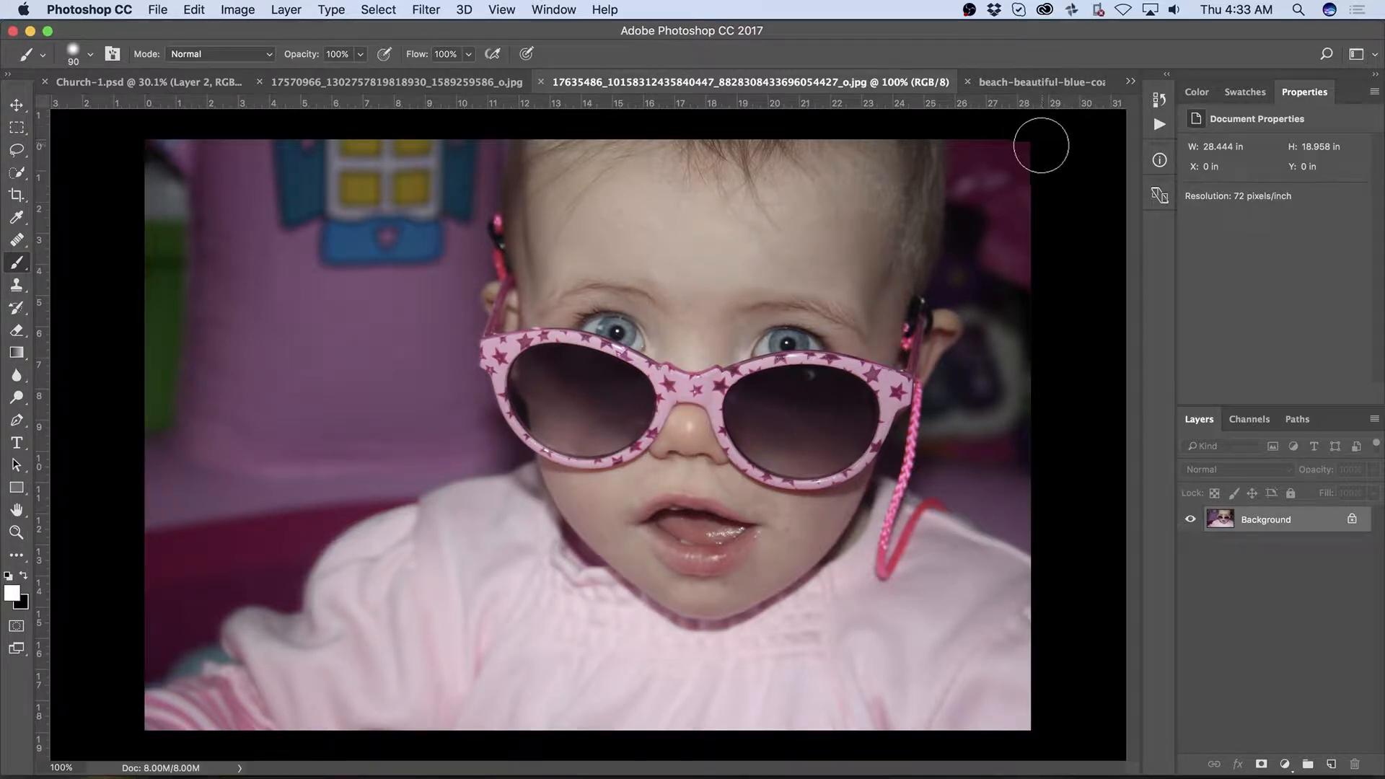
Step: Select the baby in the pink sunglasses portrait with the Quick Selection tool, leaving out the background
left_click(1040, 88)
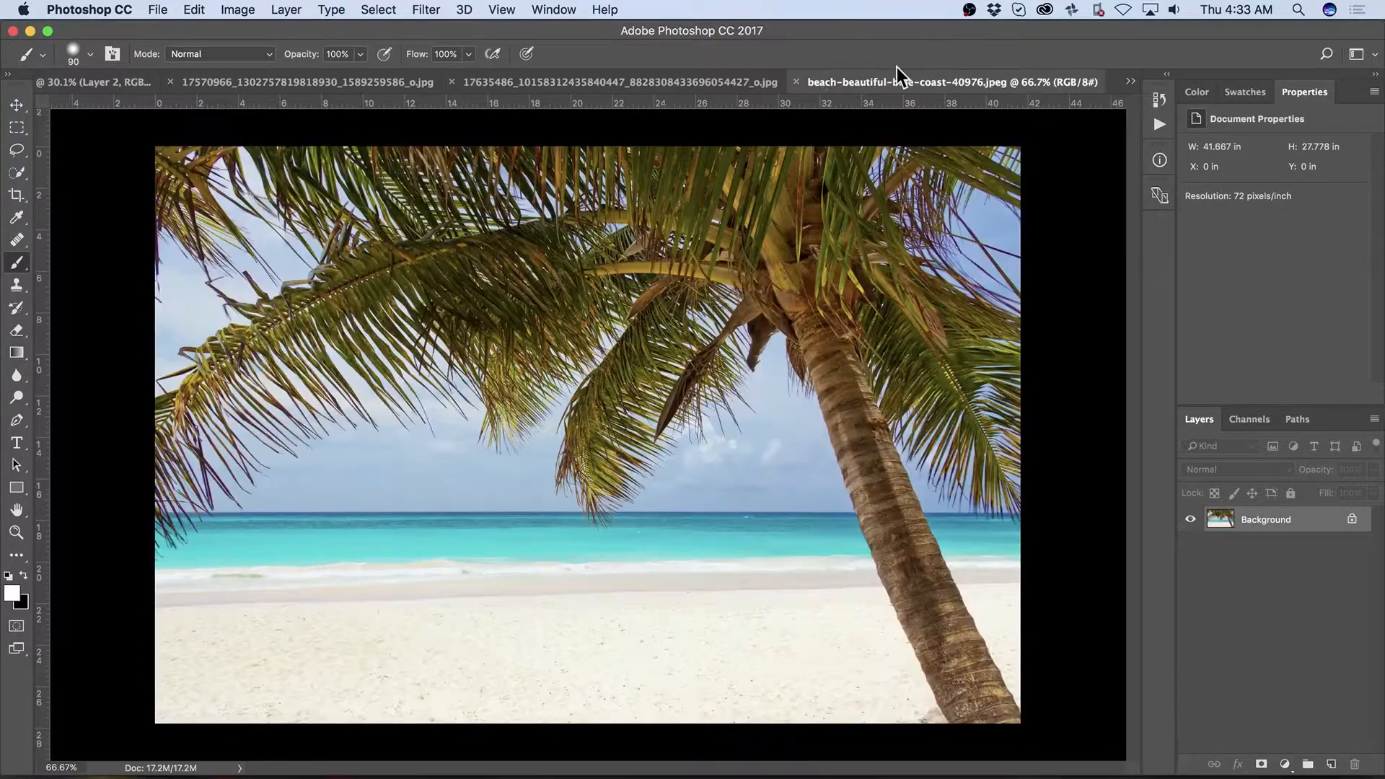
left_click(718, 81)
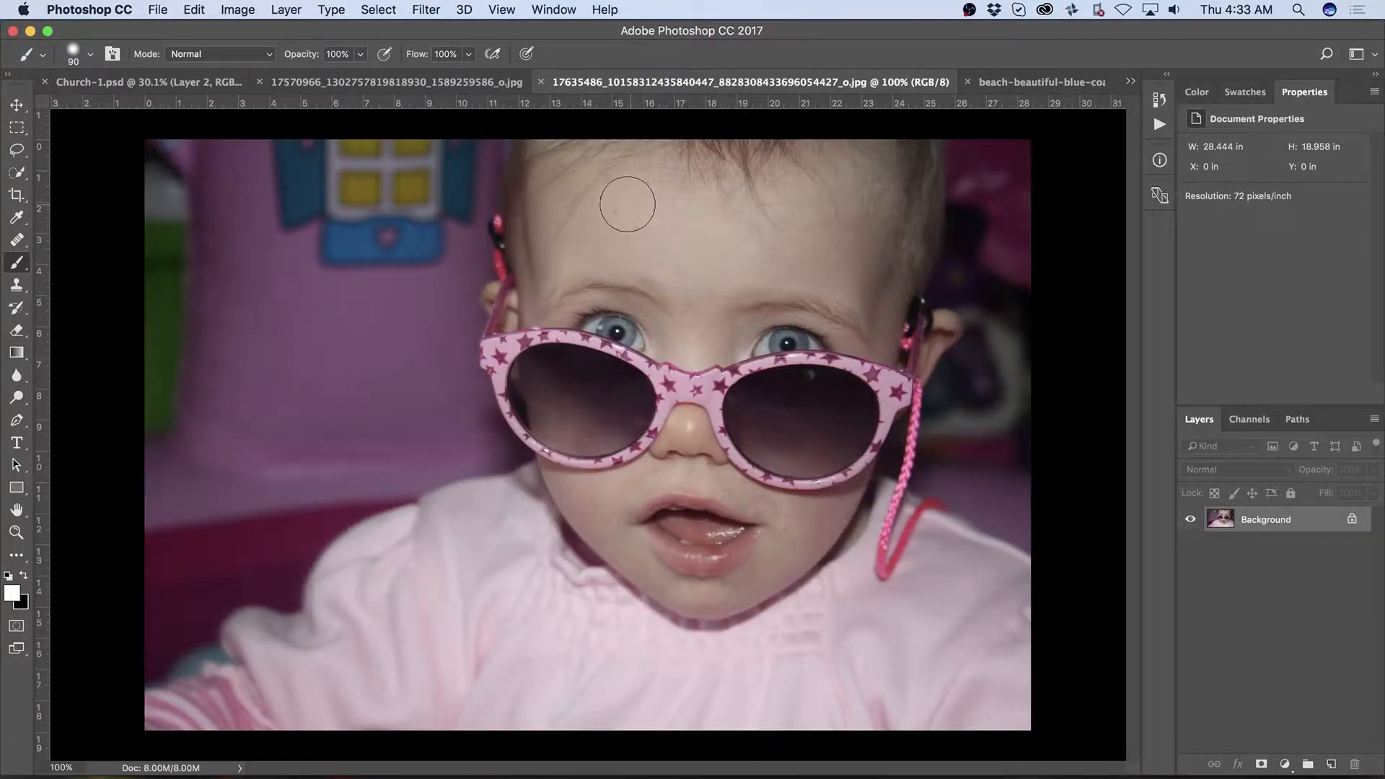
key("w")
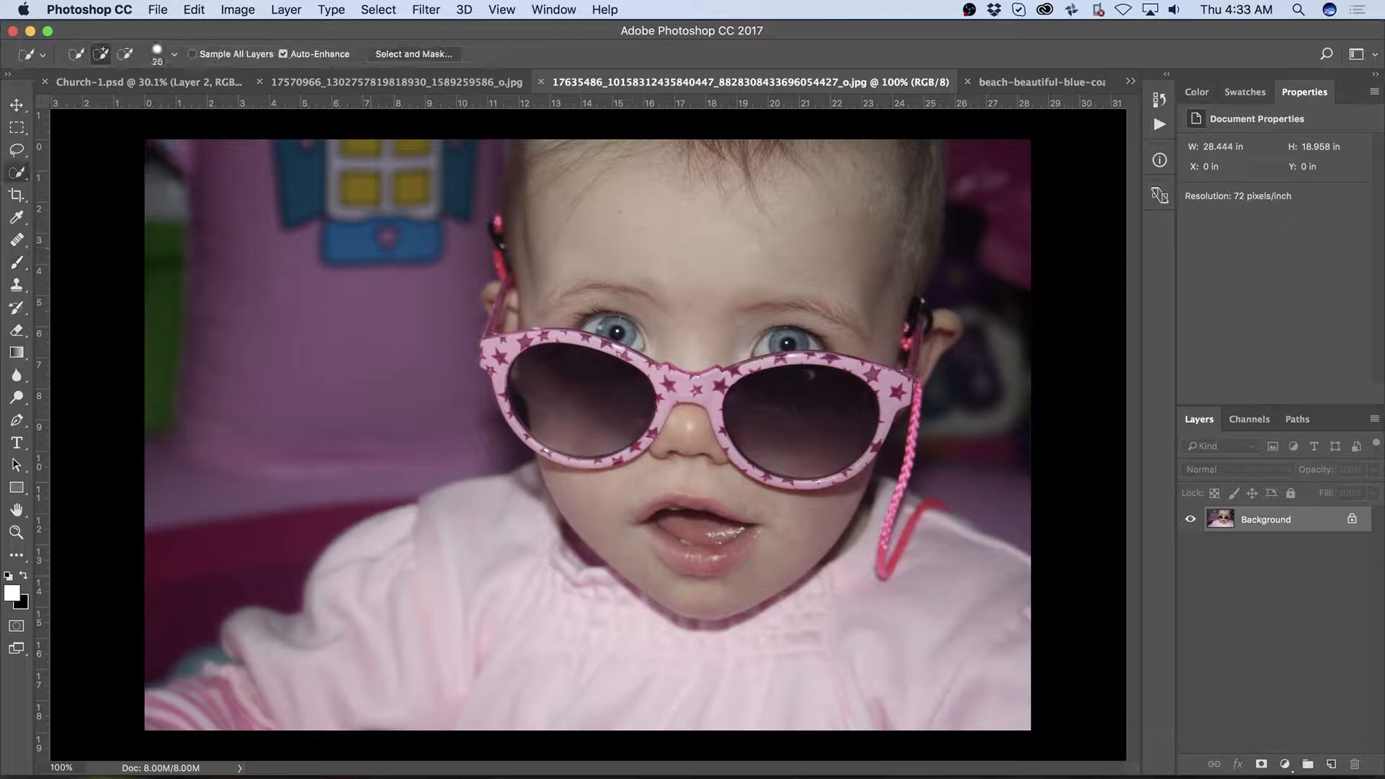
left_click_drag(542, 185, 546, 162)
mouse_move(333, 647)
left_mouse_down()
mouse_move(195, 664)
mouse_move(577, 650)
mouse_move(756, 550)
mouse_move(763, 406)
mouse_move(493, 294)
mouse_move(493, 316)
left_mouse_up()
mouse_move(166, 612)
left_mouse_down()
mouse_move(401, 441)
mouse_move(488, 430)
mouse_move(437, 371)
mouse_move(421, 287)
mouse_move(474, 149)
mouse_move(484, 167)
mouse_move(532, 136)
left_mouse_up()
left_click_drag(517, 186, 516, 302)
mouse_move(988, 211)
left_mouse_down()
mouse_move(1002, 302)
mouse_move(986, 443)
left_mouse_up()
left_click_drag(915, 303, 927, 229)
Step: Open the selection in Select and Mask and subtract the background patch between the cheek and the pink sunglasses cord
left_click(439, 59)
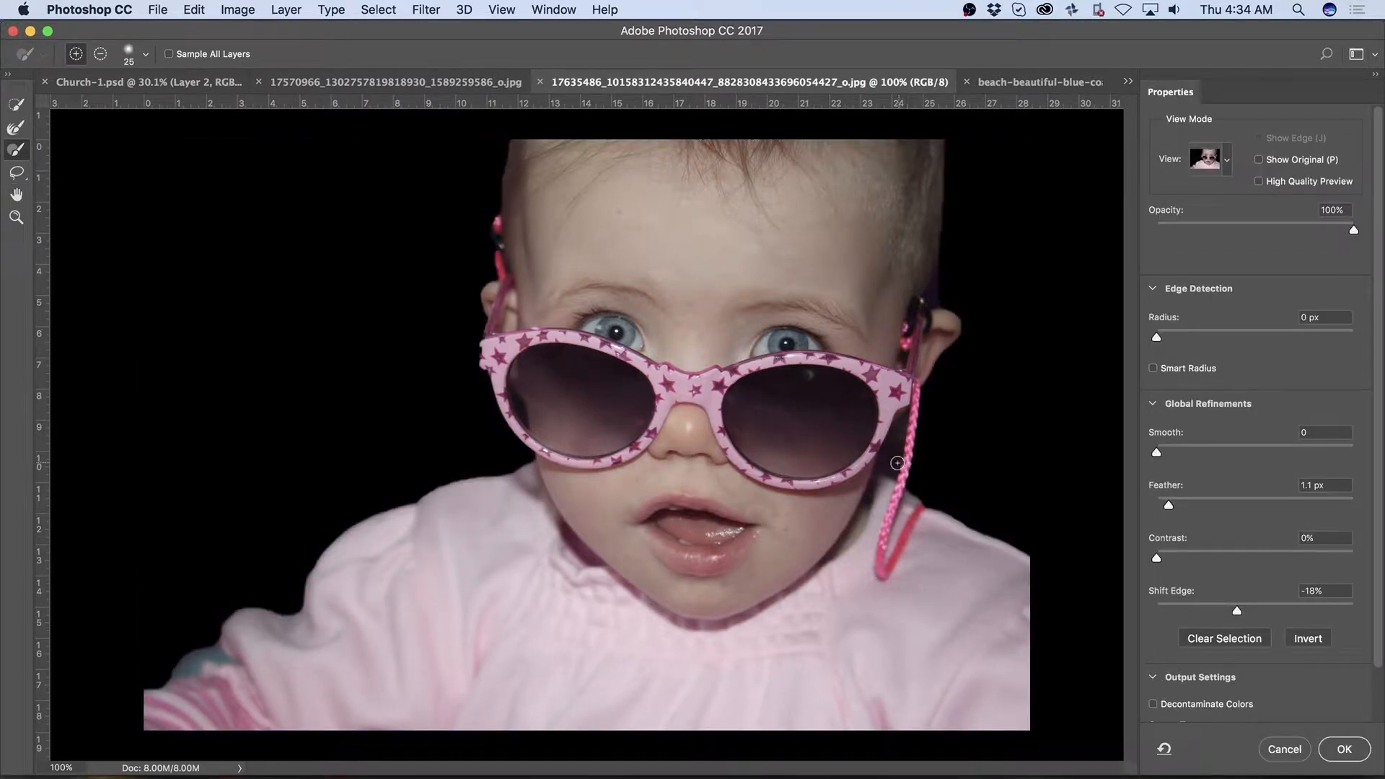
key("alt")
left_click_drag(890, 460, 893, 442)
left_click_drag(857, 463, 880, 474)
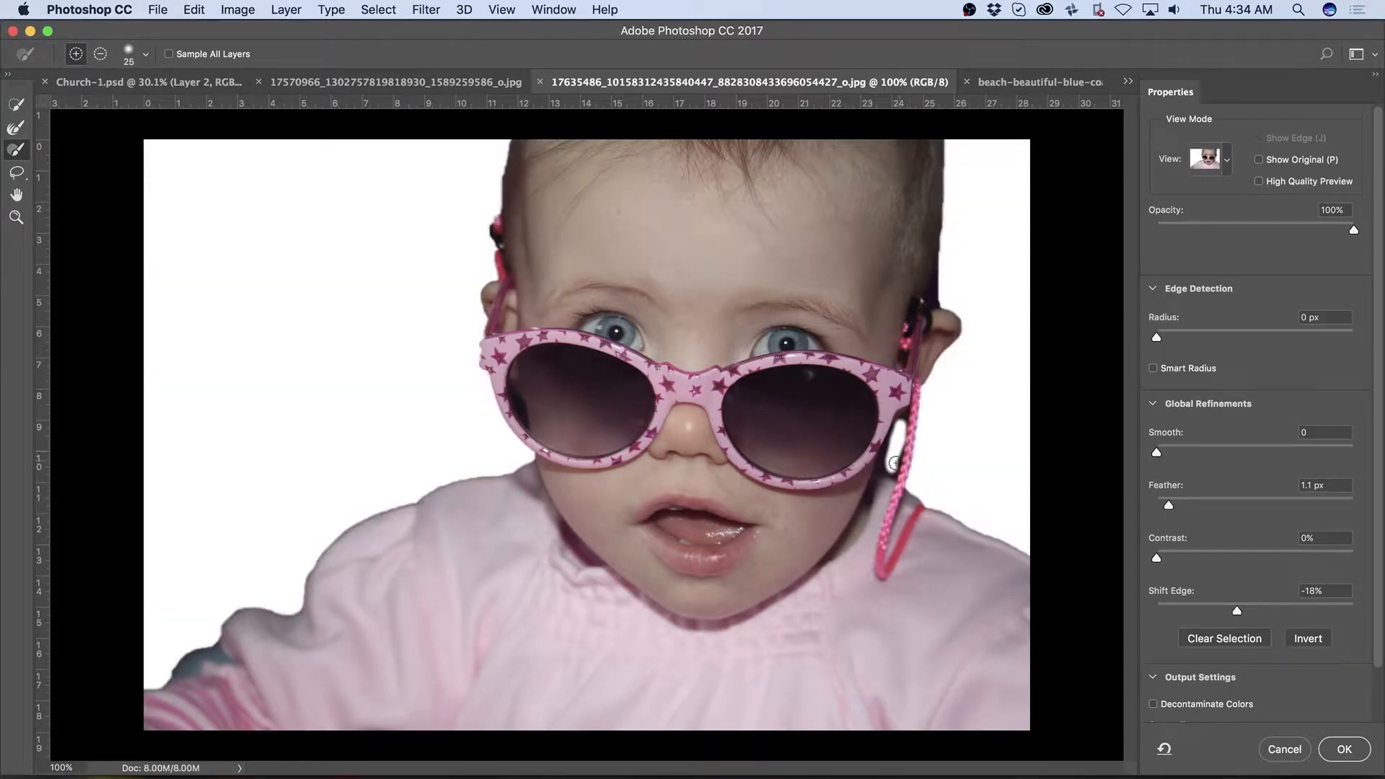
key("w")
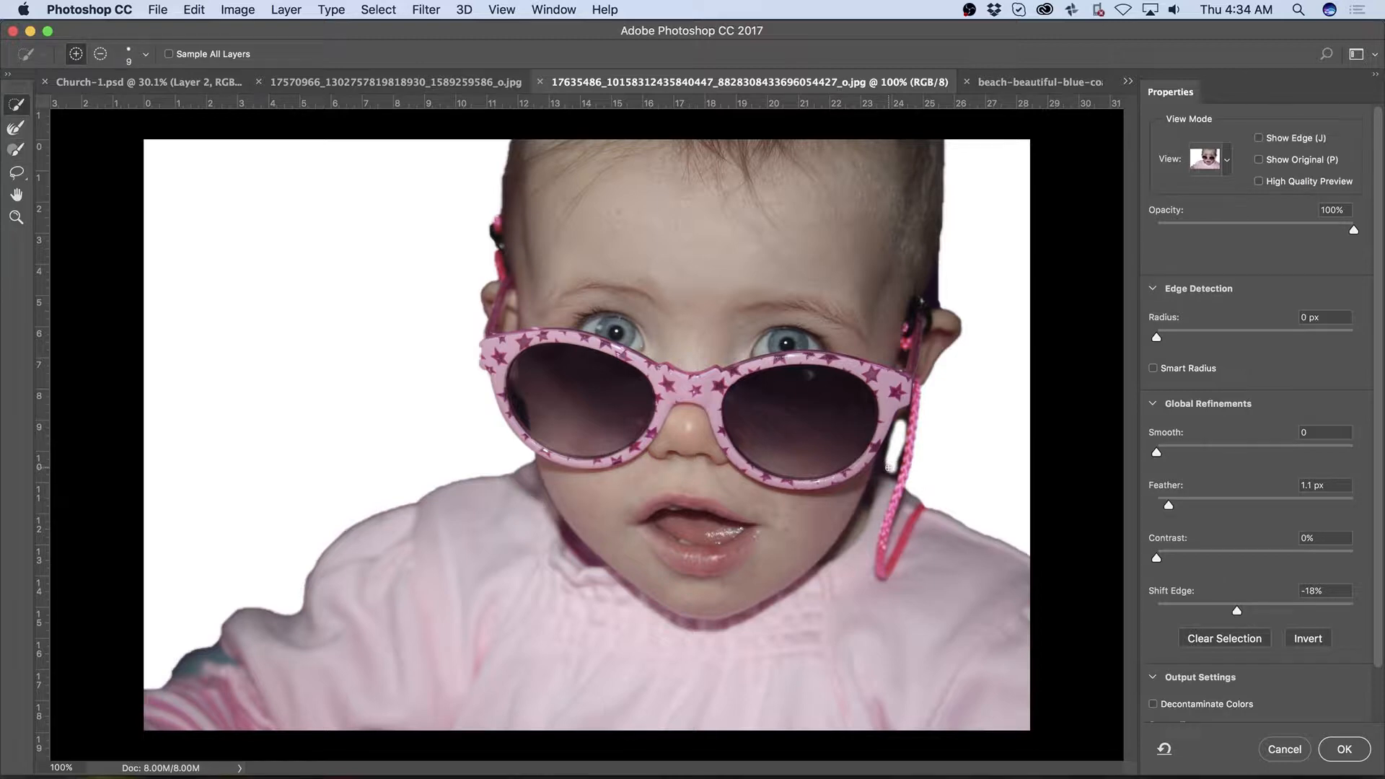
key("alt")
left_click(882, 464)
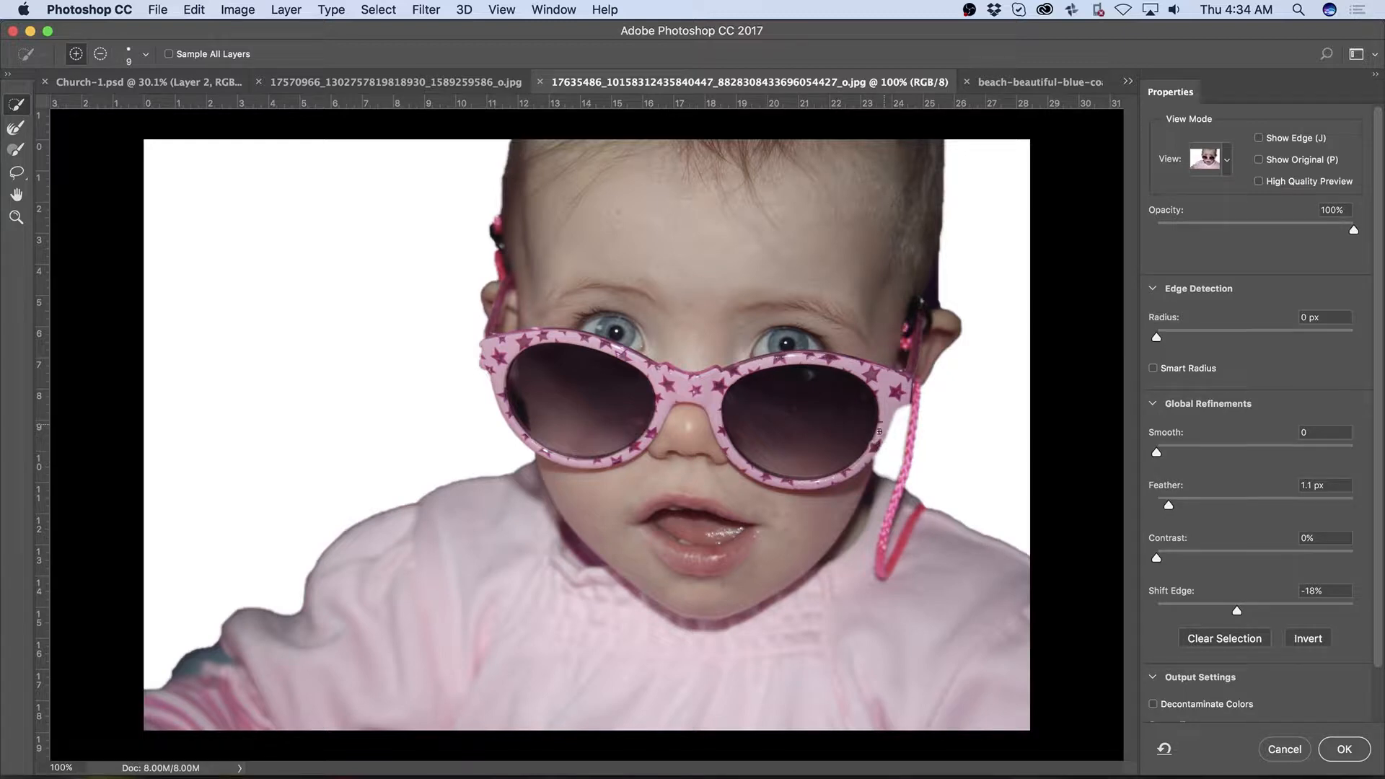
Step: Subtract the leftover background patch above the ear beside the cord from the baby selection
key("alt")
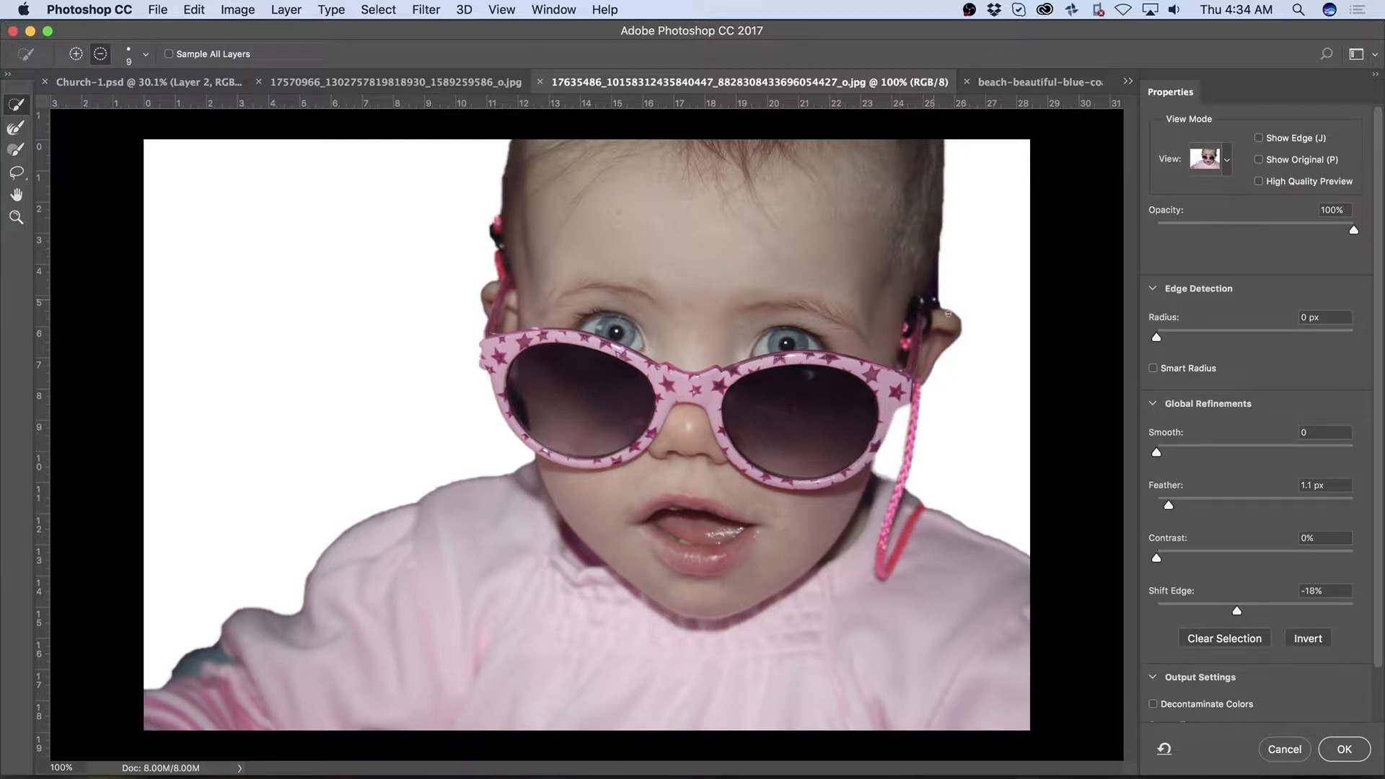
key("alt")
left_click_drag(941, 300, 953, 302)
key("alt")
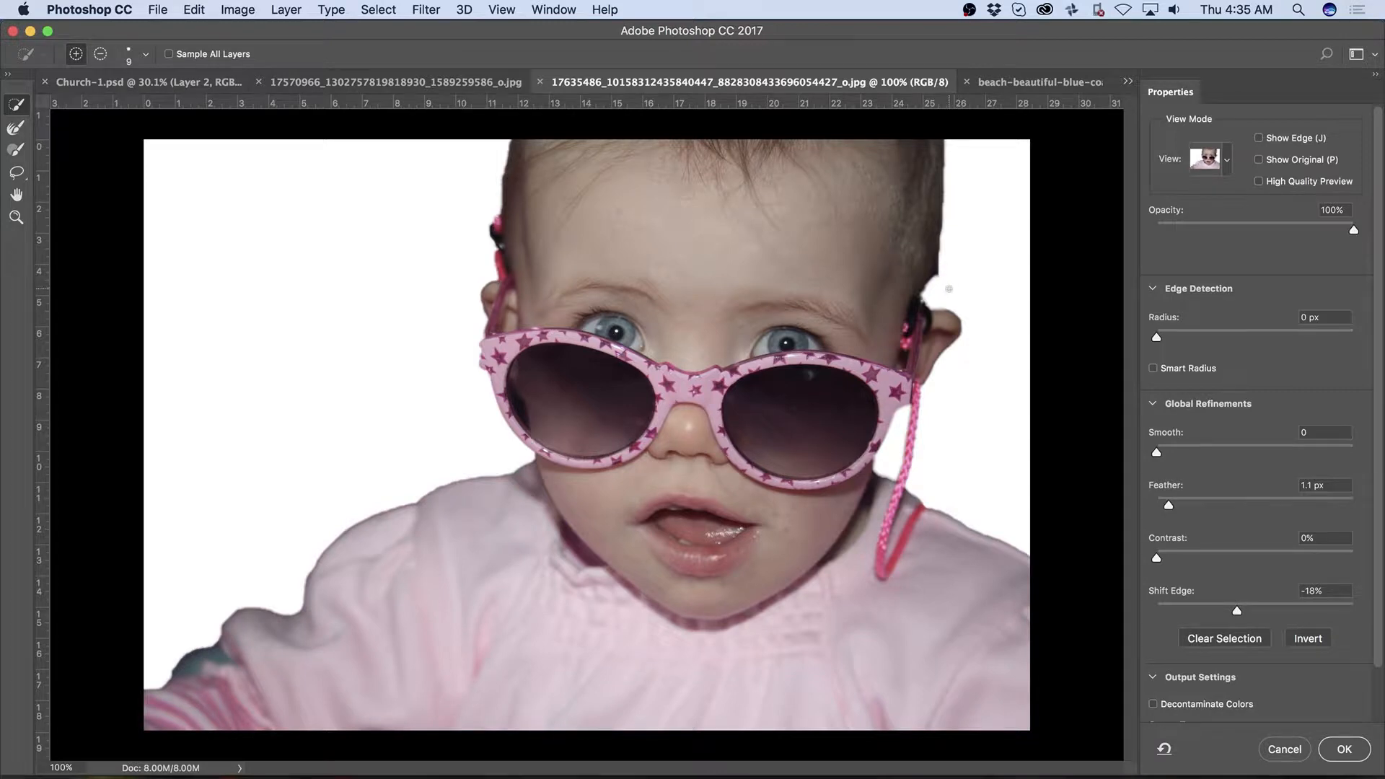
Step: Refine the selection edges along both sides of the head, the sleeve and the shoulders with the Refine Edge Brush
key("r")
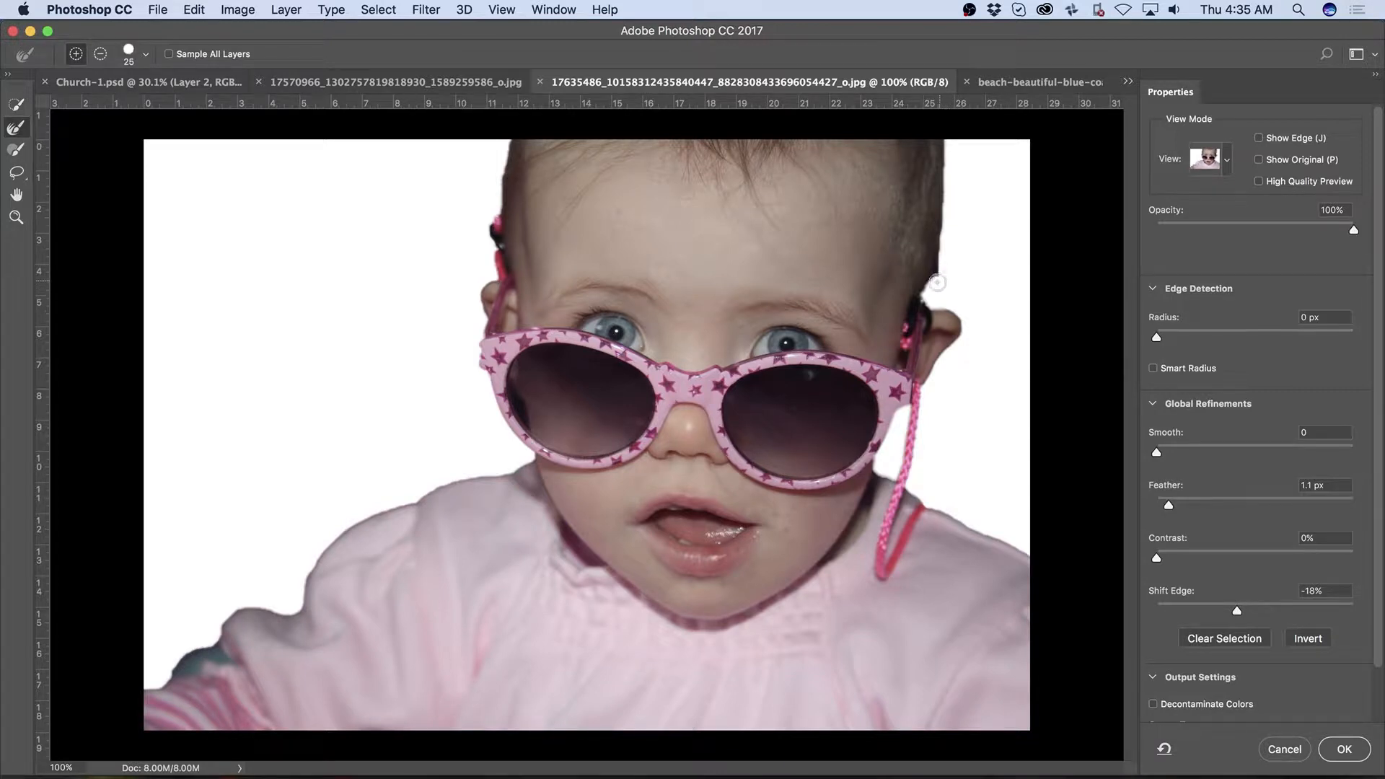
mouse_move(938, 282)
left_mouse_down()
mouse_move(919, 297)
mouse_move(937, 268)
mouse_move(935, 288)
mouse_move(942, 241)
mouse_move(945, 127)
left_mouse_up()
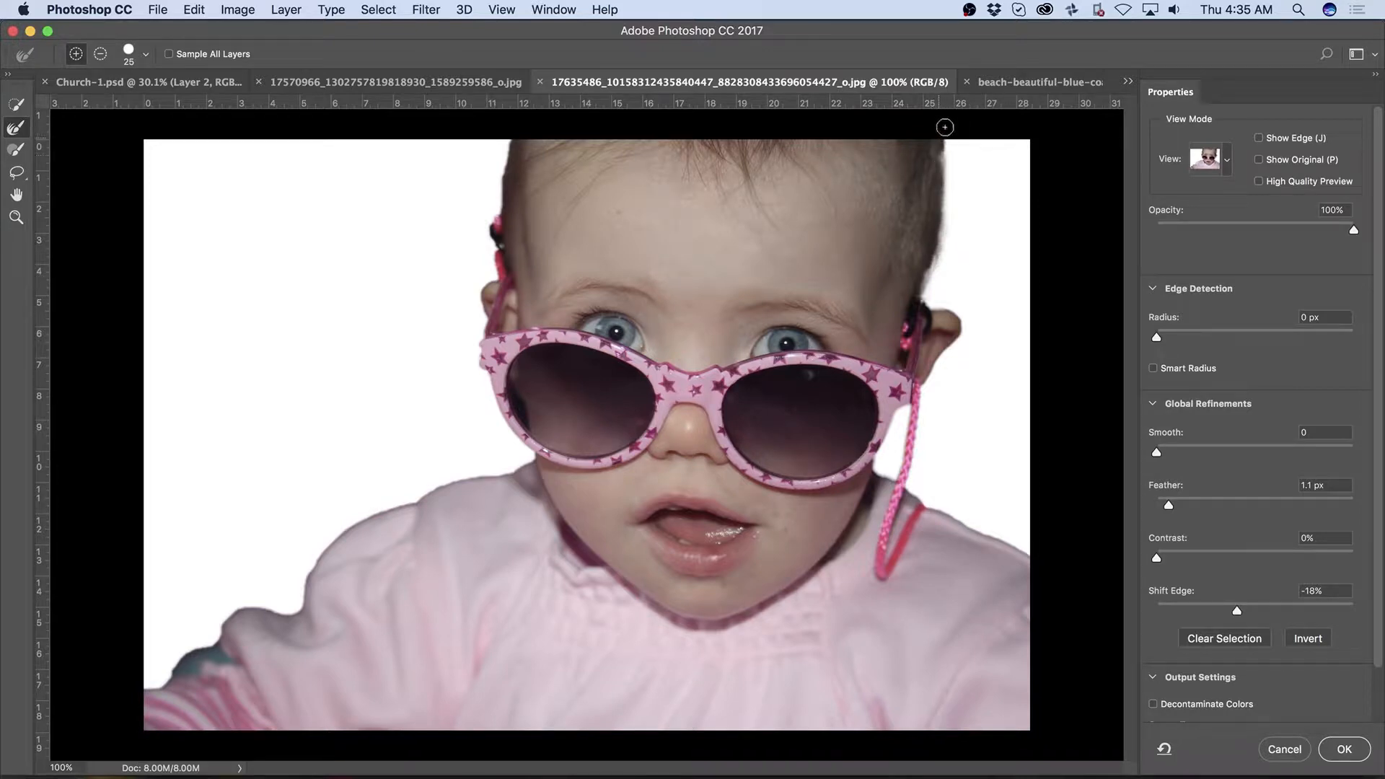
mouse_move(508, 139)
left_mouse_down()
mouse_move(493, 277)
mouse_move(472, 311)
mouse_move(486, 397)
left_mouse_up()
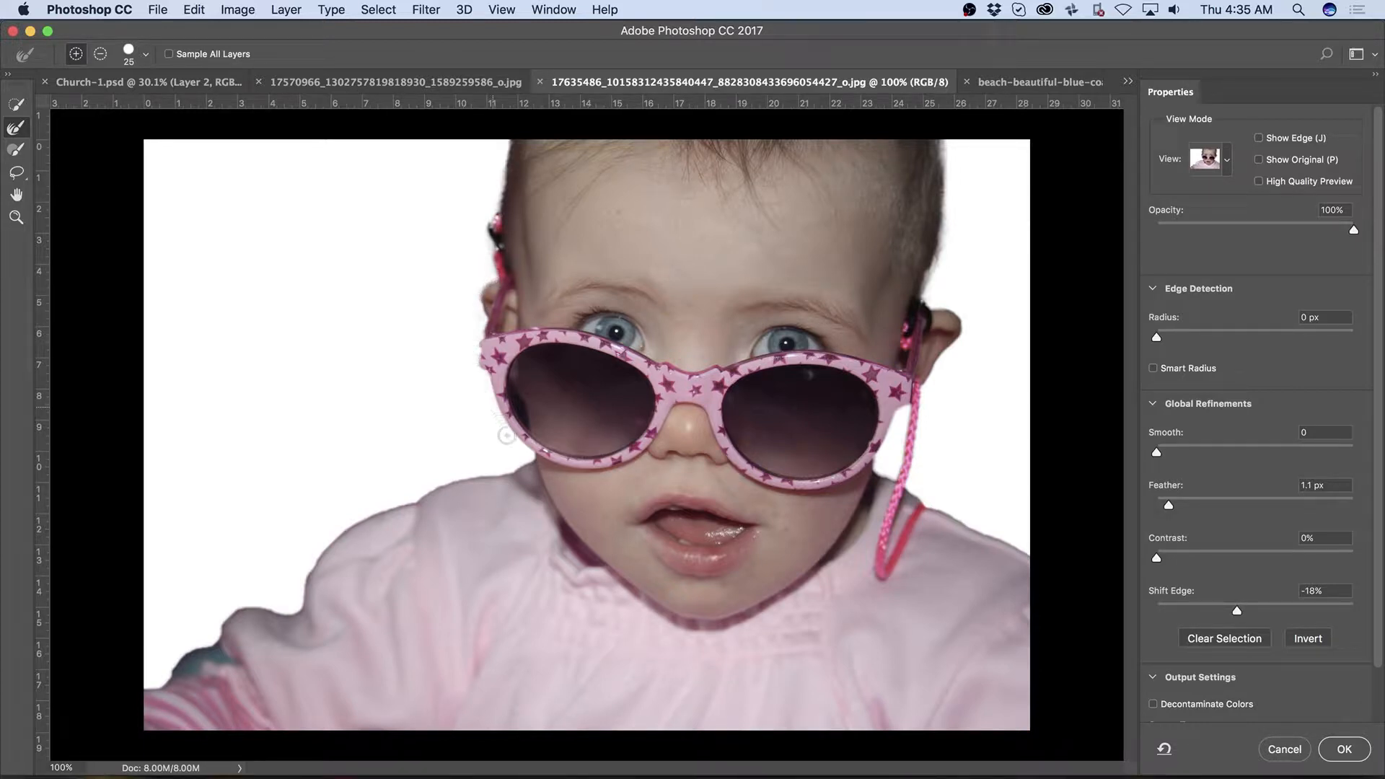
mouse_move(433, 496)
left_mouse_down()
mouse_move(395, 513)
mouse_move(476, 479)
mouse_move(373, 512)
mouse_move(318, 566)
mouse_move(298, 610)
mouse_move(286, 610)
mouse_move(311, 576)
mouse_move(291, 612)
mouse_move(241, 608)
mouse_move(165, 686)
mouse_move(131, 685)
left_mouse_up()
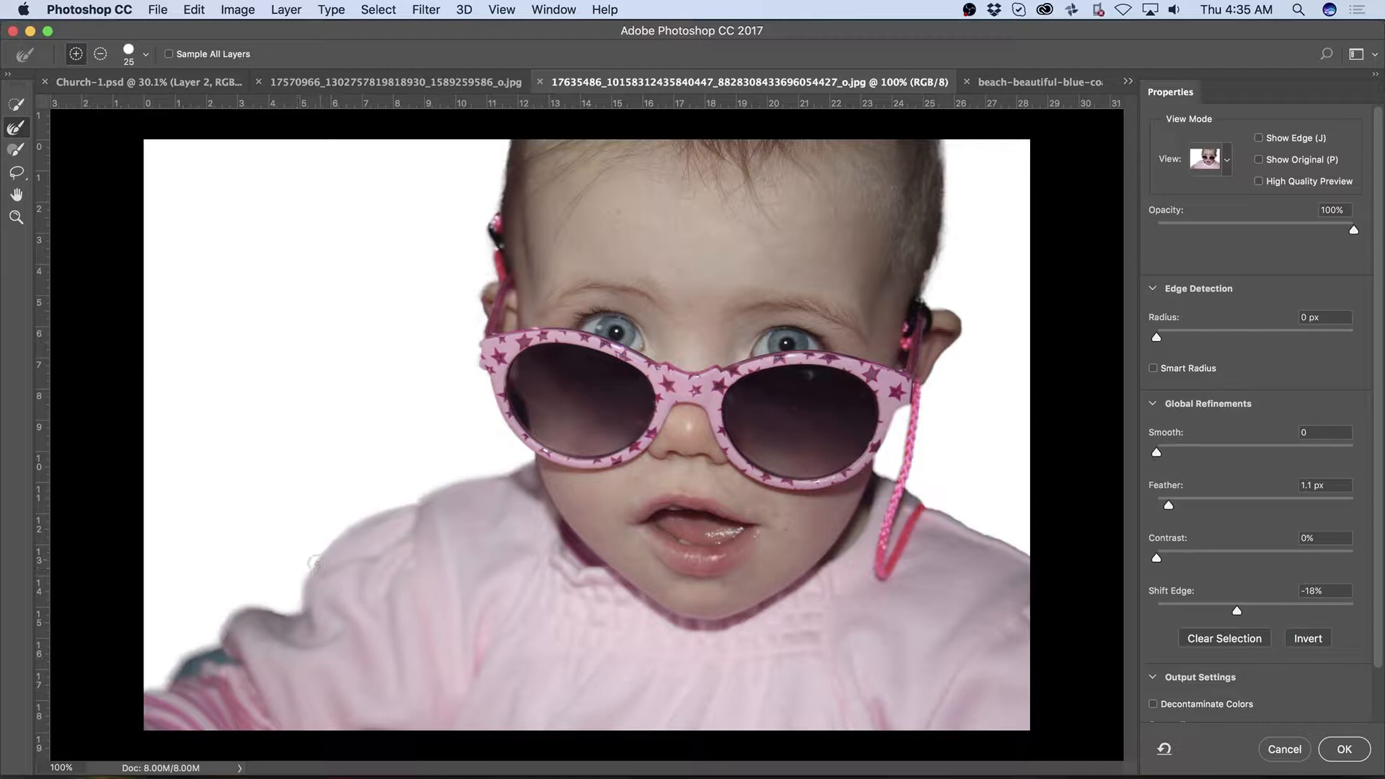
left_click_drag(312, 574, 320, 553)
left_click_drag(879, 479, 1037, 563)
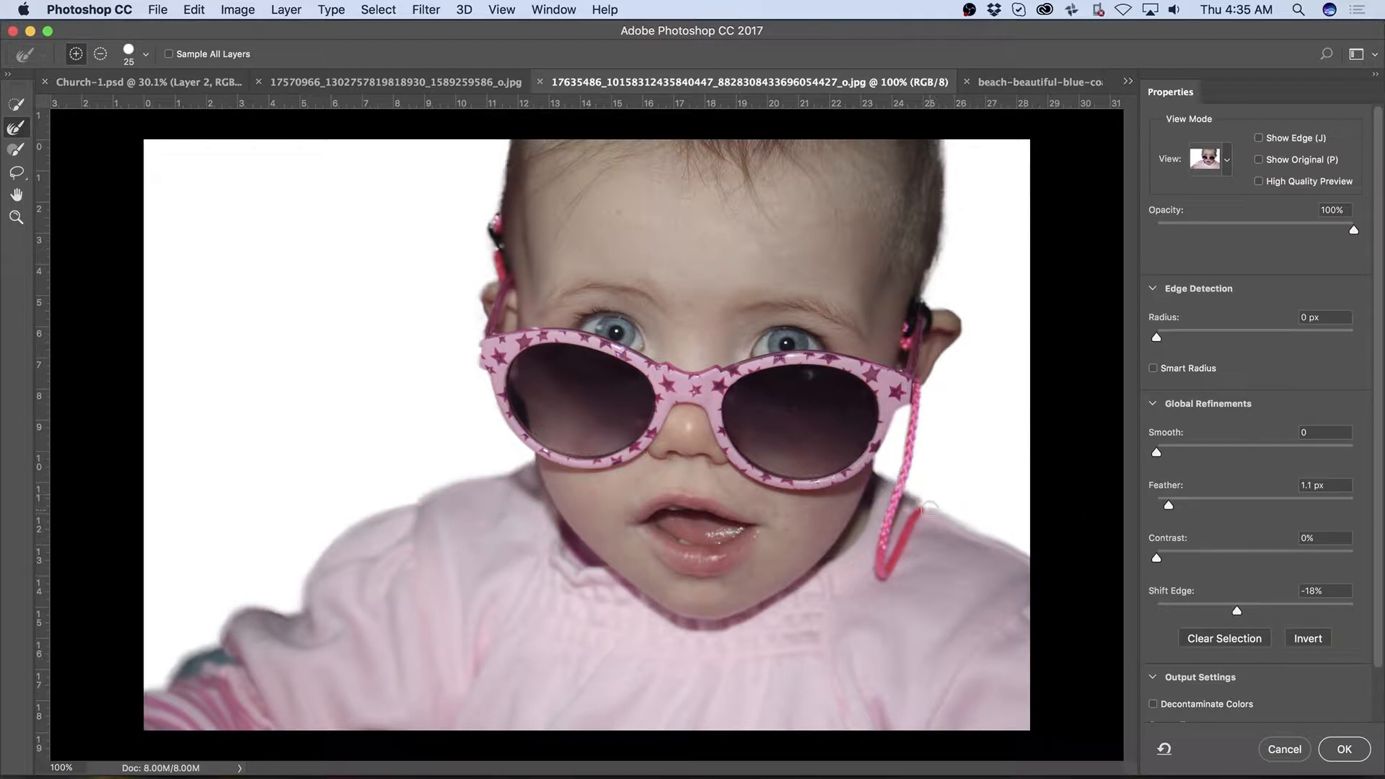
Step: Restore the missing parts of the pink cord loop at the shoulder and near the ear to the selection
left_click_drag(929, 505, 927, 508)
key("w")
left_click_drag(926, 505, 942, 515)
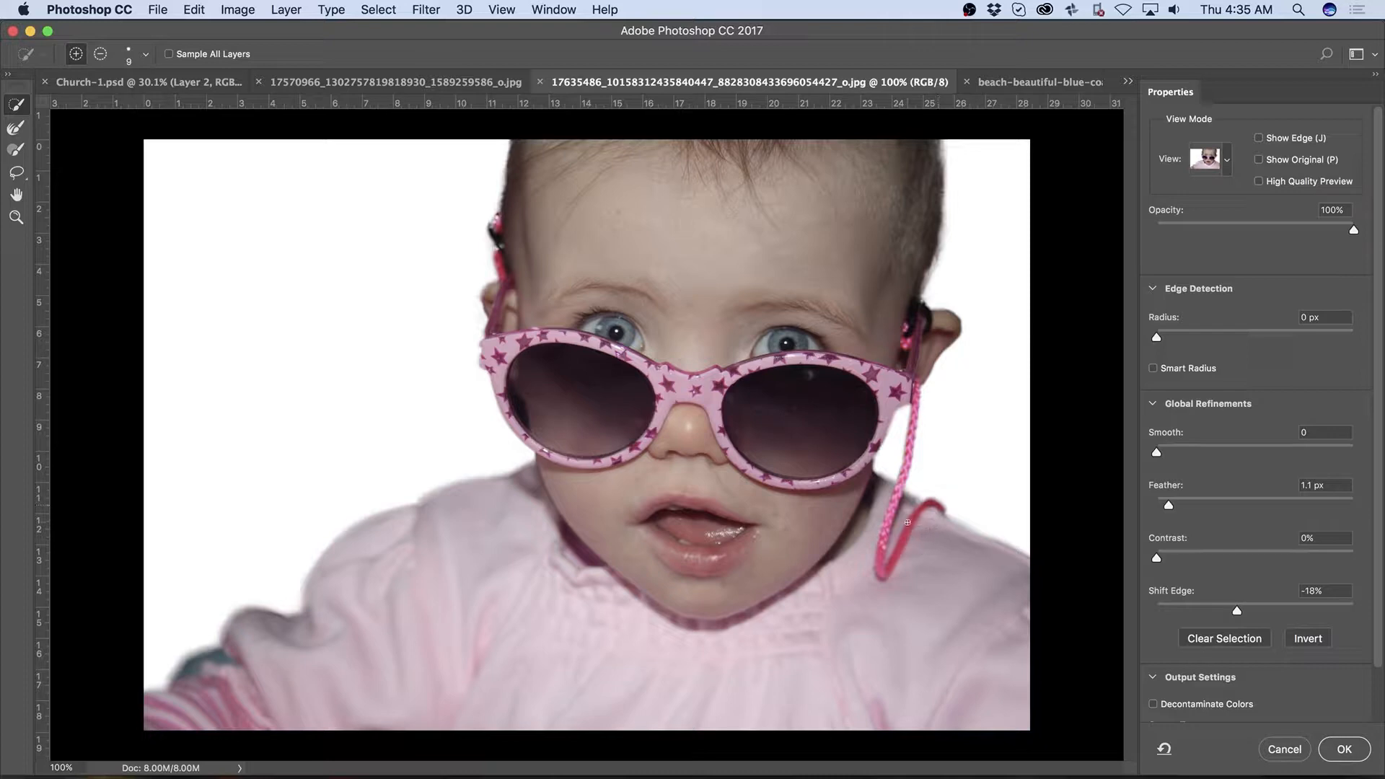
left_click(904, 406)
left_click_drag(904, 411, 918, 378)
left_click(924, 324)
left_click(921, 334)
Step: Output the refined selection as a new layer with a layer mask
key("r")
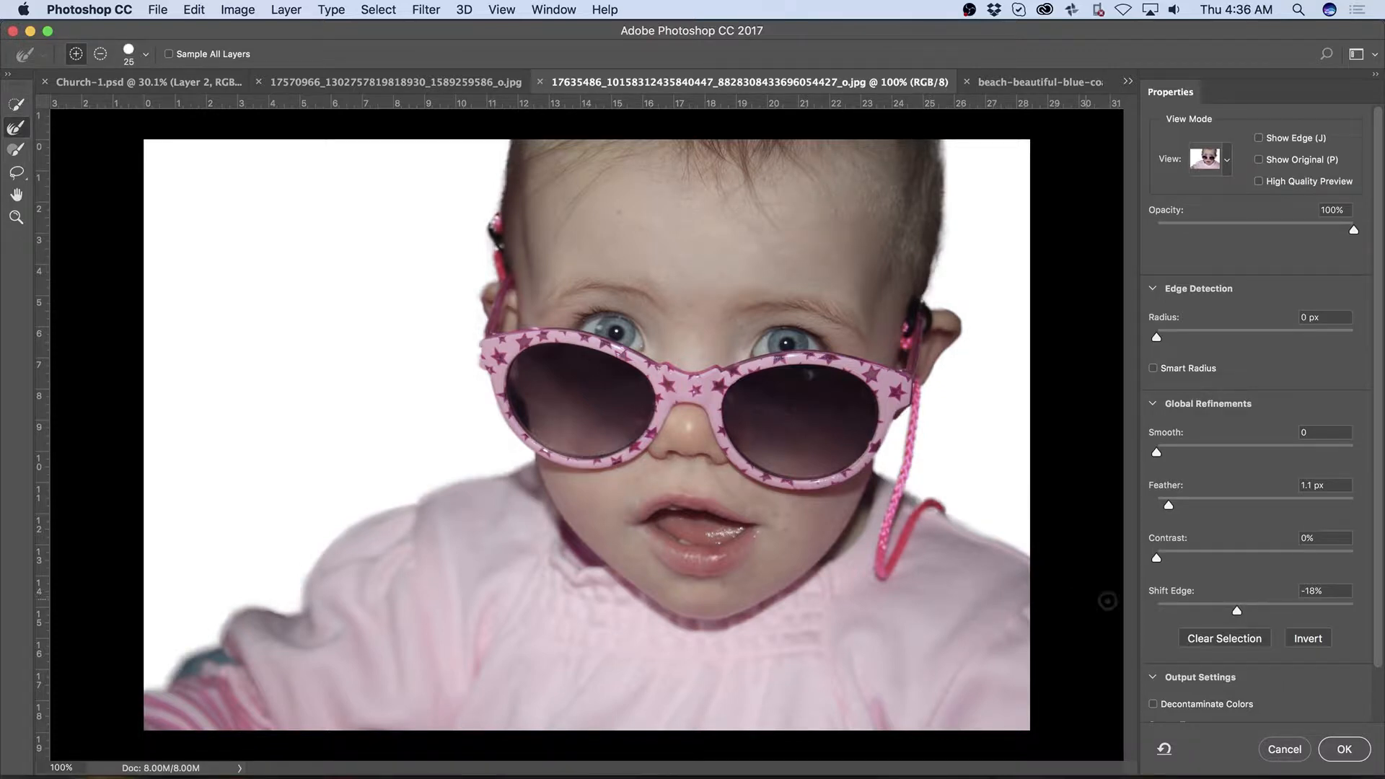
scroll(1247, 587, "down", 2)
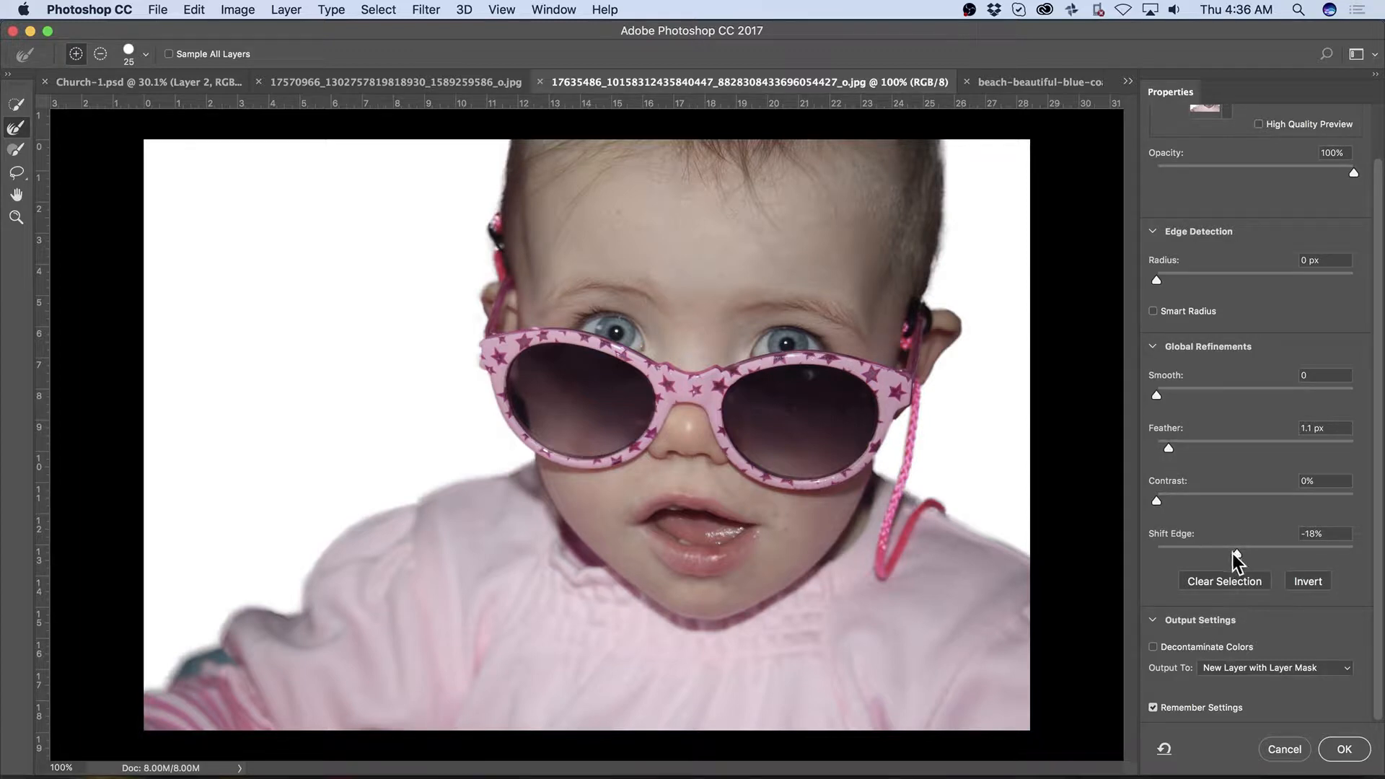
mouse_move(1238, 552)
left_mouse_down()
mouse_move(1351, 550)
mouse_move(1232, 567)
left_mouse_up()
left_click(1344, 749)
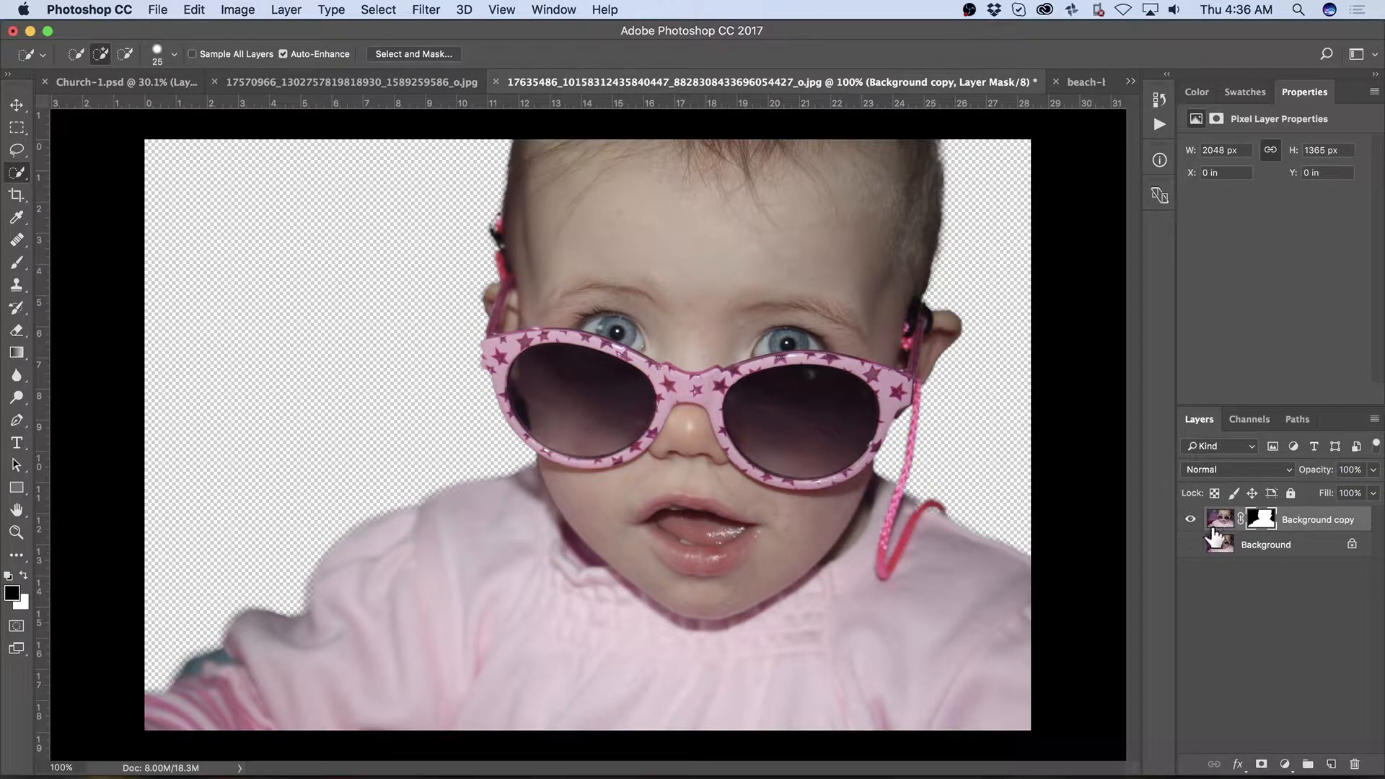
Step: Copy the masked baby layer into the beach photo and align it with the lower edge beneath the palm tree
left_click(1224, 525)
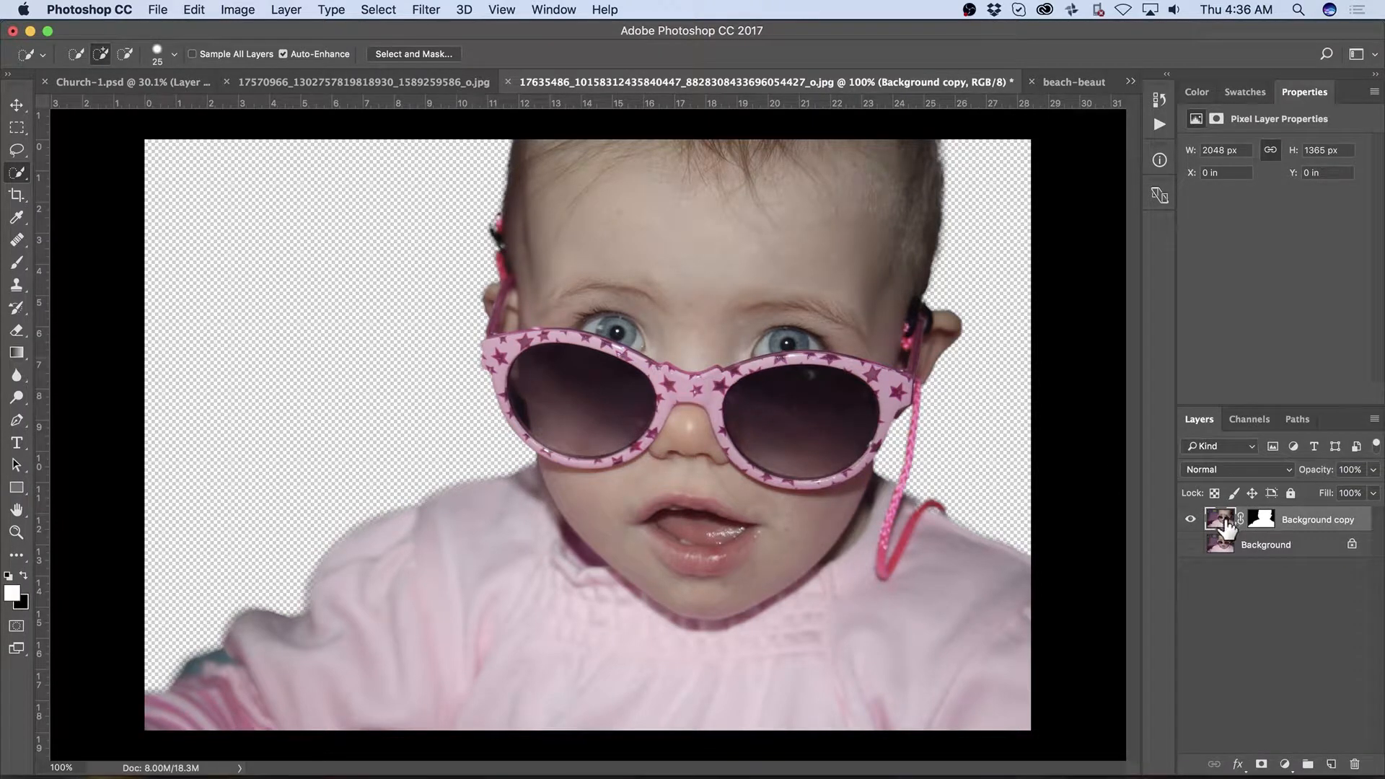
key("v")
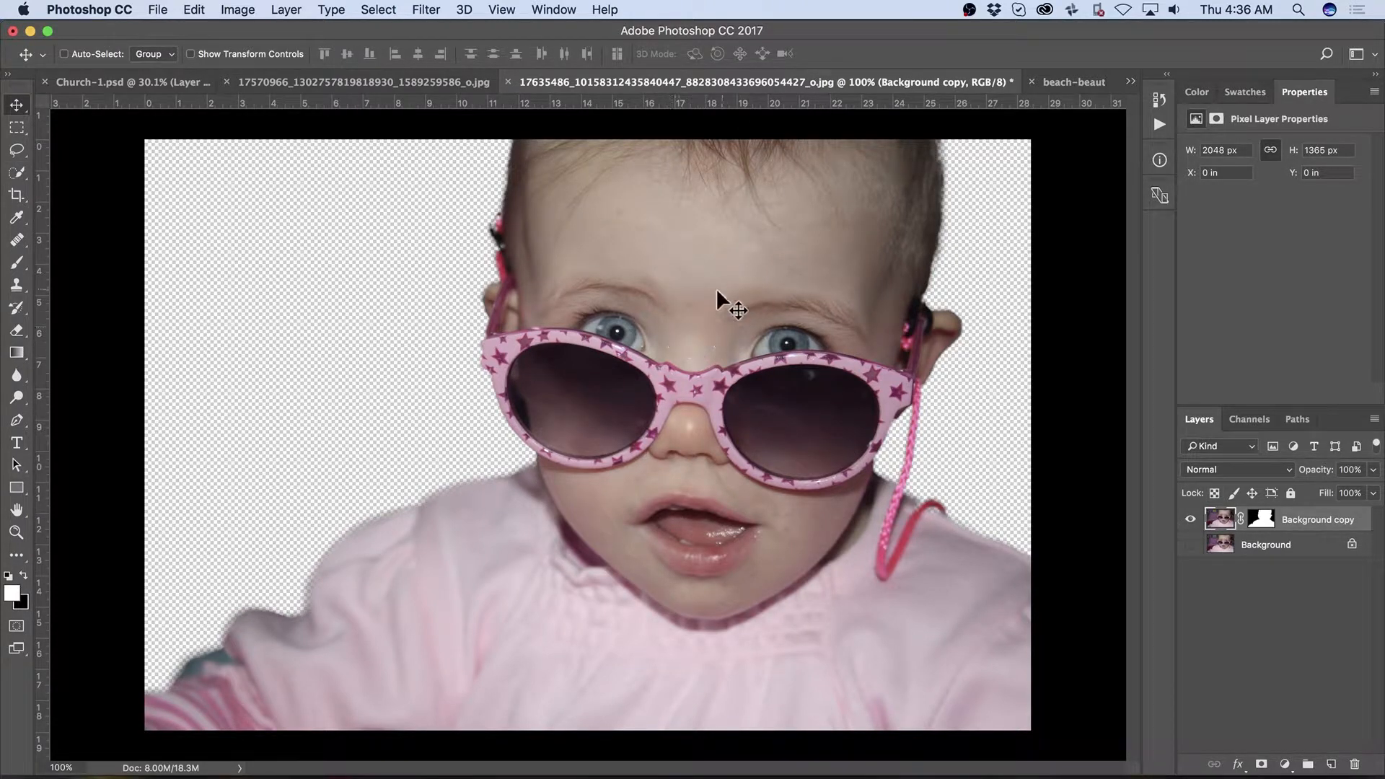
left_click_drag(691, 299, 665, 531)
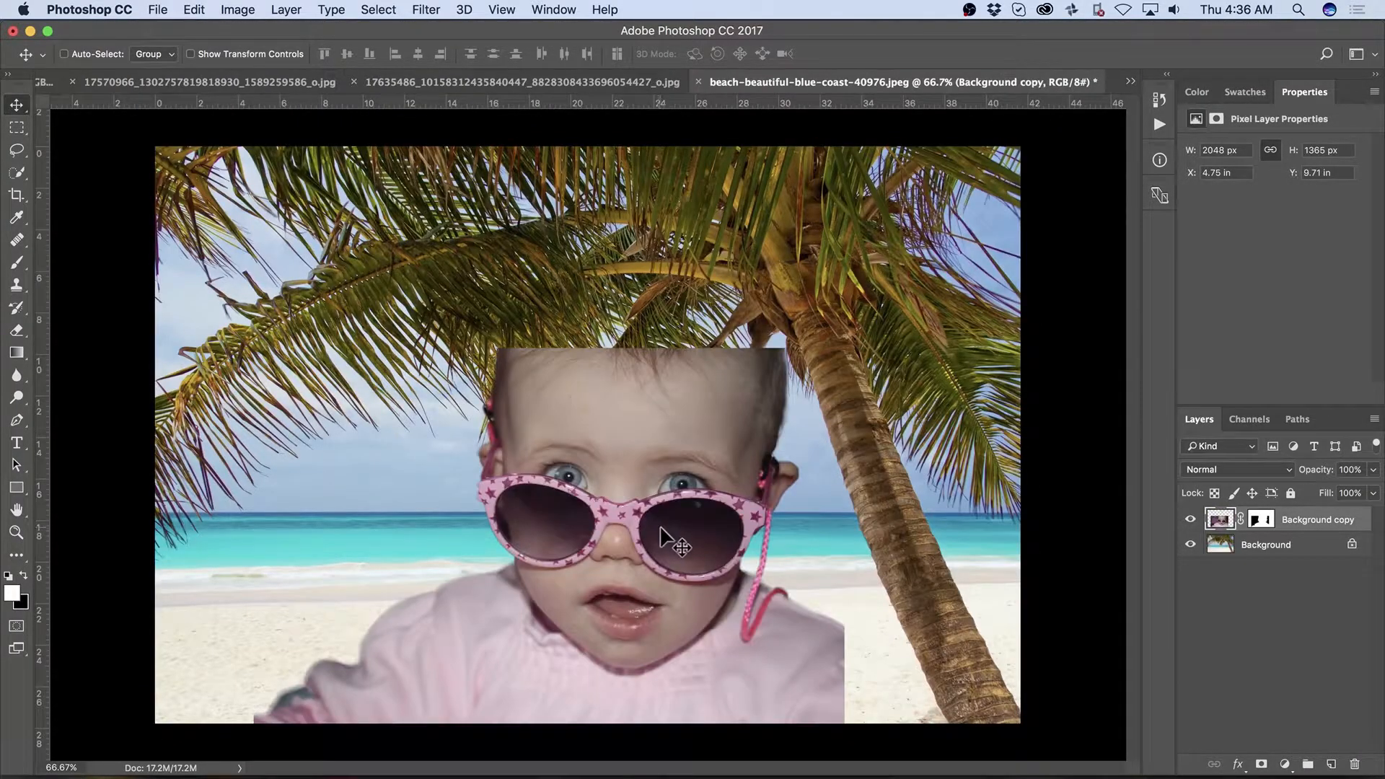
left_click_drag(641, 436, 819, 378)
Step: Scale the baby layer to about 71% and position it on the sand beside the palm trunk
key("ctrl+t")
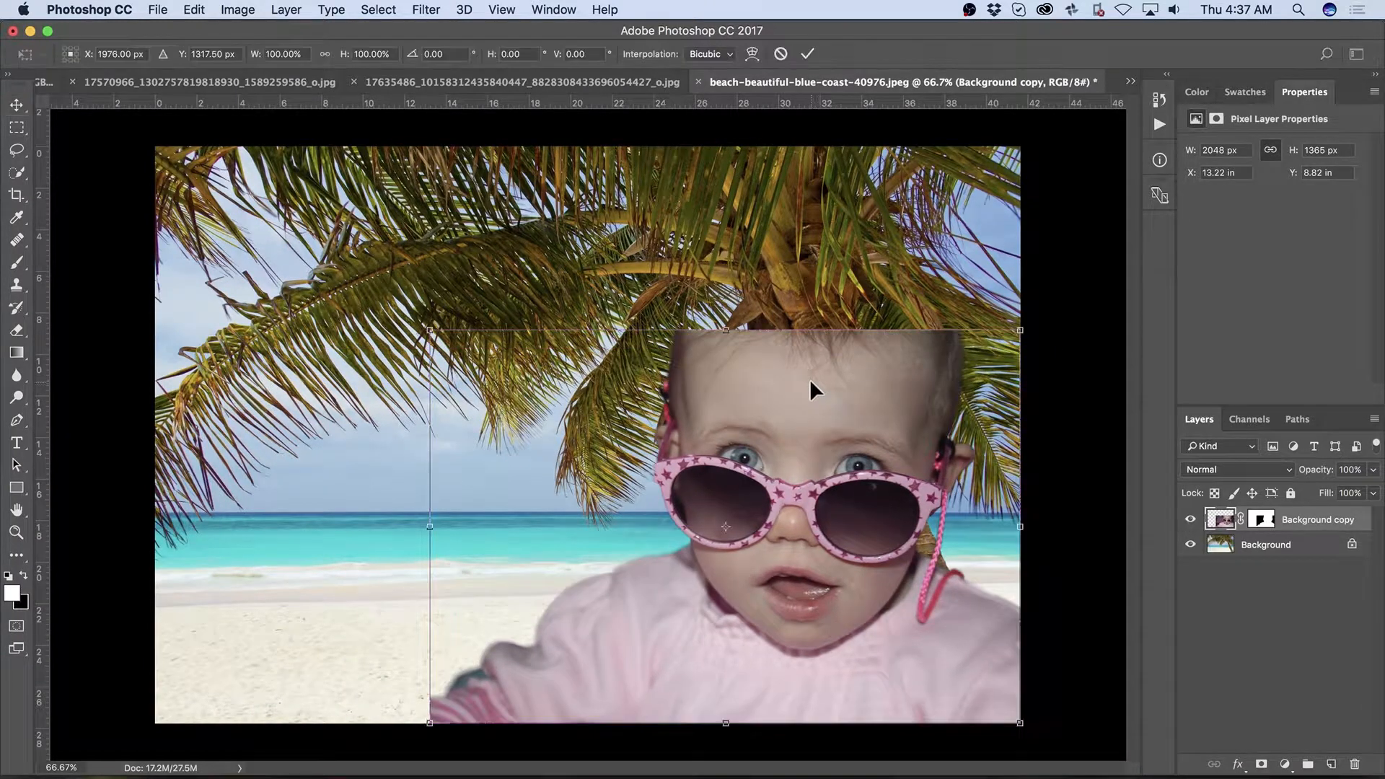
left_click_drag(1022, 338, 861, 471)
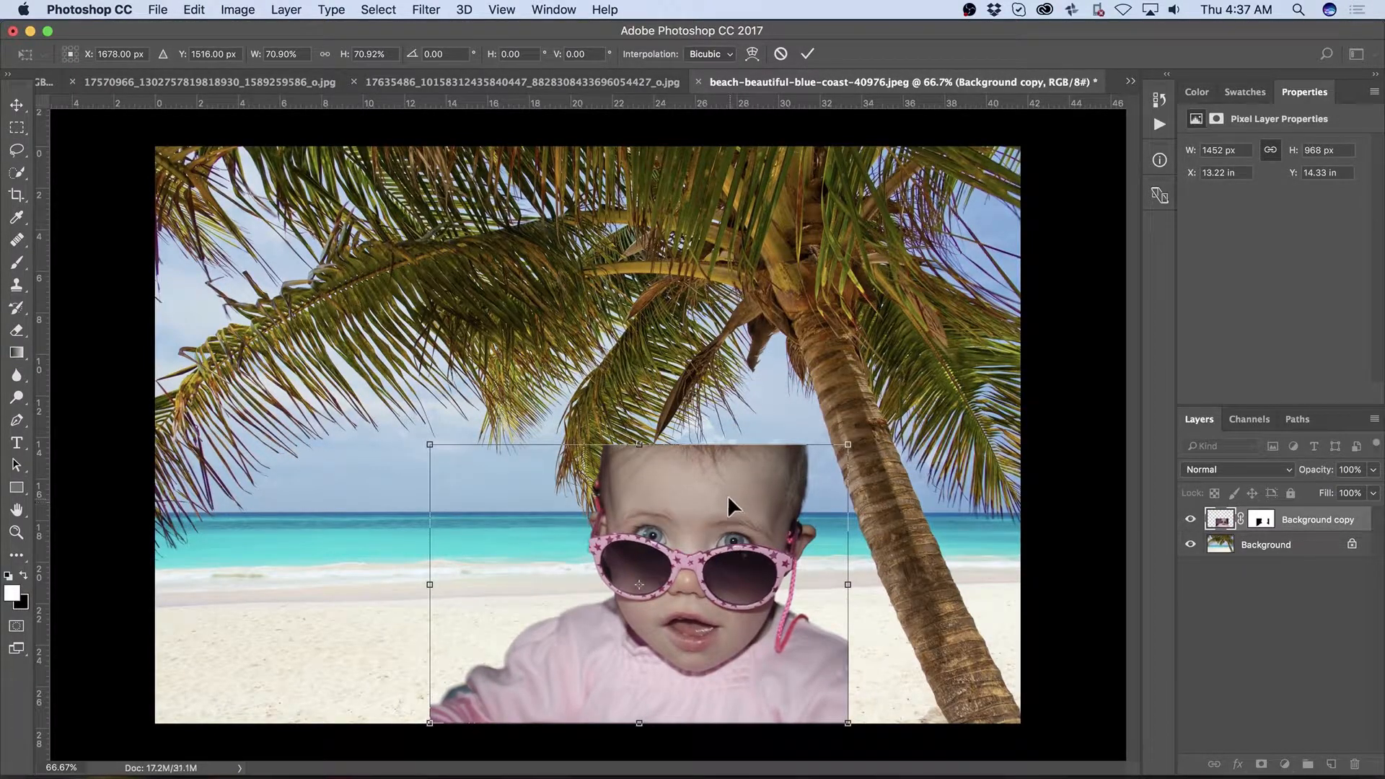
left_click_drag(729, 498, 781, 486)
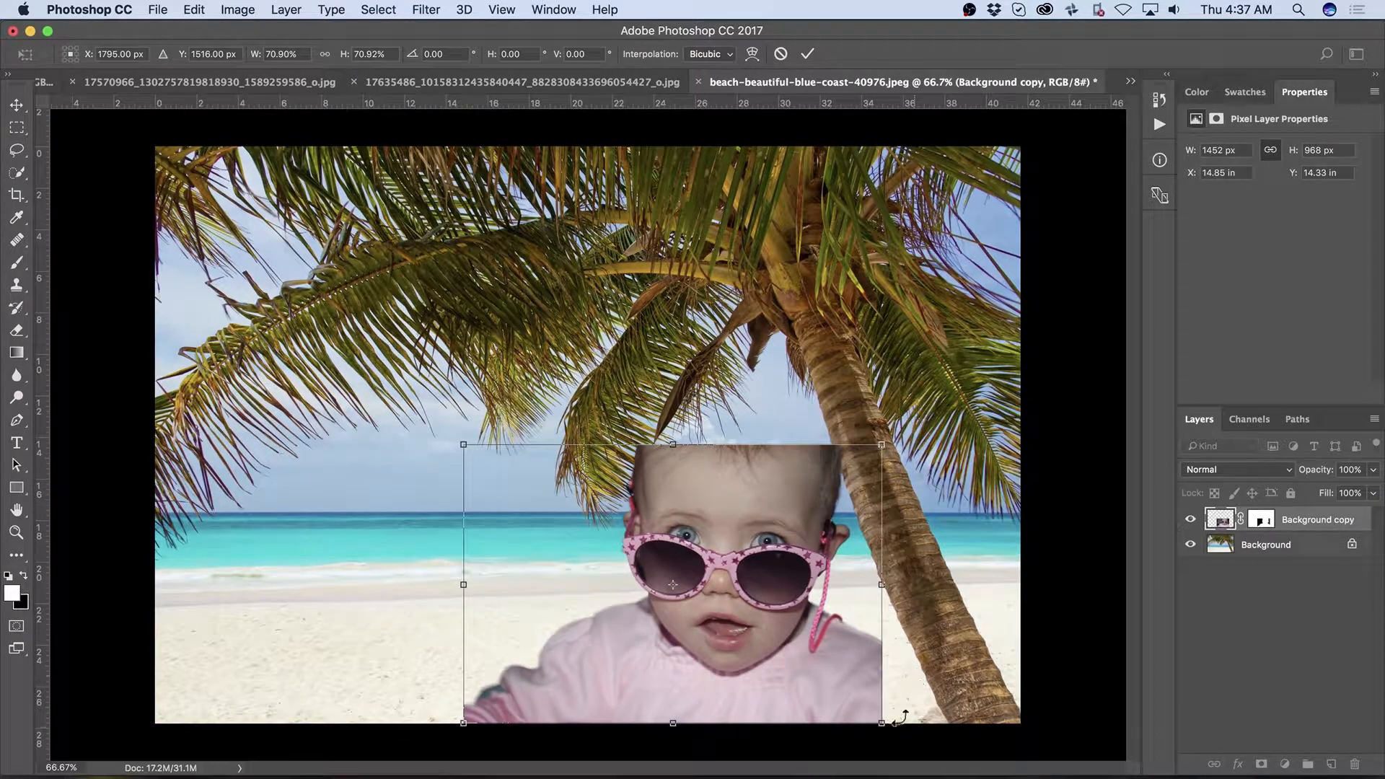
key("Return")
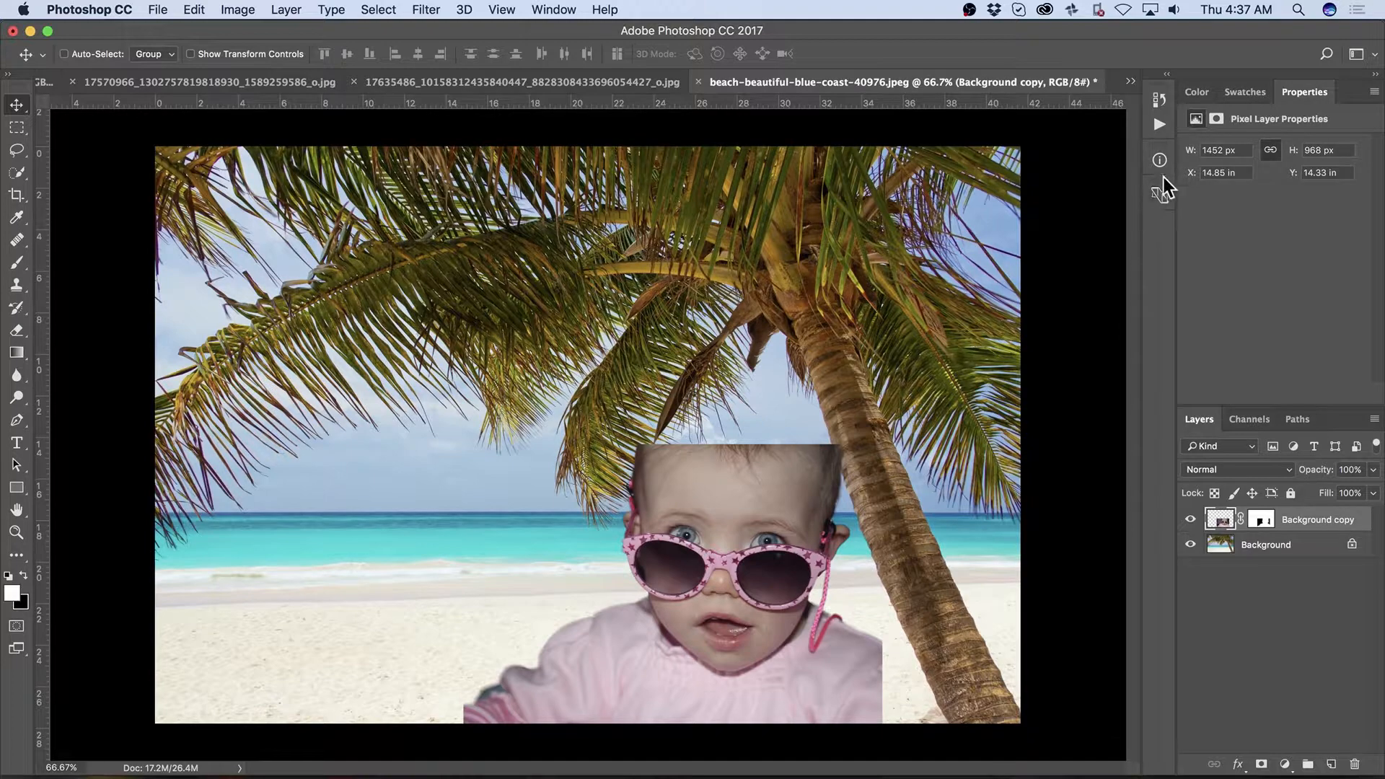
Step: Add the striped Ladies Wide Brimmed Sun Hat from the PixelSquid library to the beach composite
left_click(554, 9)
mouse_move(586, 46)
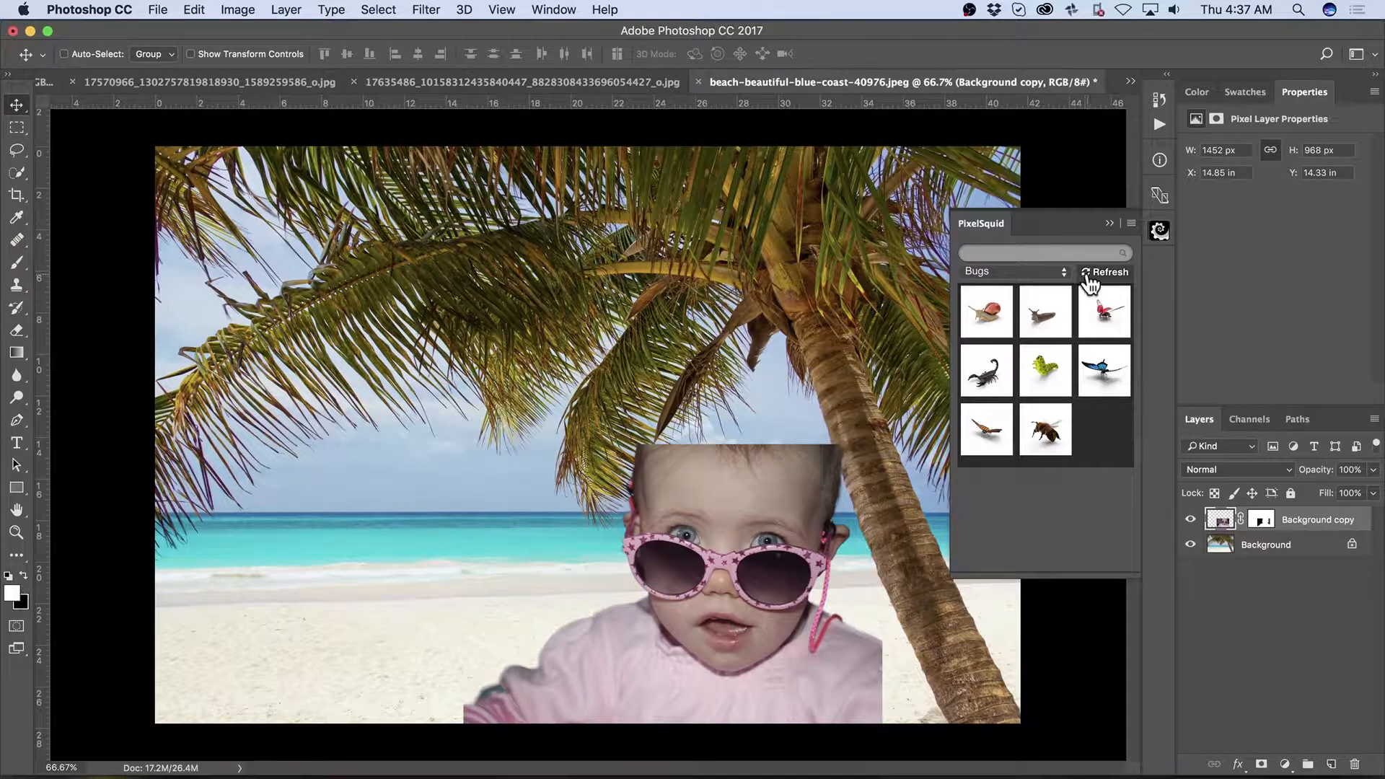
left_click(1088, 275)
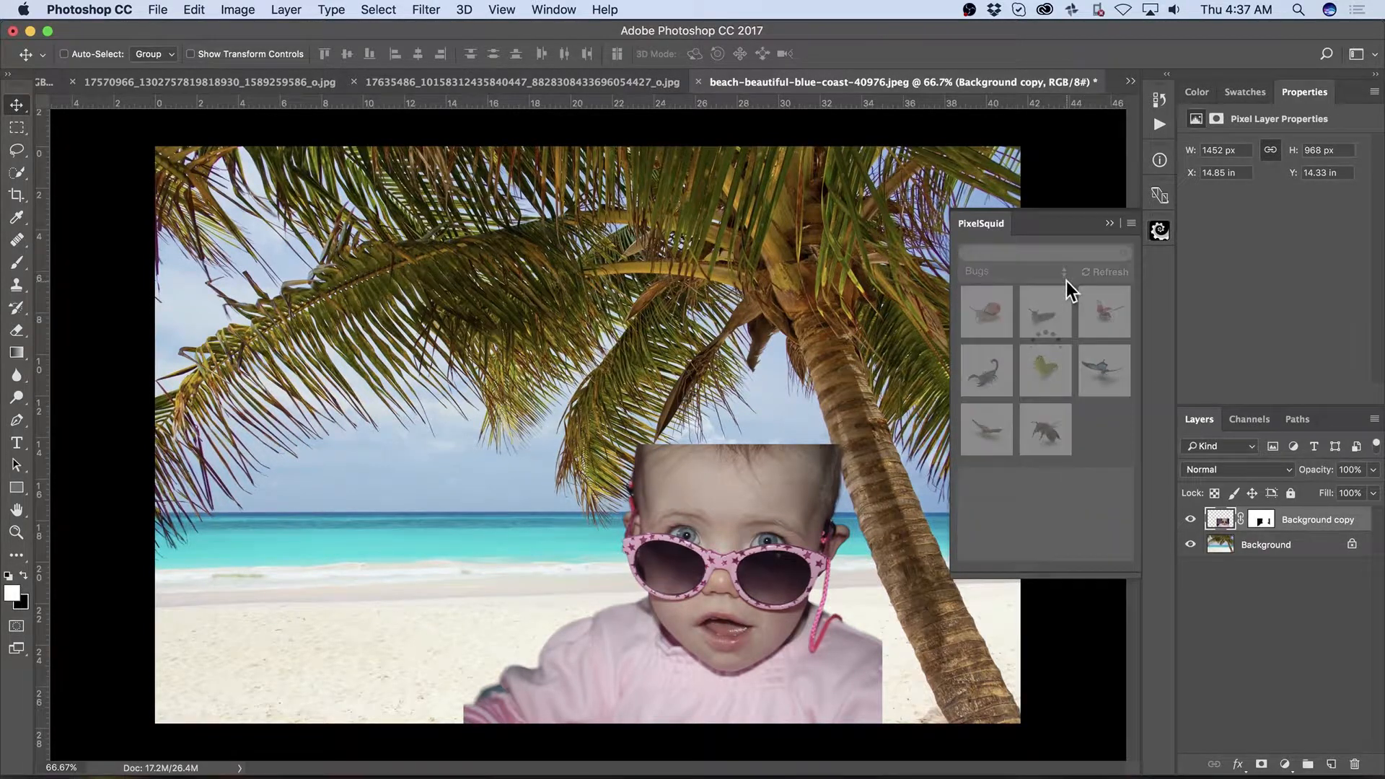
left_click(1062, 274)
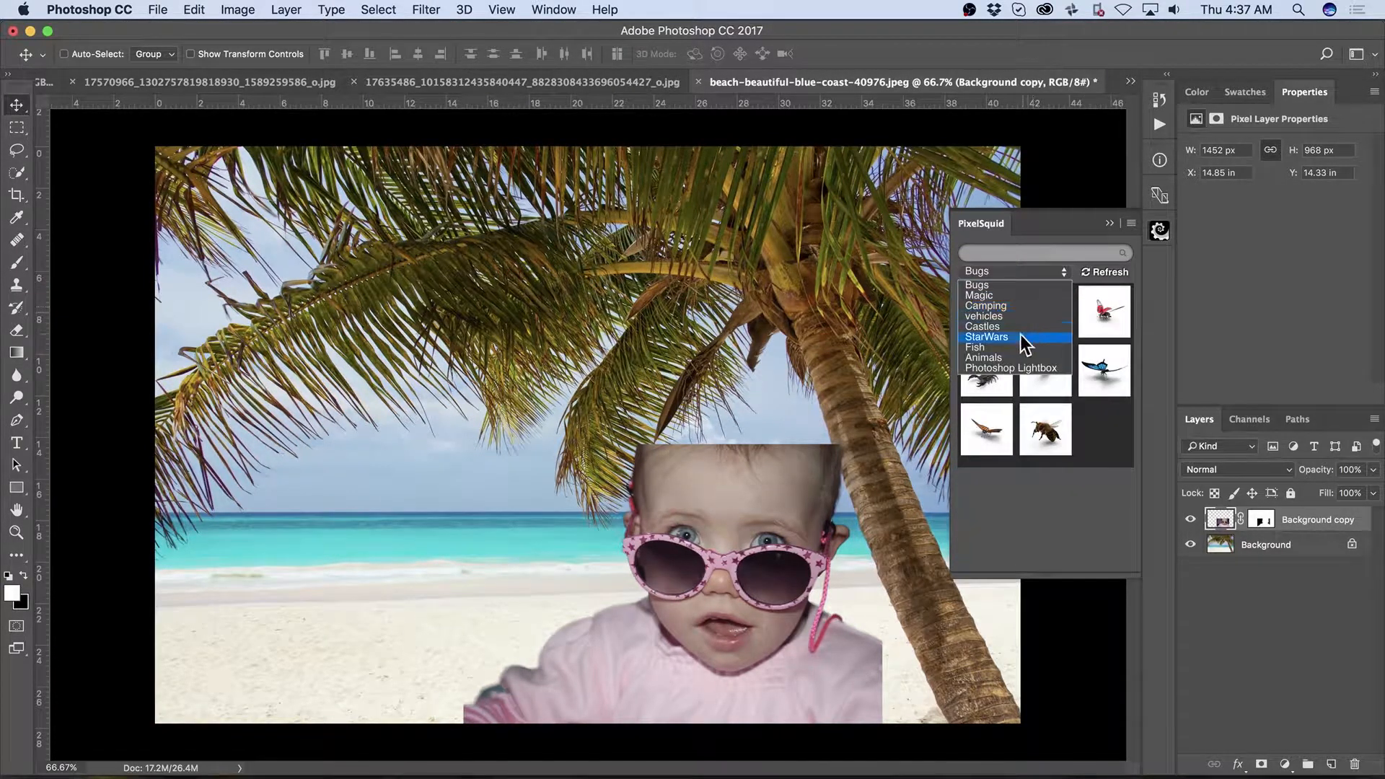
left_click(1022, 337)
left_click(986, 312)
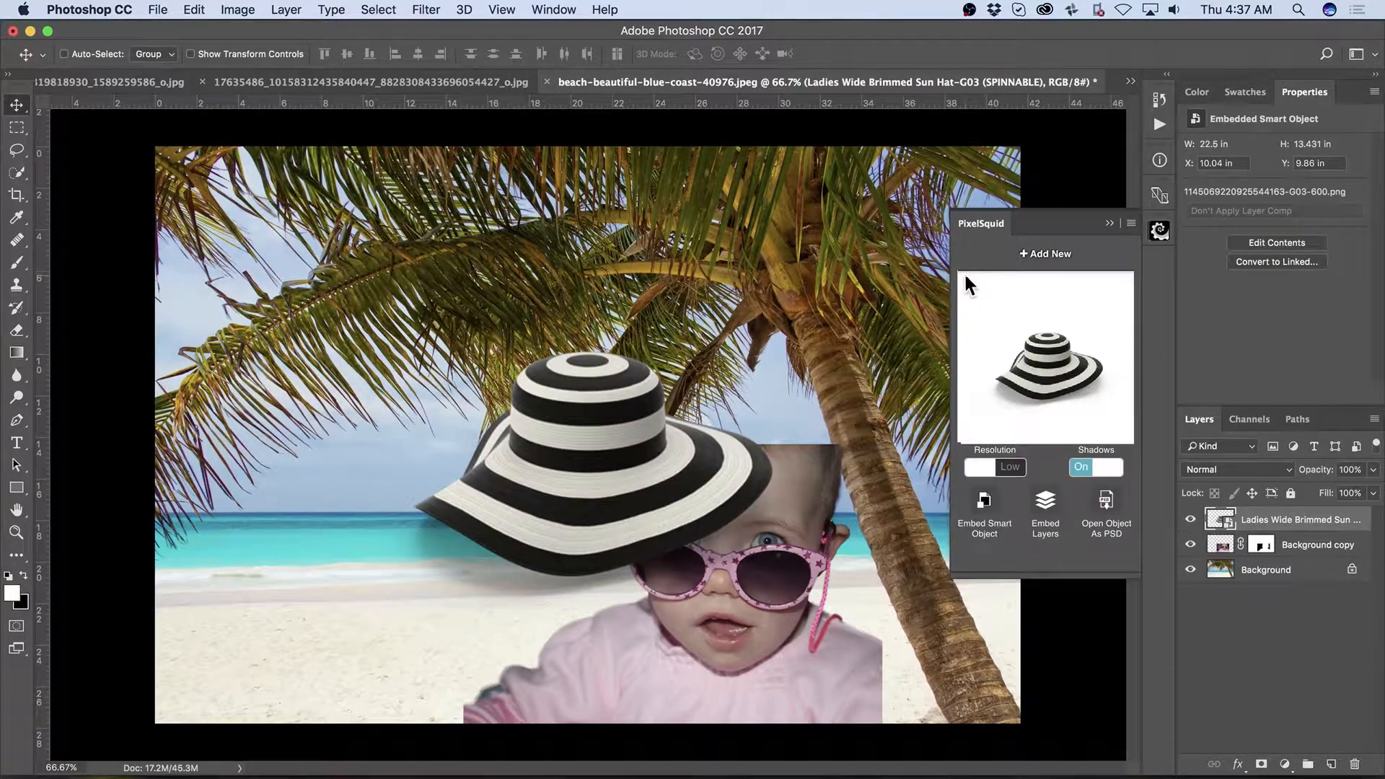
Step: Spin the striped sun hat to a flatter side view and place it on the baby's head
left_click_drag(1066, 375, 1063, 361)
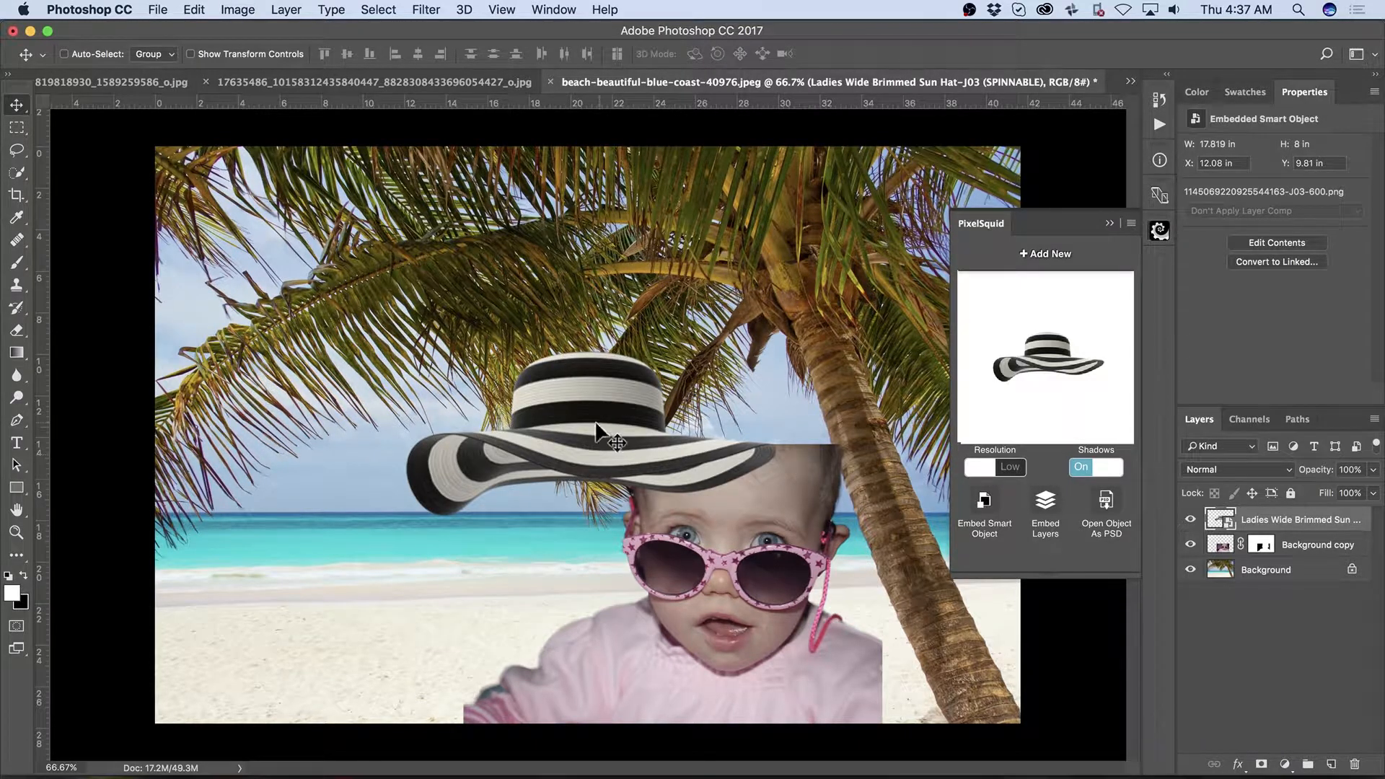
left_click_drag(635, 438, 749, 411)
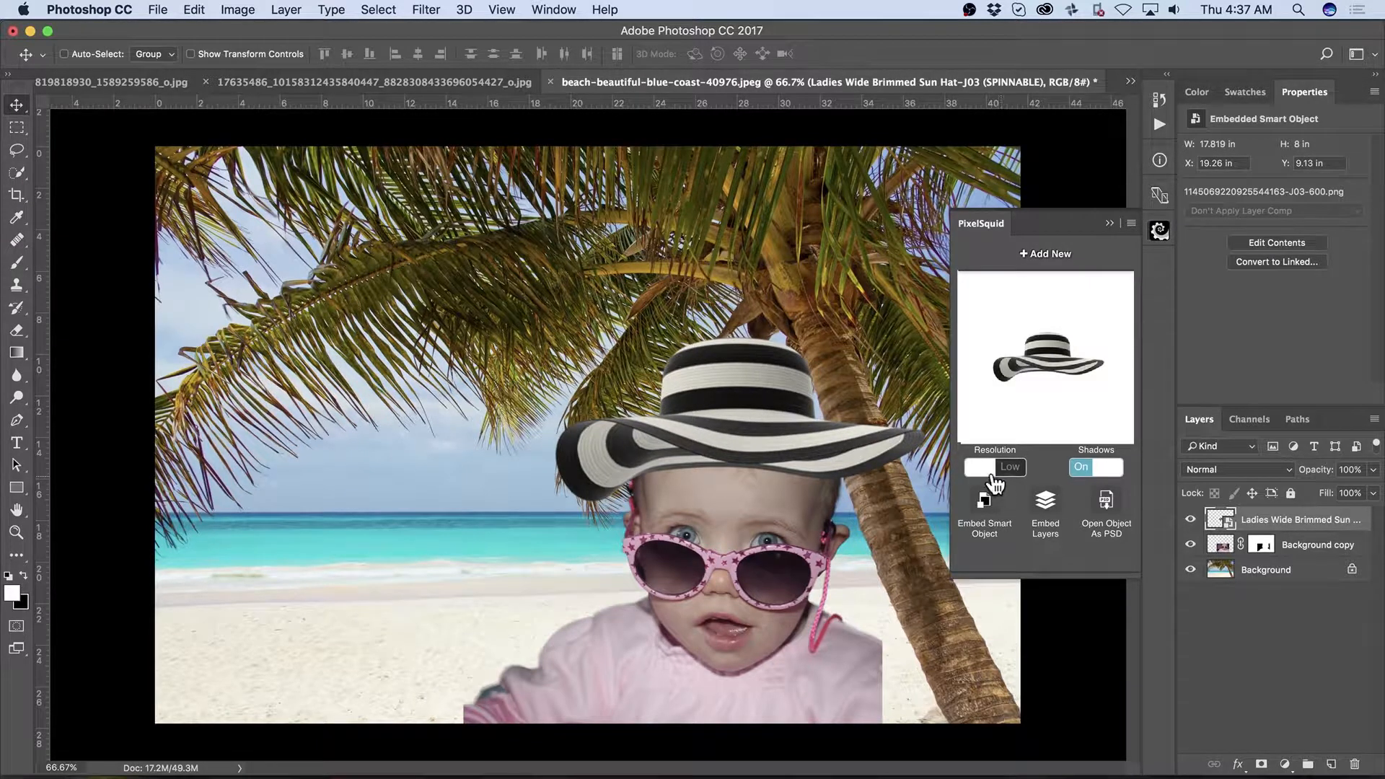
Step: Set the sun hat to high resolution, adjust its viewing angle and turn its shadows off
left_click(984, 500)
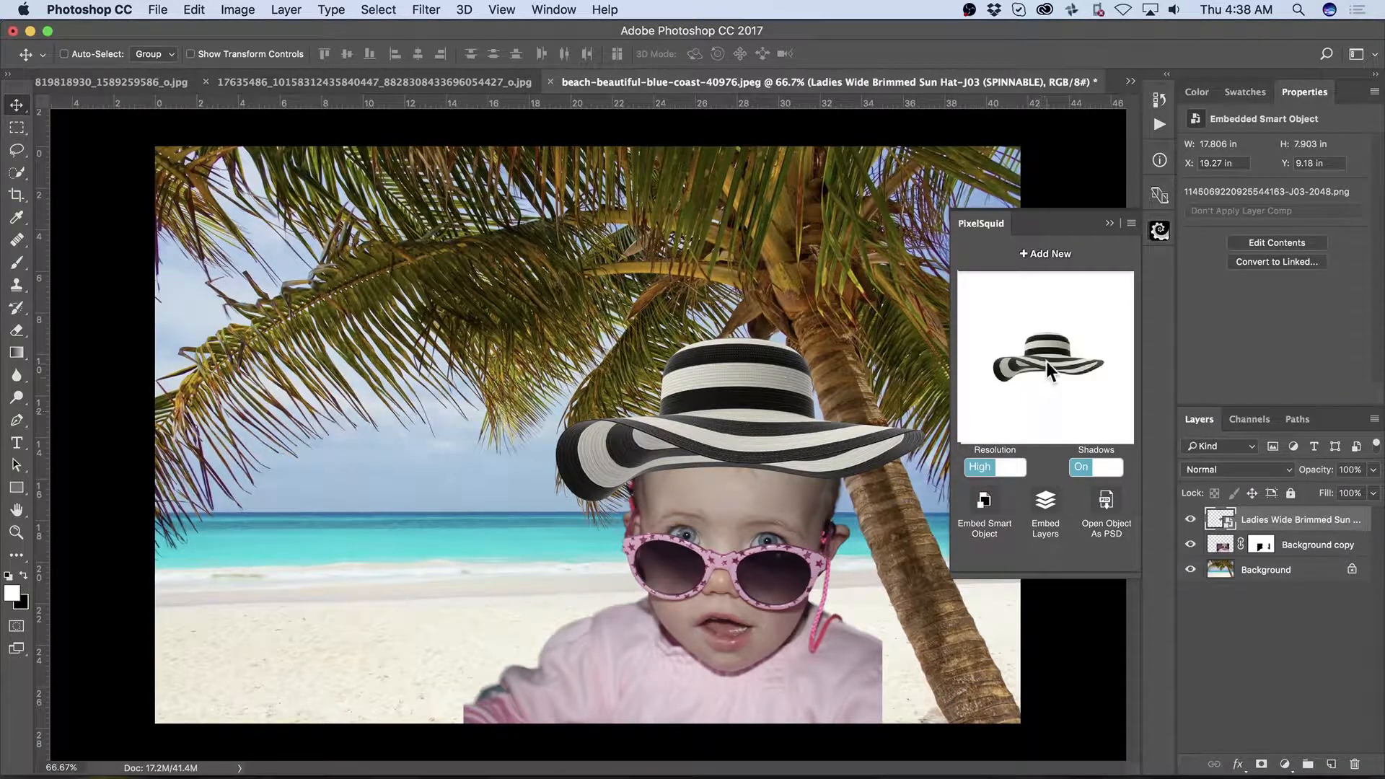
left_click_drag(1047, 353, 1046, 356)
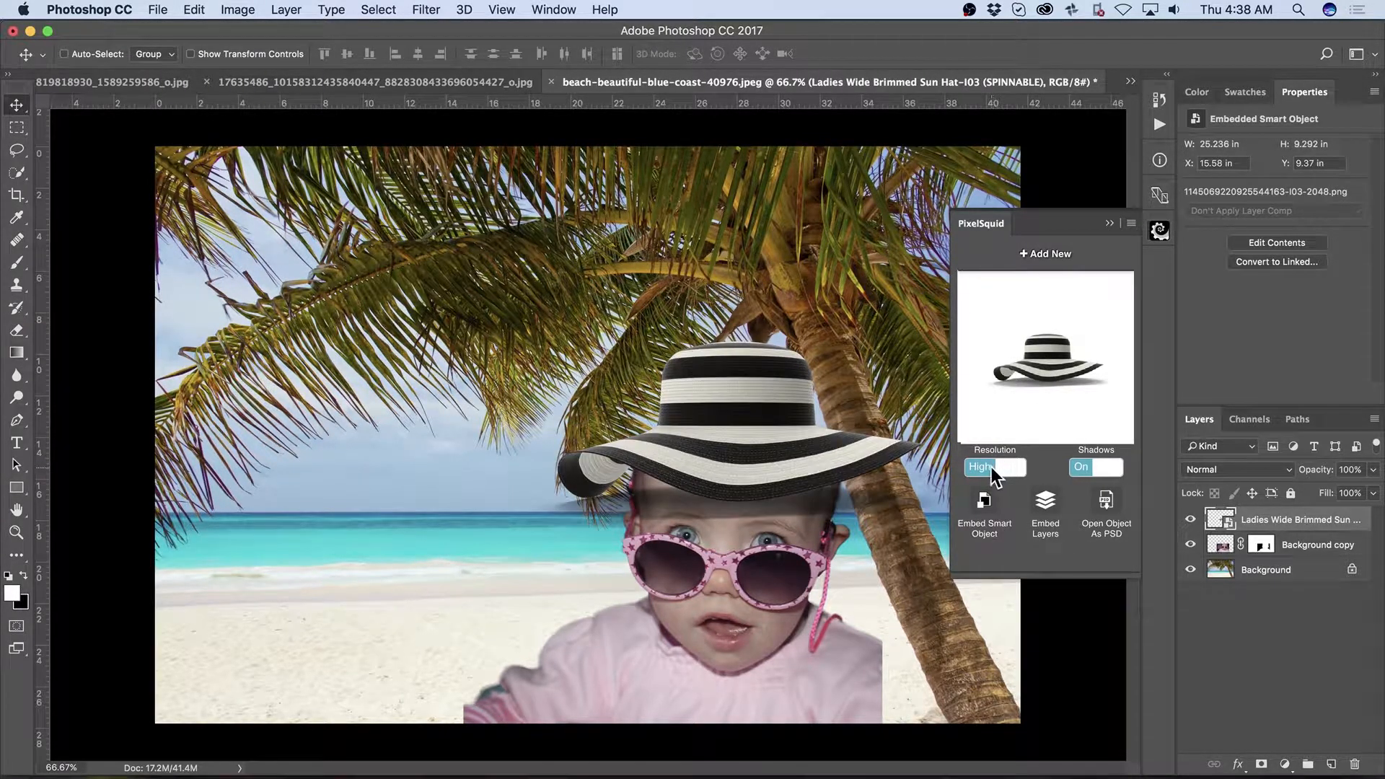
left_click(1082, 468)
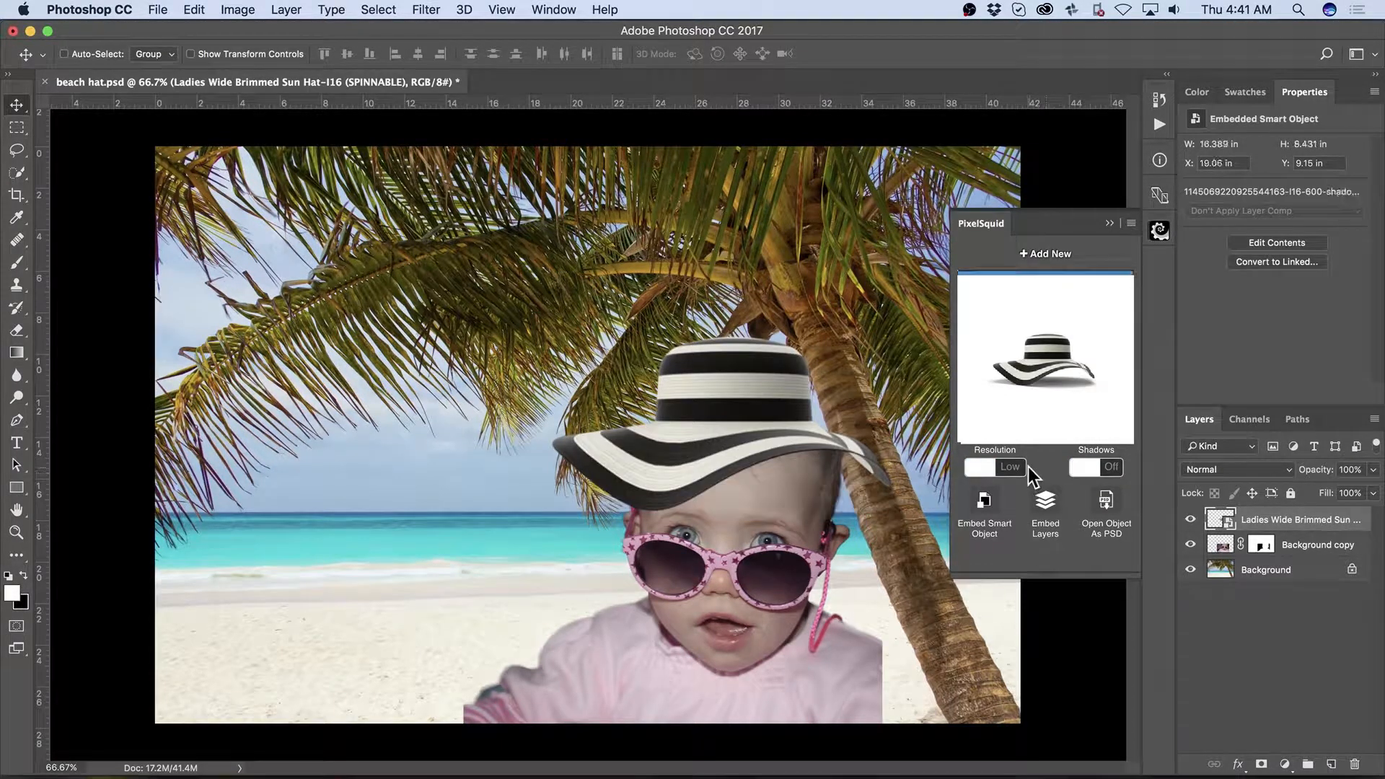
left_click(1018, 467)
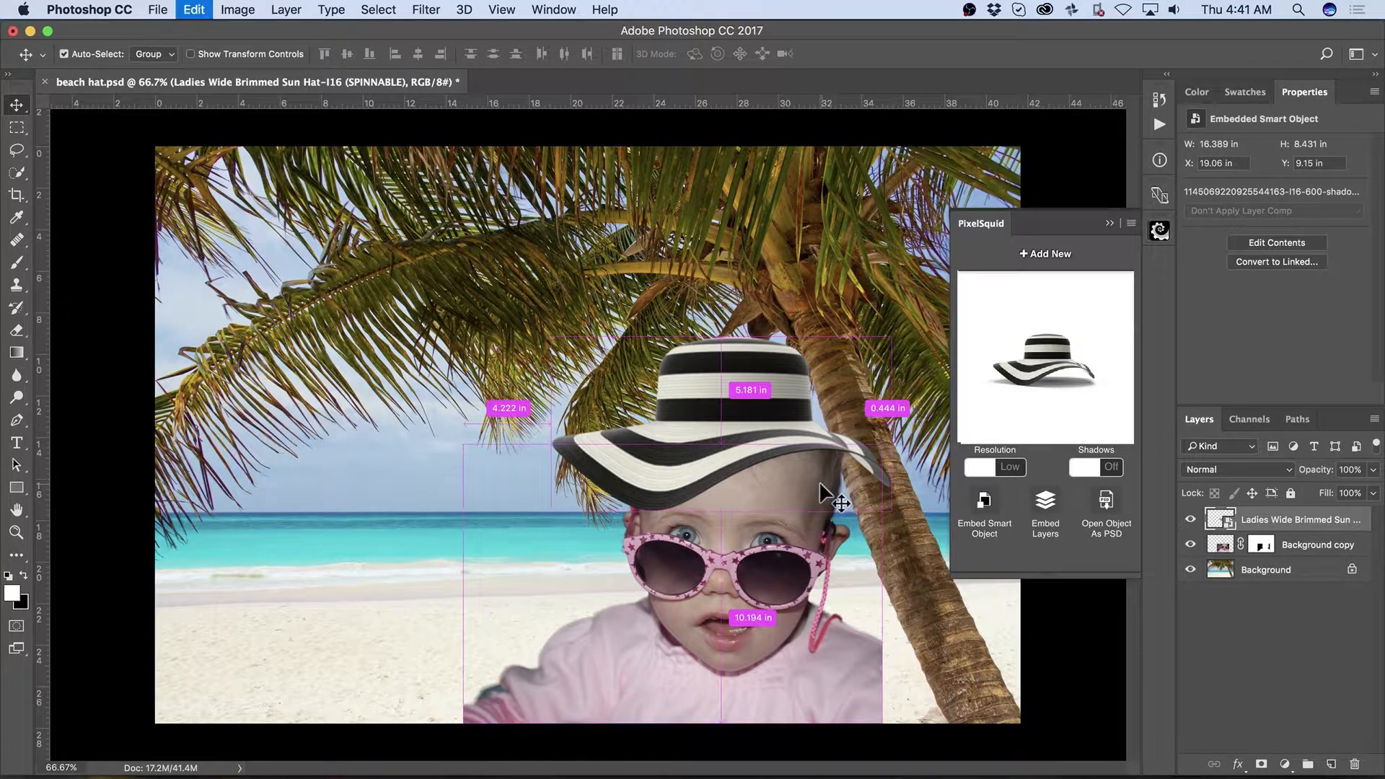
Step: Enlarge the sun hat to about 1974% width and 1690% height, tilt it about 5° clockwise and place it on the baby's head
key("super+t")
left_click_drag(1023, 130, 1218, 29)
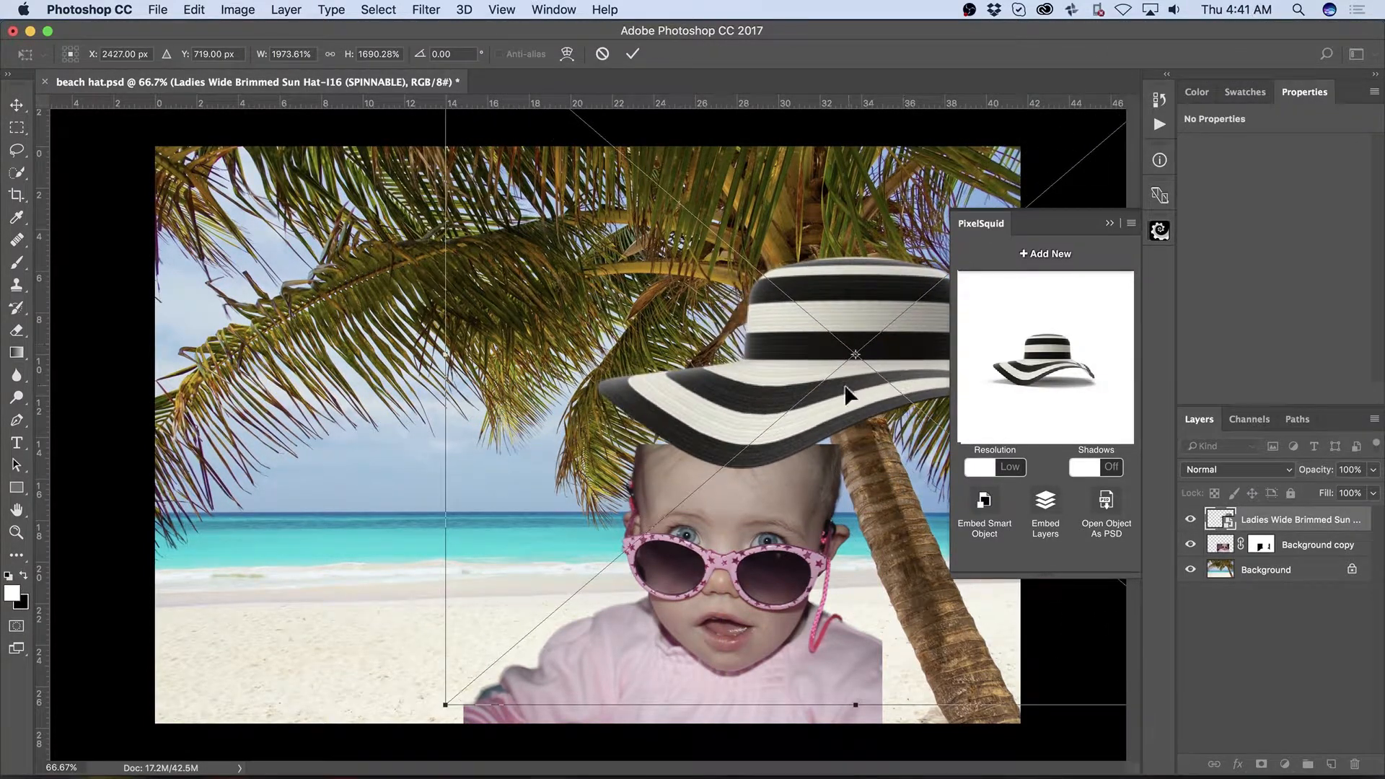
left_click_drag(852, 393, 715, 472)
left_click_drag(227, 531, 230, 485)
left_click_drag(615, 432, 636, 440)
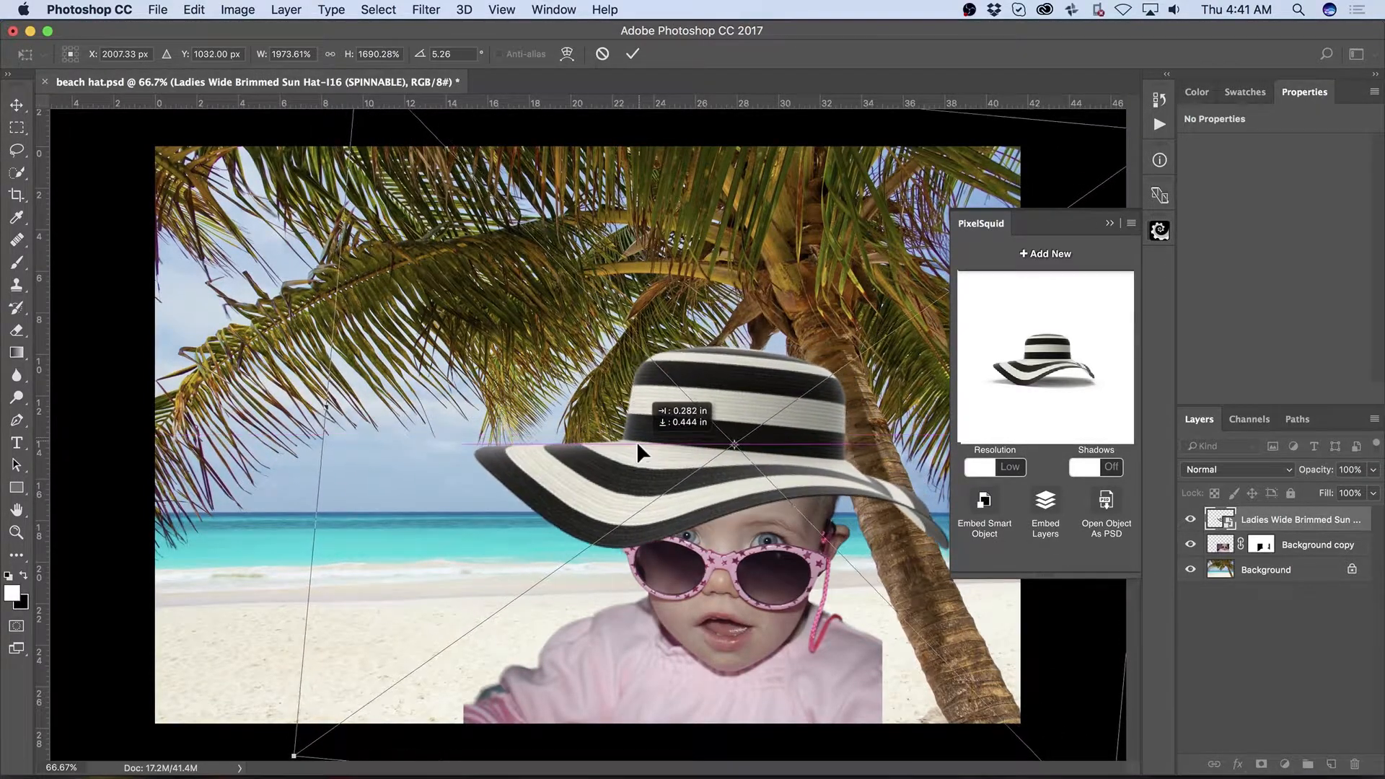
key("Return")
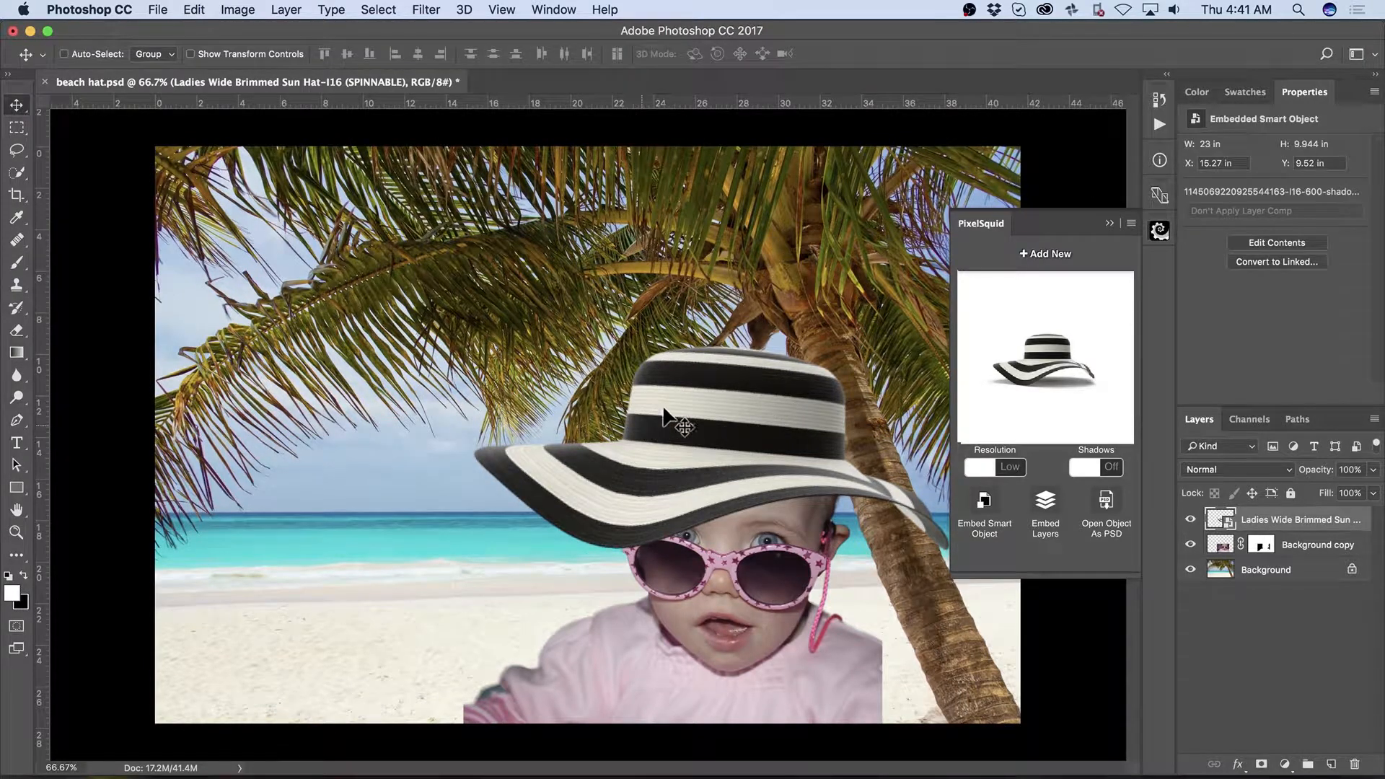
left_click_drag(680, 411, 735, 411)
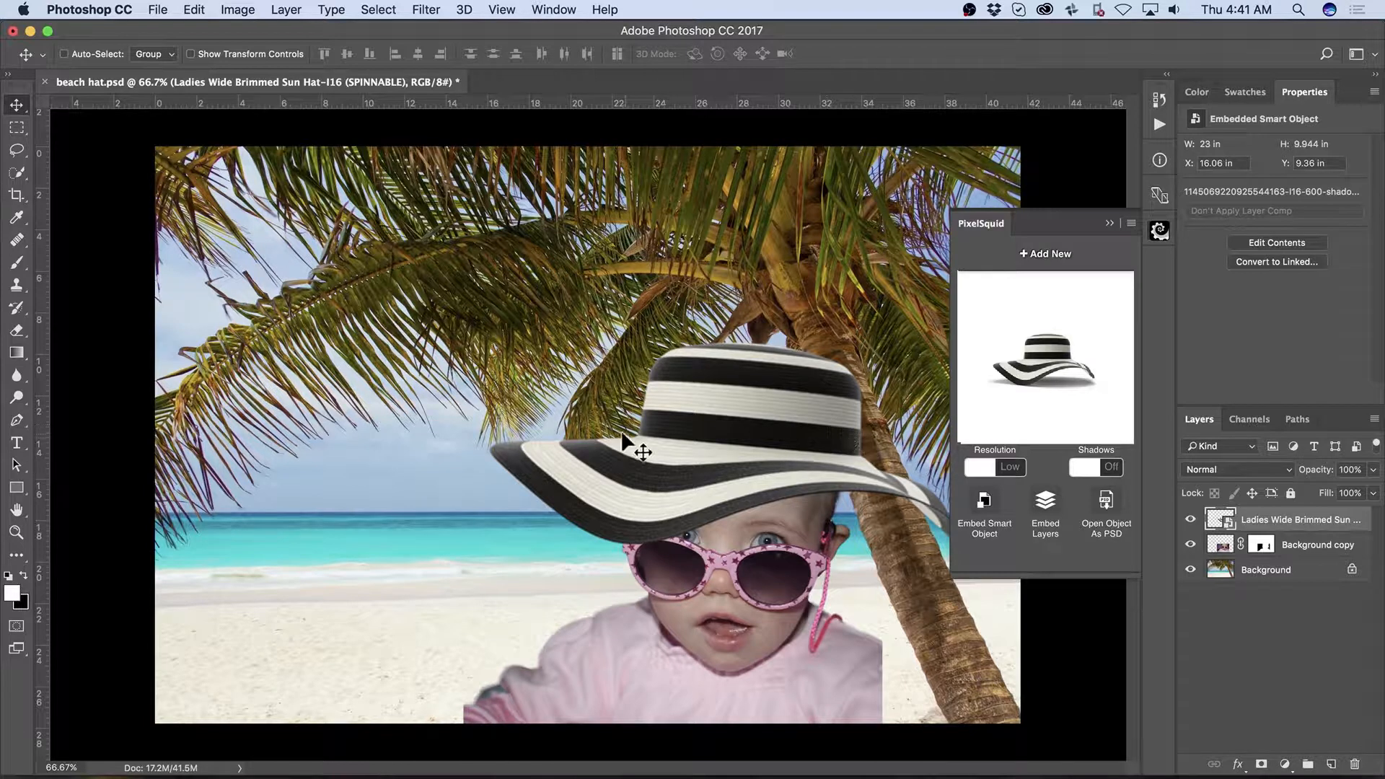
Step: Tilt the sun hat to about 9°, scale it down to about 1911% width and seat its brim just above the sunglasses
key("super+t")
left_click_drag(263, 462, 316, 415)
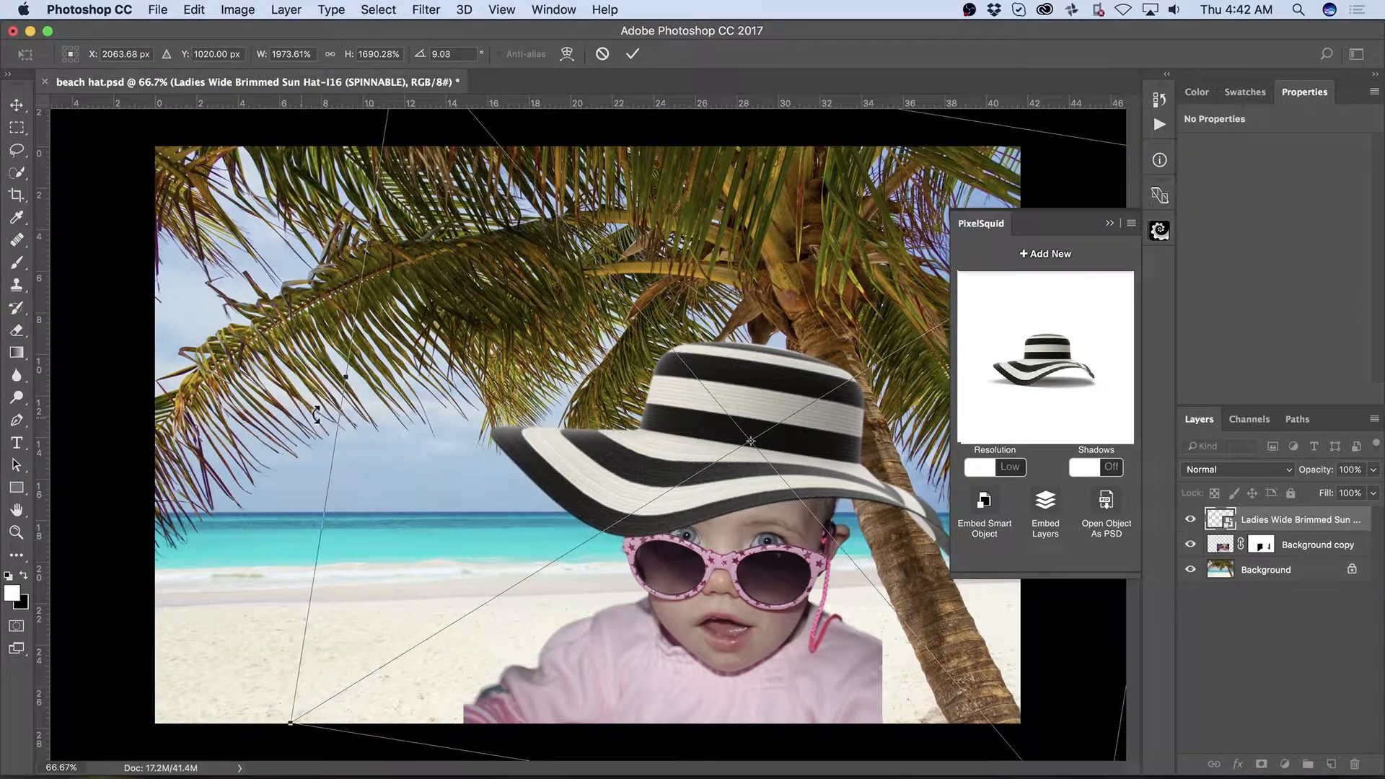
left_click_drag(750, 477, 739, 494)
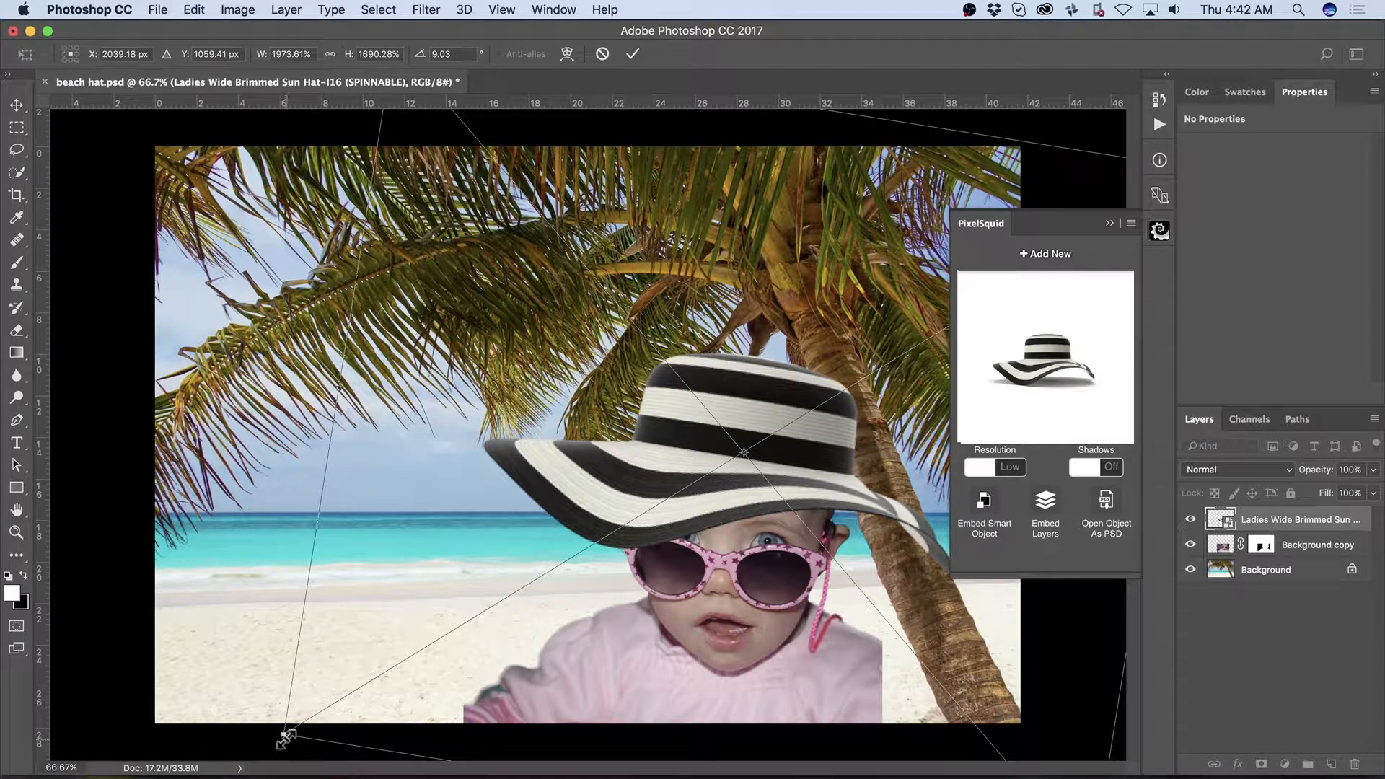
left_click_drag(289, 732, 306, 723)
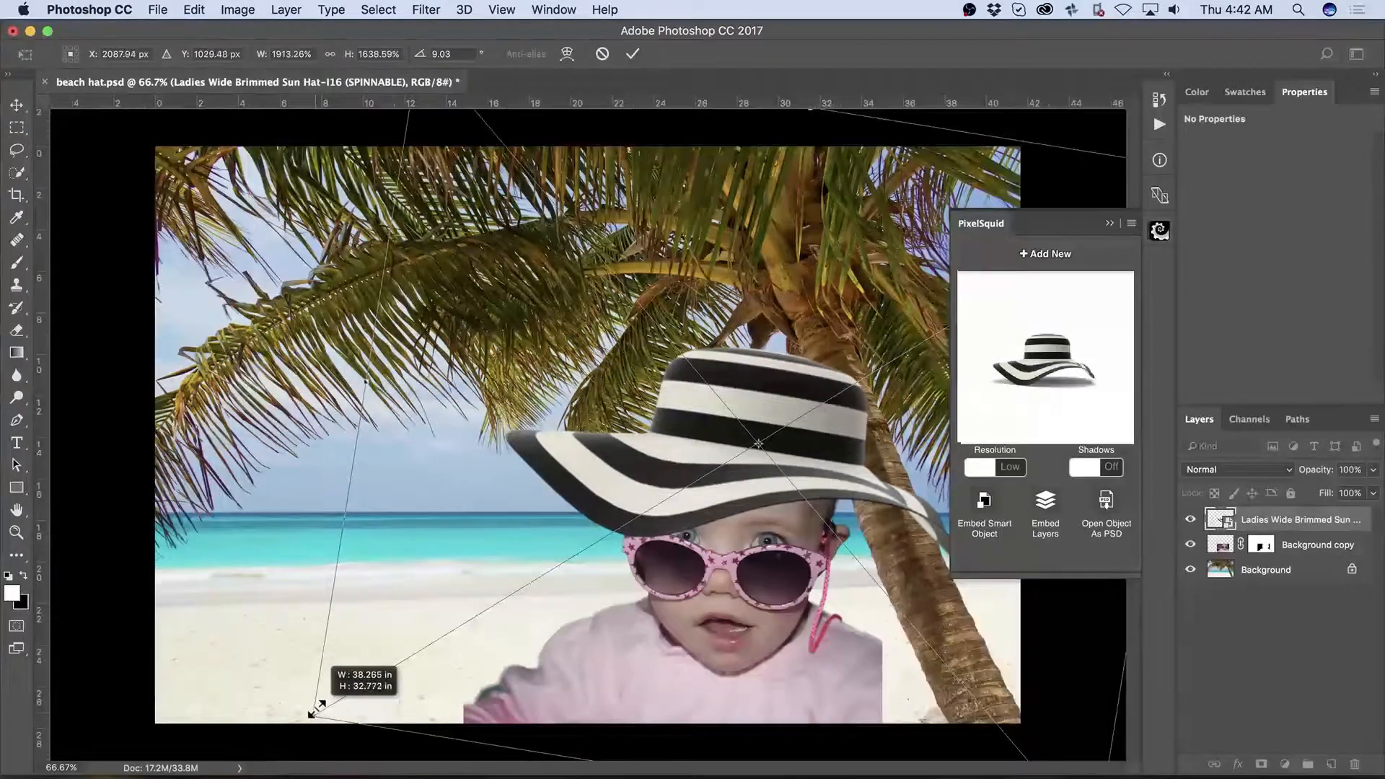
left_click_drag(756, 484, 736, 482)
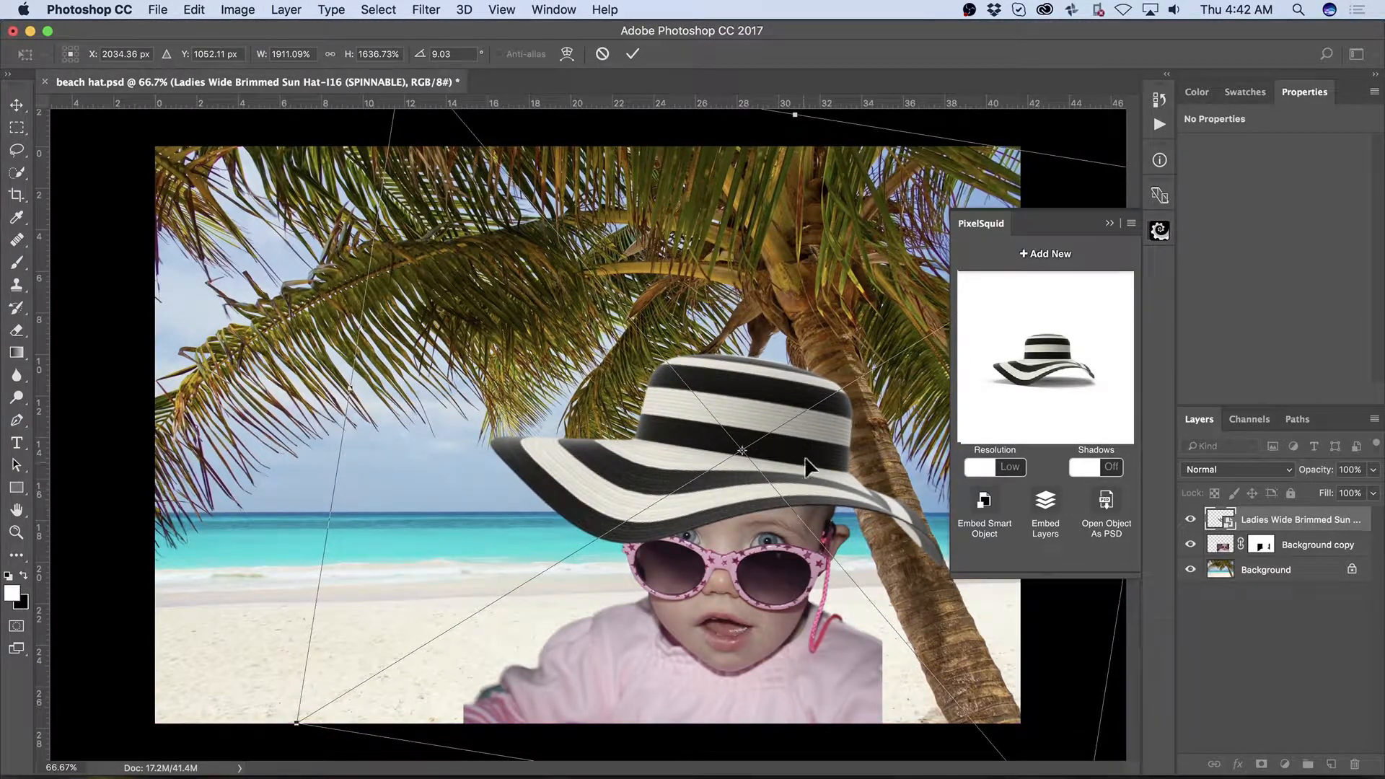
key("Return")
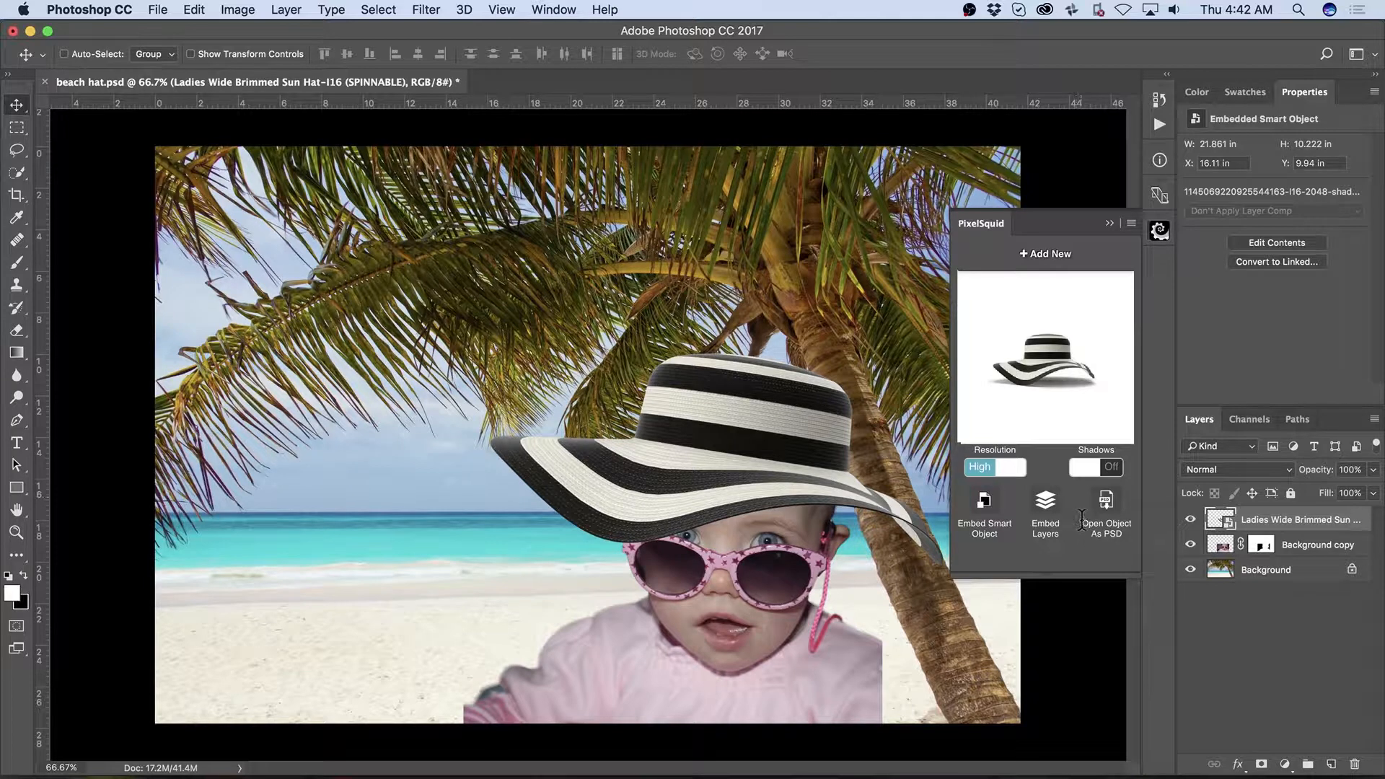
Step: Embed the high-resolution sun hat in the document as a static smart object
left_click(1108, 224)
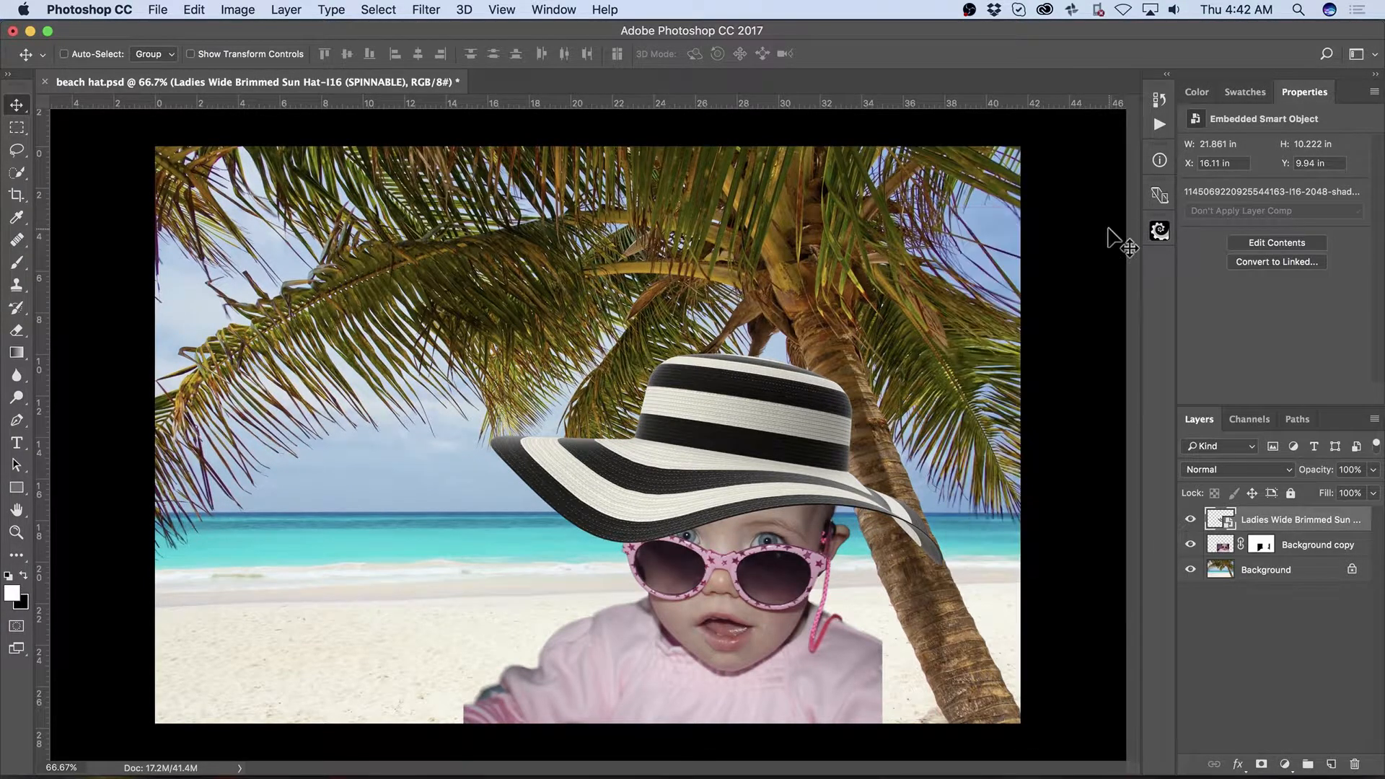
left_click(1158, 231)
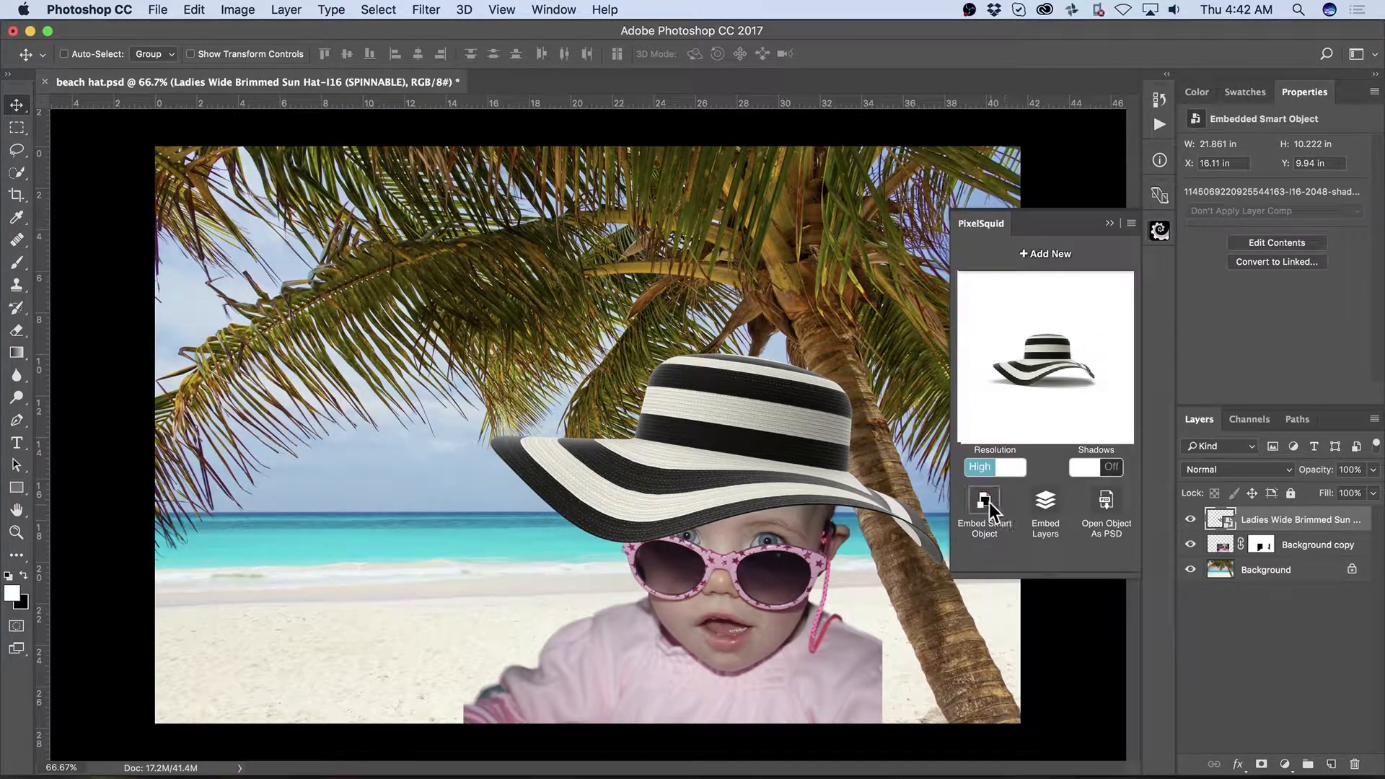
left_click(986, 503)
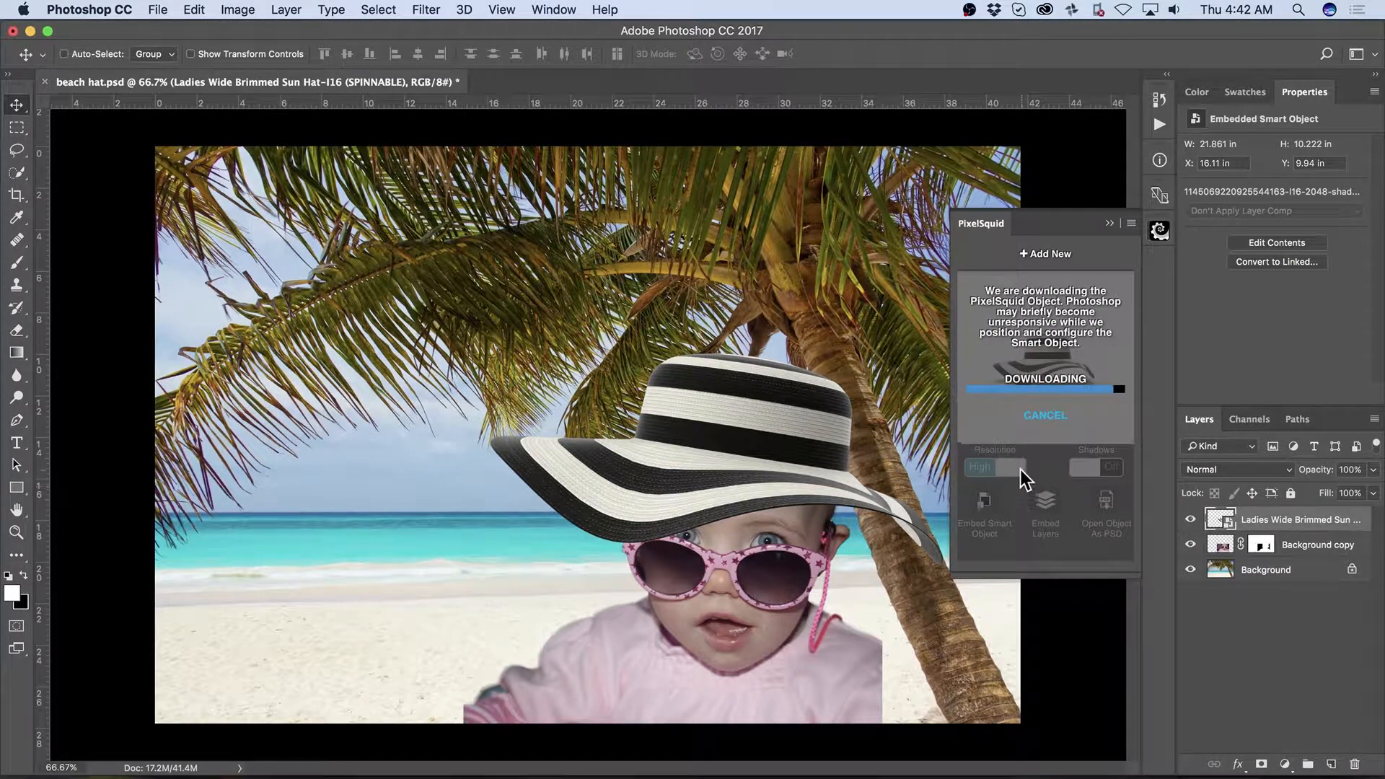
left_click(1109, 220)
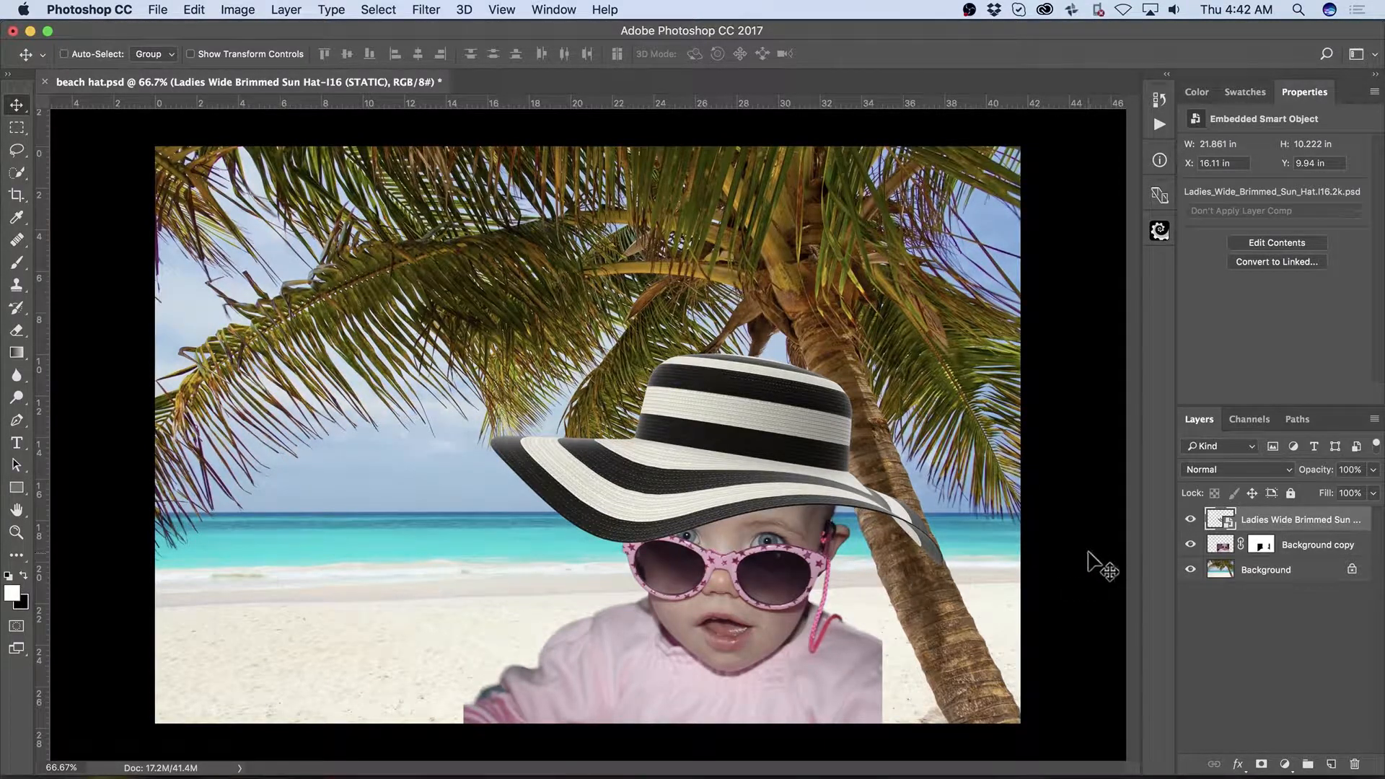
Step: On a new layer above the baby, paint a soft black shadow under the hat brim across the forehead with a 175 px brush
left_click(1316, 548)
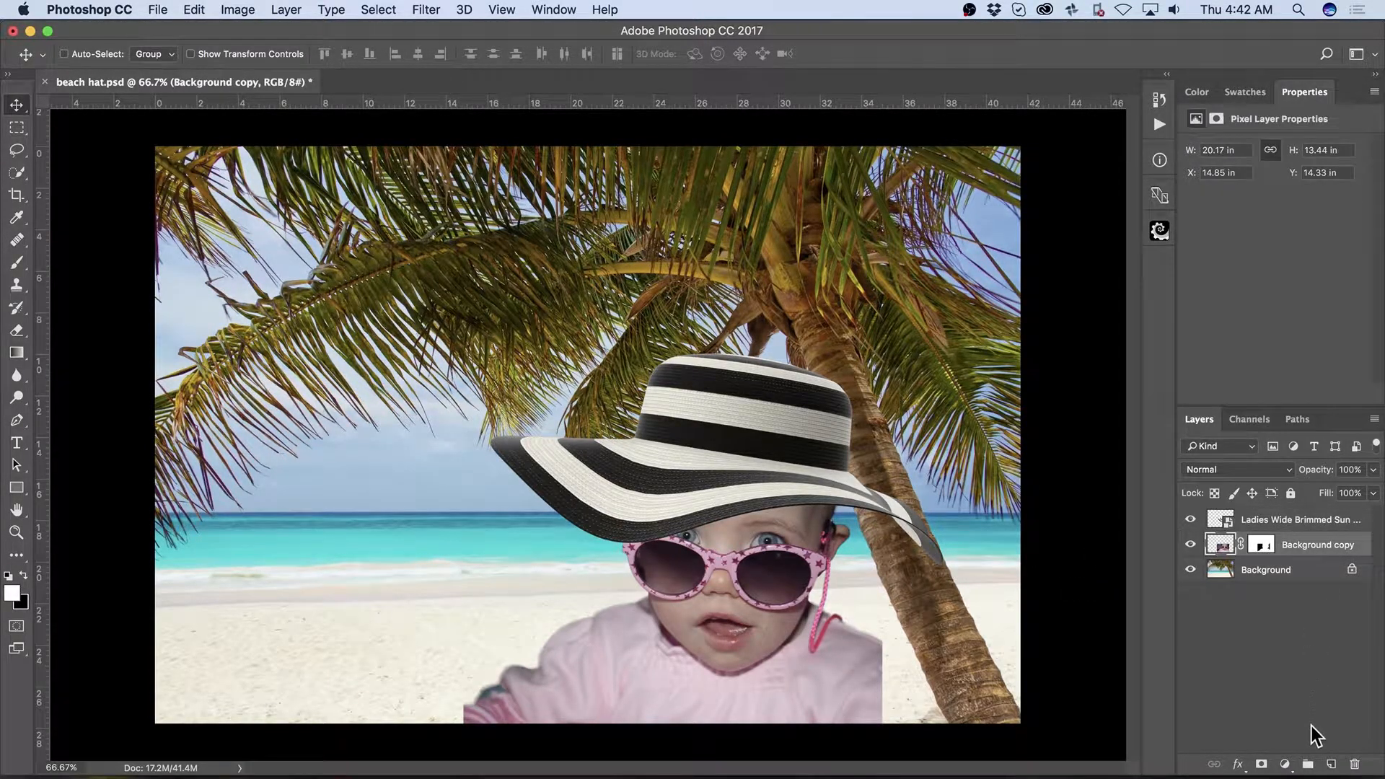
left_click(1330, 764)
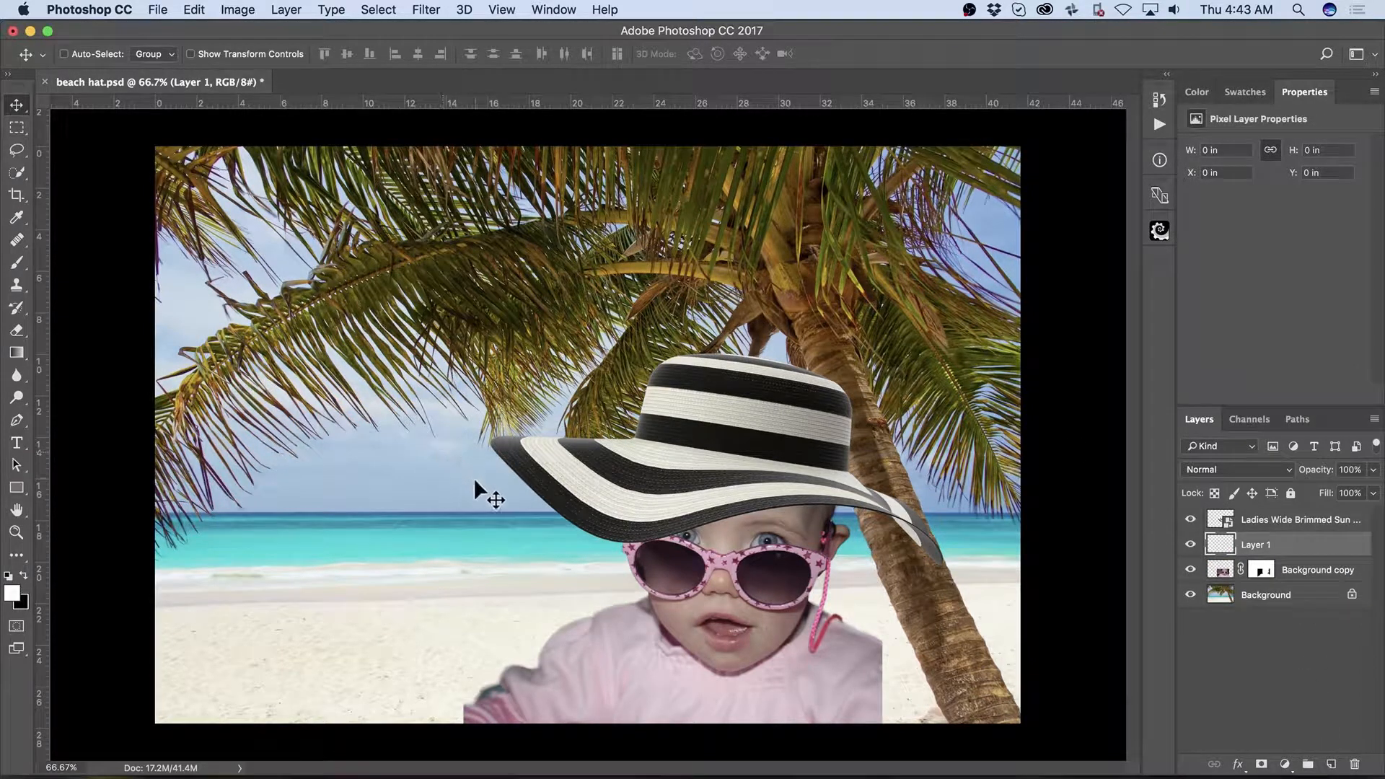
key("b")
key("x")
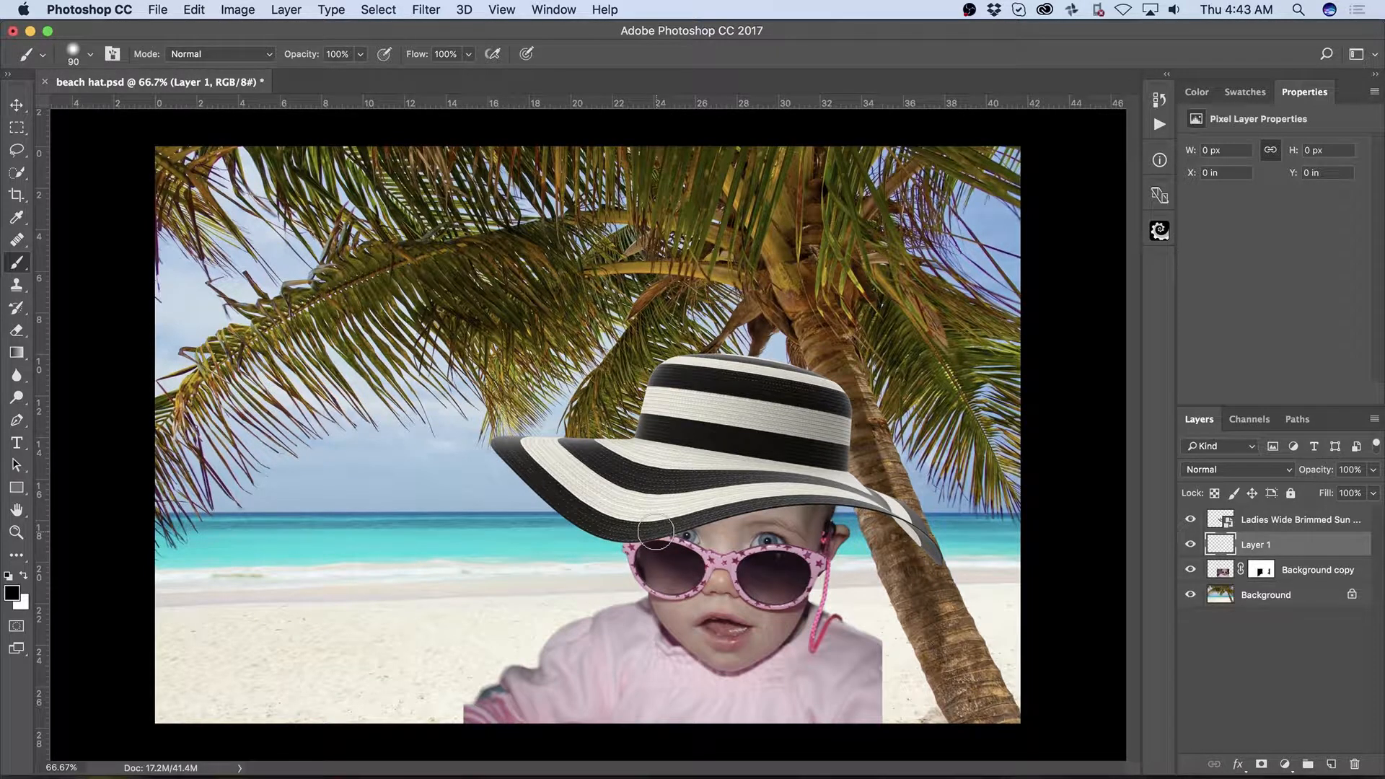
key("bracketright")
key("bracketright")
key("bracketright")
key("bracketright")
left_click(710, 502)
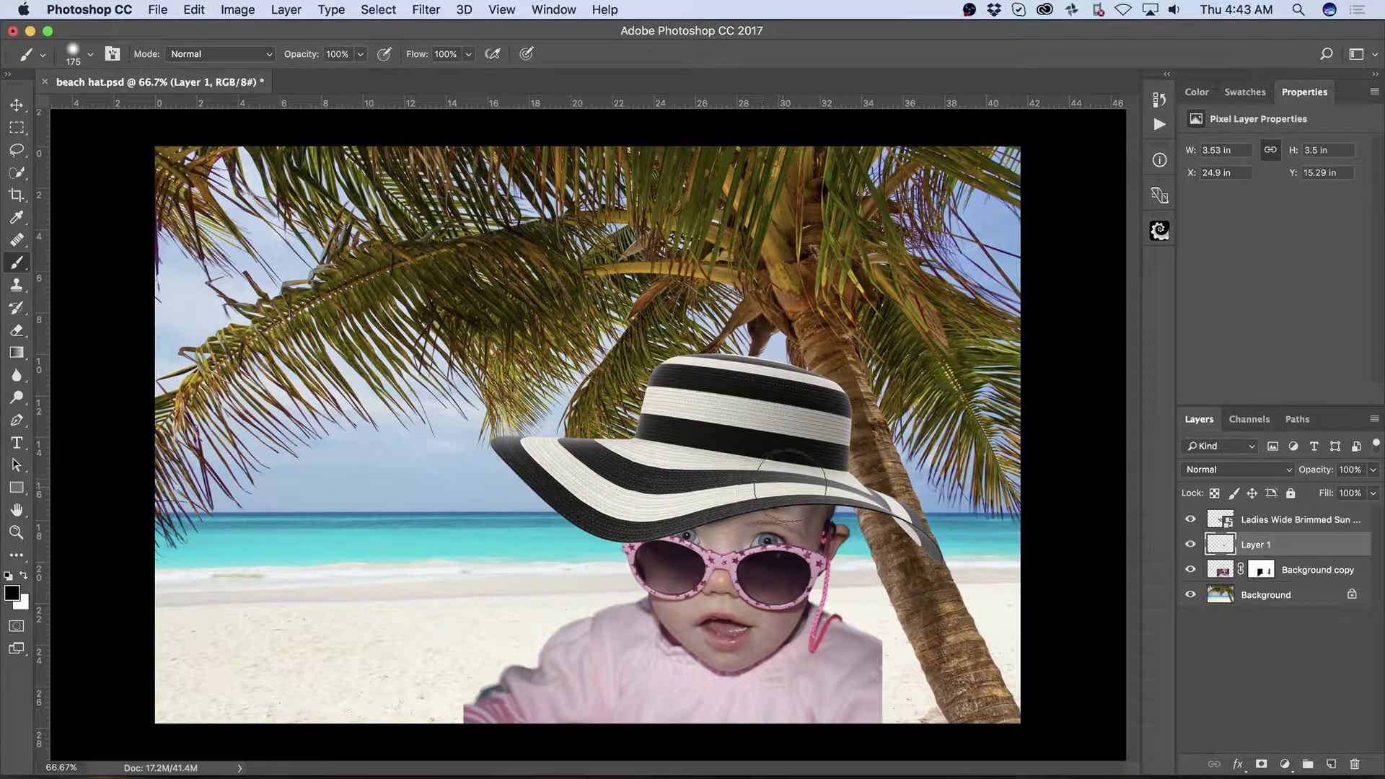
mouse_move(789, 487)
left_mouse_down()
mouse_move(842, 485)
mouse_move(878, 512)
mouse_move(782, 486)
mouse_move(691, 501)
mouse_move(824, 484)
left_mouse_up()
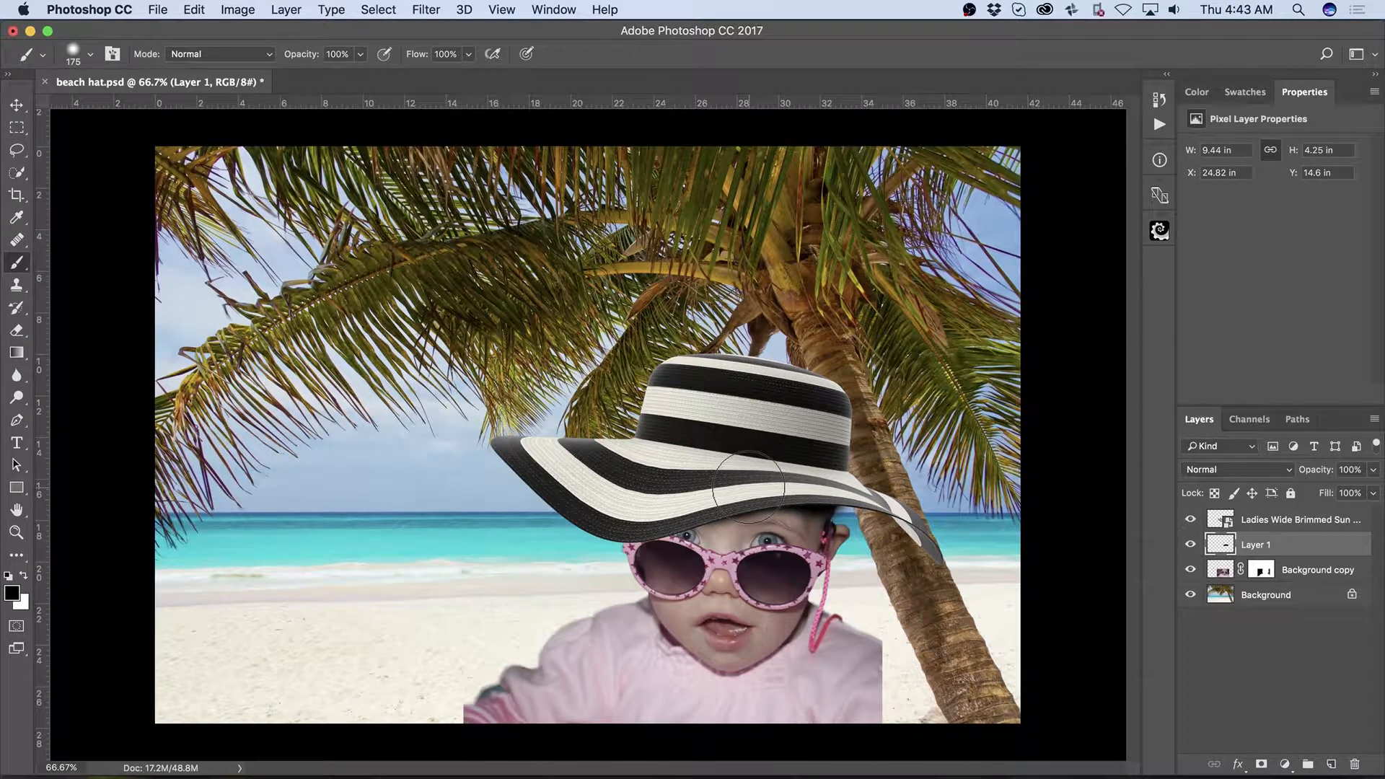
mouse_move(748, 487)
left_mouse_down()
mouse_move(763, 469)
mouse_move(808, 465)
left_mouse_up()
Step: Lower the shadow layer to 81% opacity, extend the shadow under the brim's front and clip the layer to the baby
mouse_move(1303, 473)
left_mouse_down()
mouse_move(1286, 482)
mouse_move(1299, 486)
left_mouse_up()
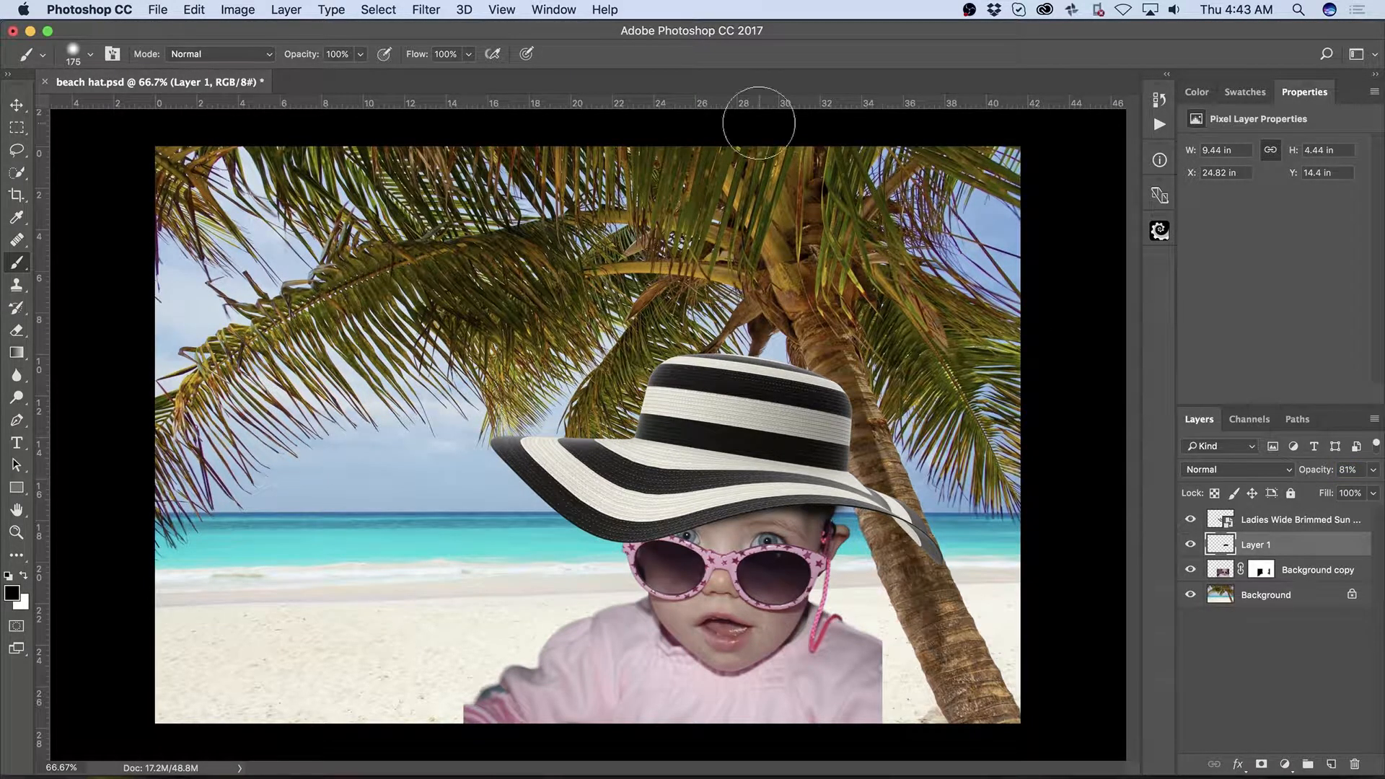
left_click_drag(629, 521, 637, 518)
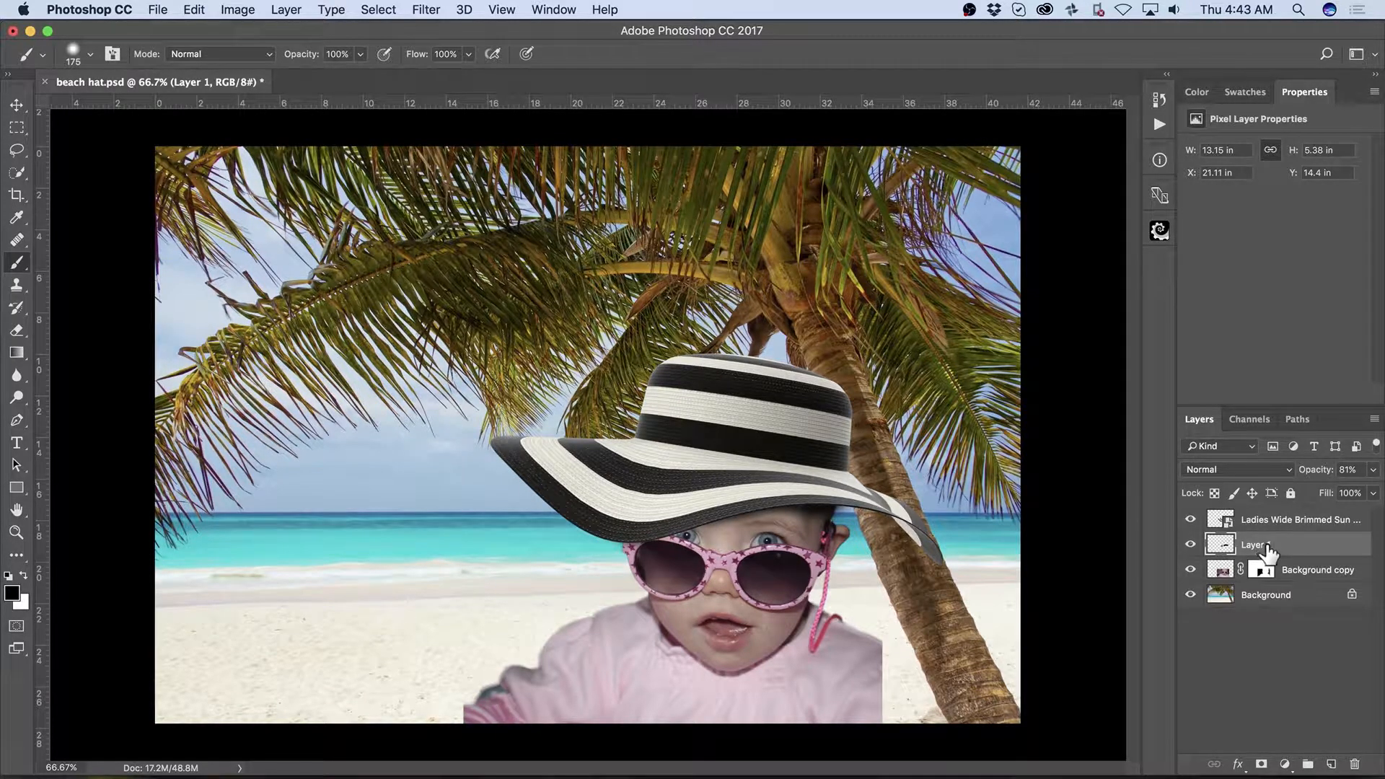
left_click(1221, 561, "alt")
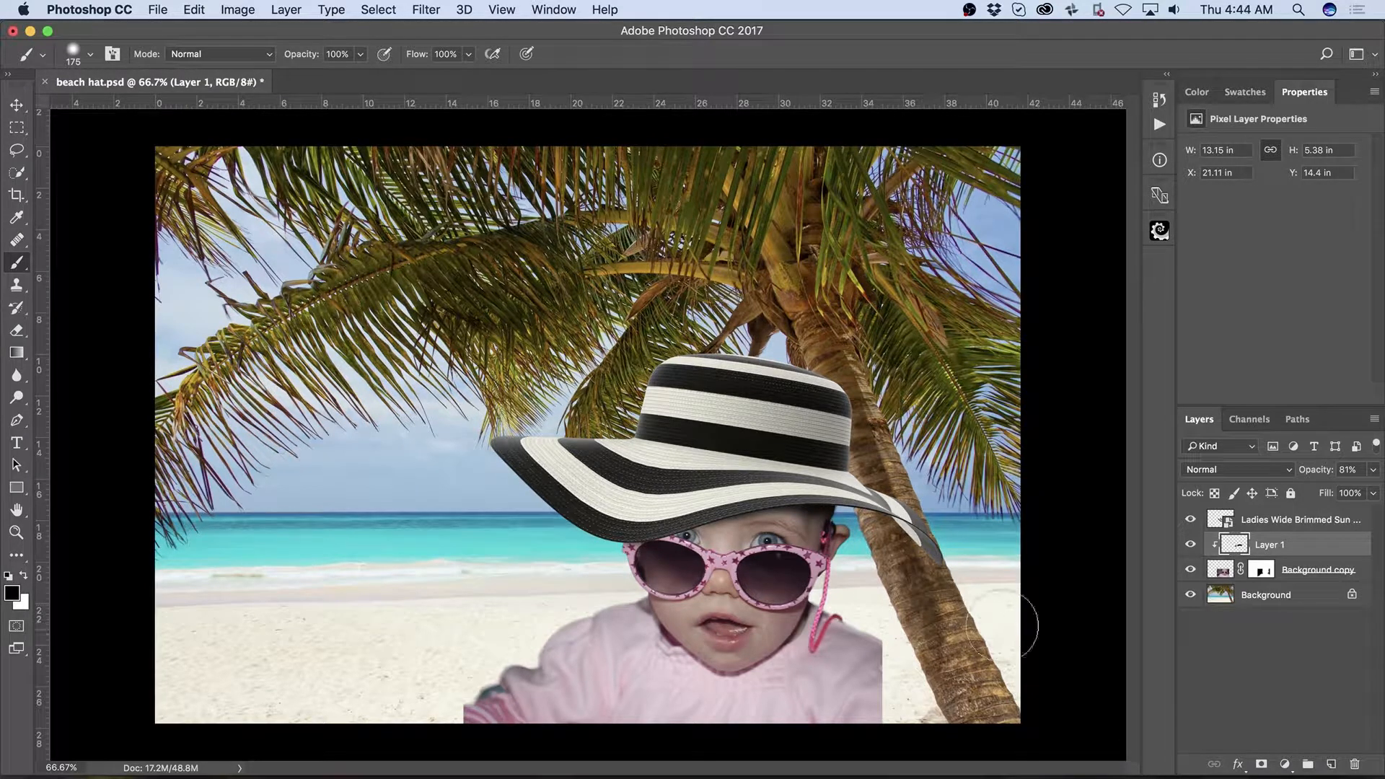
Step: Duplicate the baby layer with its mask and hide the original copy beneath it
left_click(1221, 575)
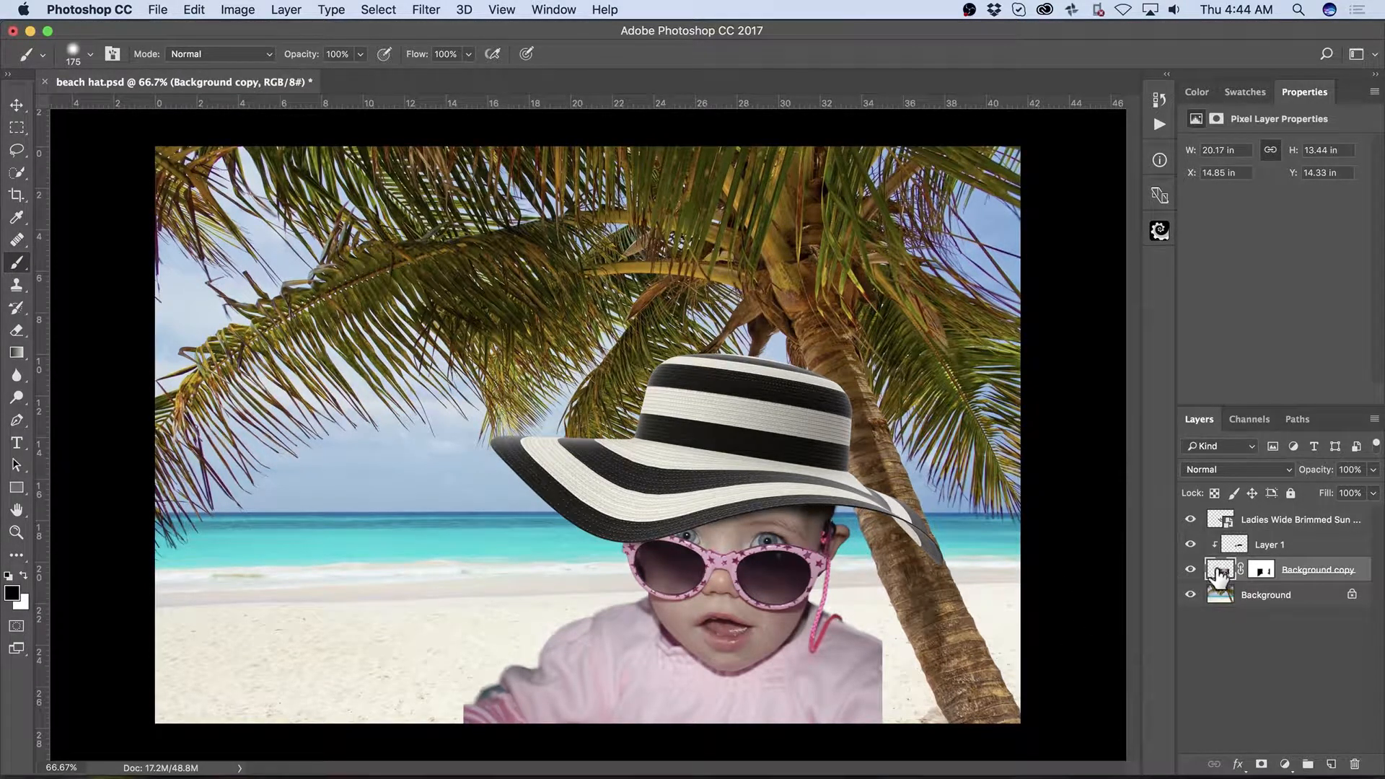
key("super+j")
left_click(1191, 595)
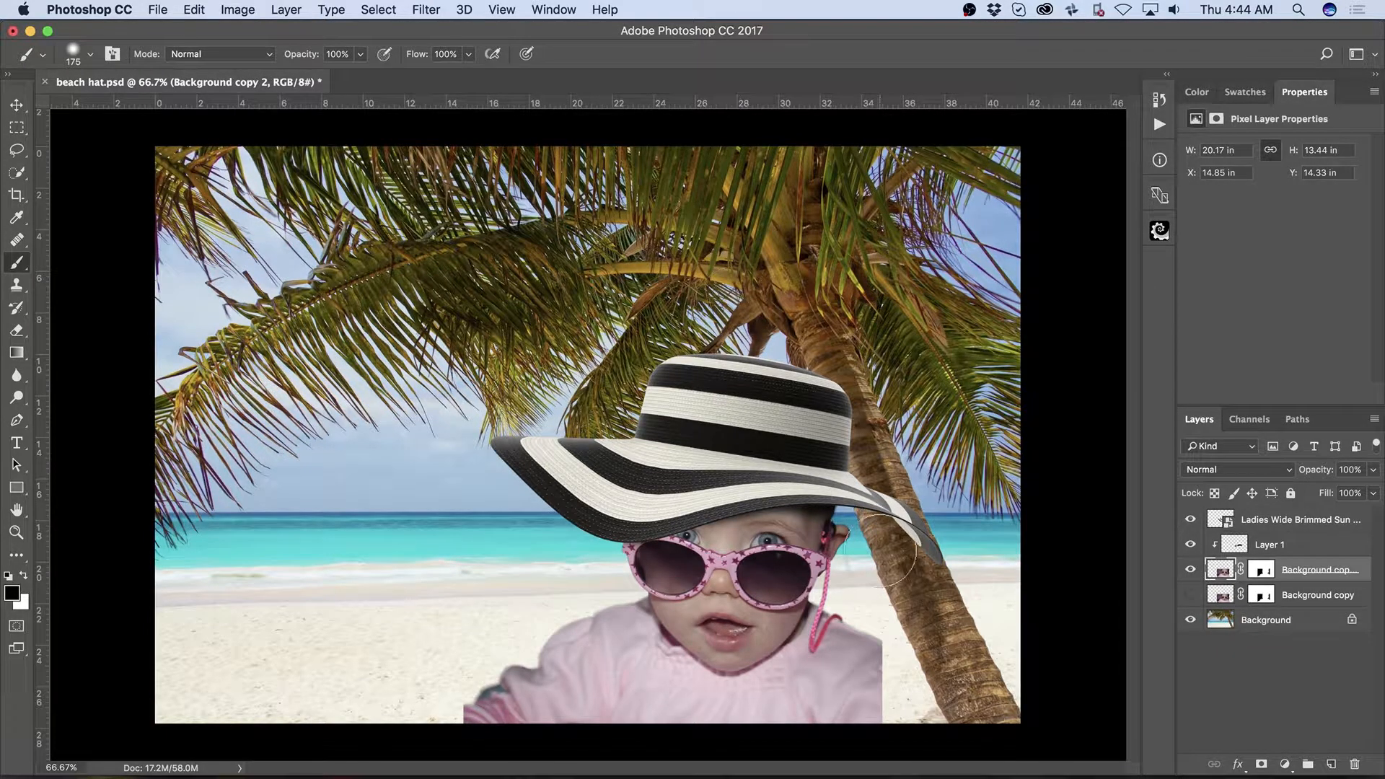
Step: Extend the baby's cut-off pink sleeve toward the palm trunk with a soft 90 px Clone Stamp on the duplicate layer
key("bracketleft")
key("bracketleft")
key("bracketleft")
key("bracketleft")
key("s")
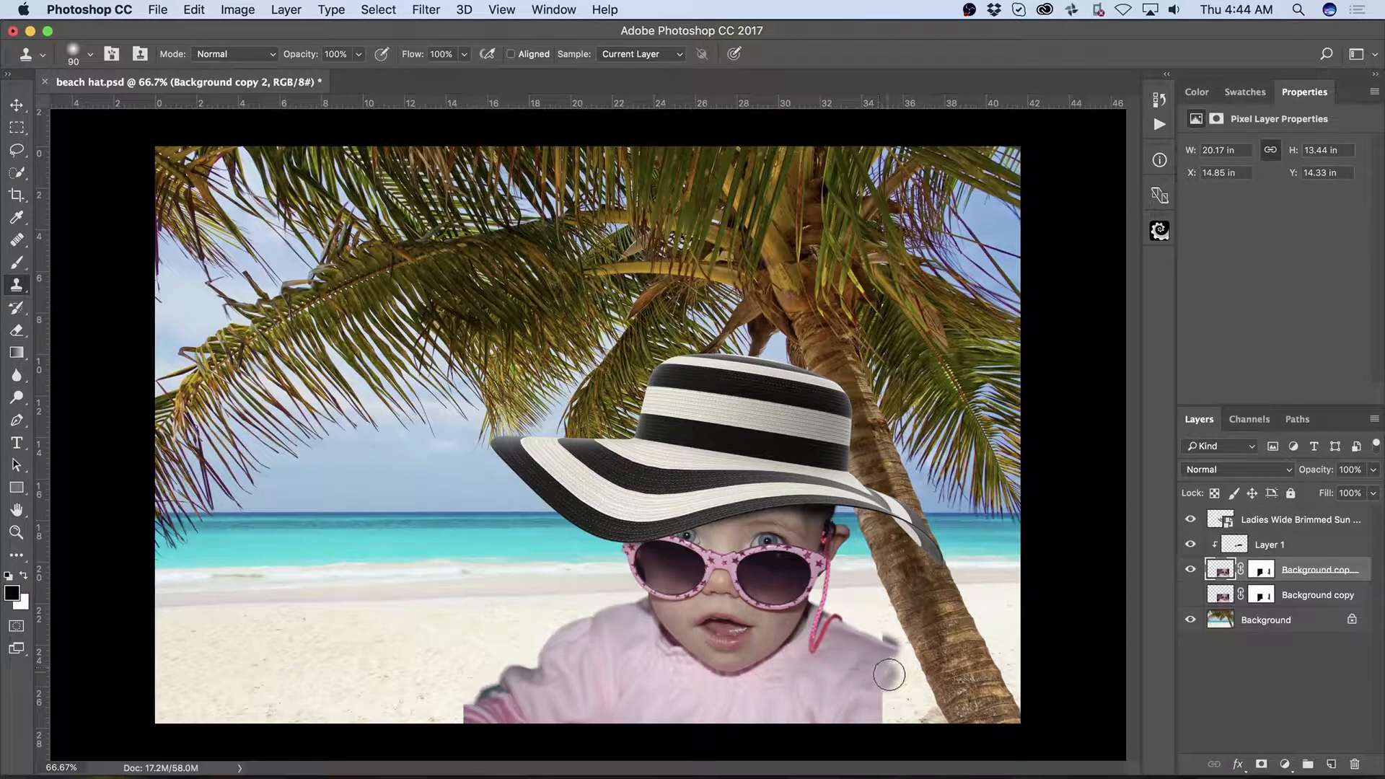
mouse_move(895, 677)
left_mouse_down()
mouse_move(888, 709)
mouse_move(902, 703)
left_mouse_up()
right_click(894, 669)
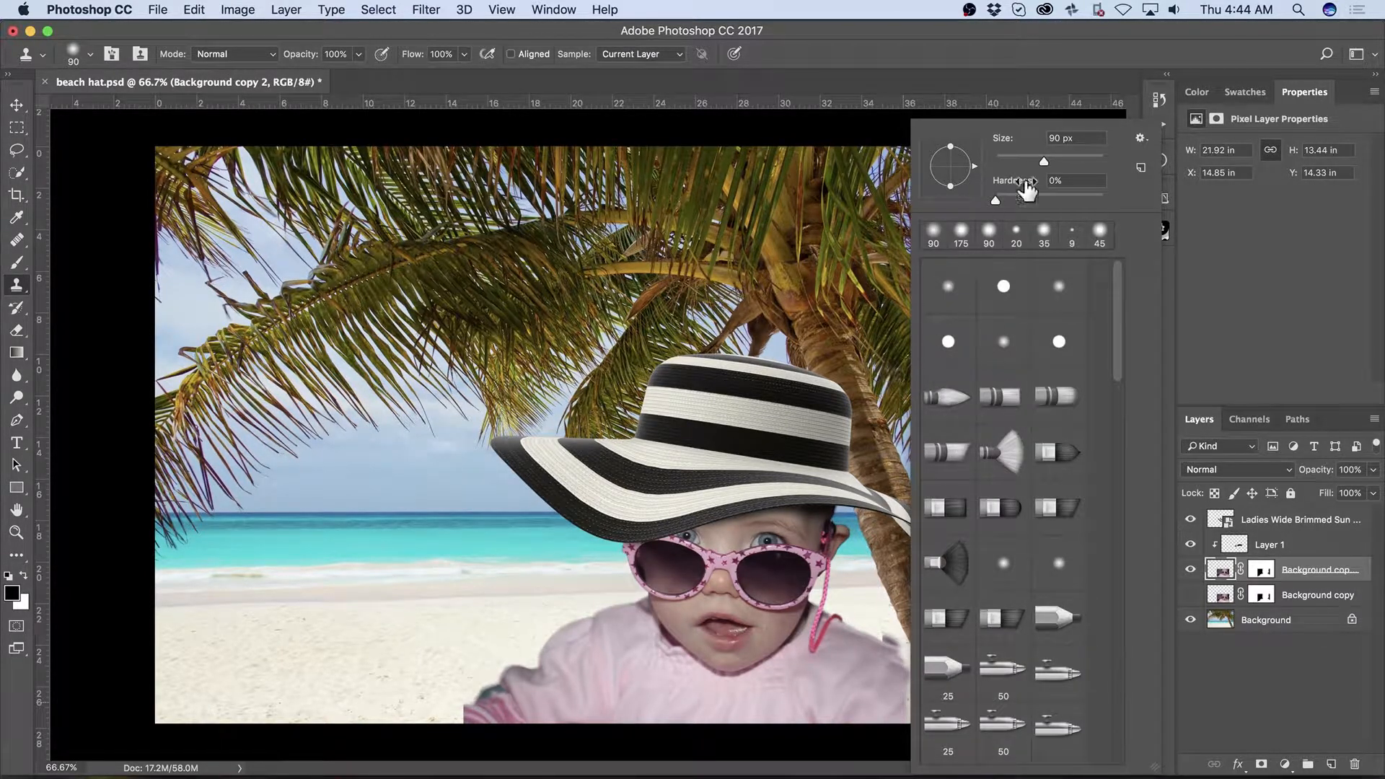
left_click(804, 435)
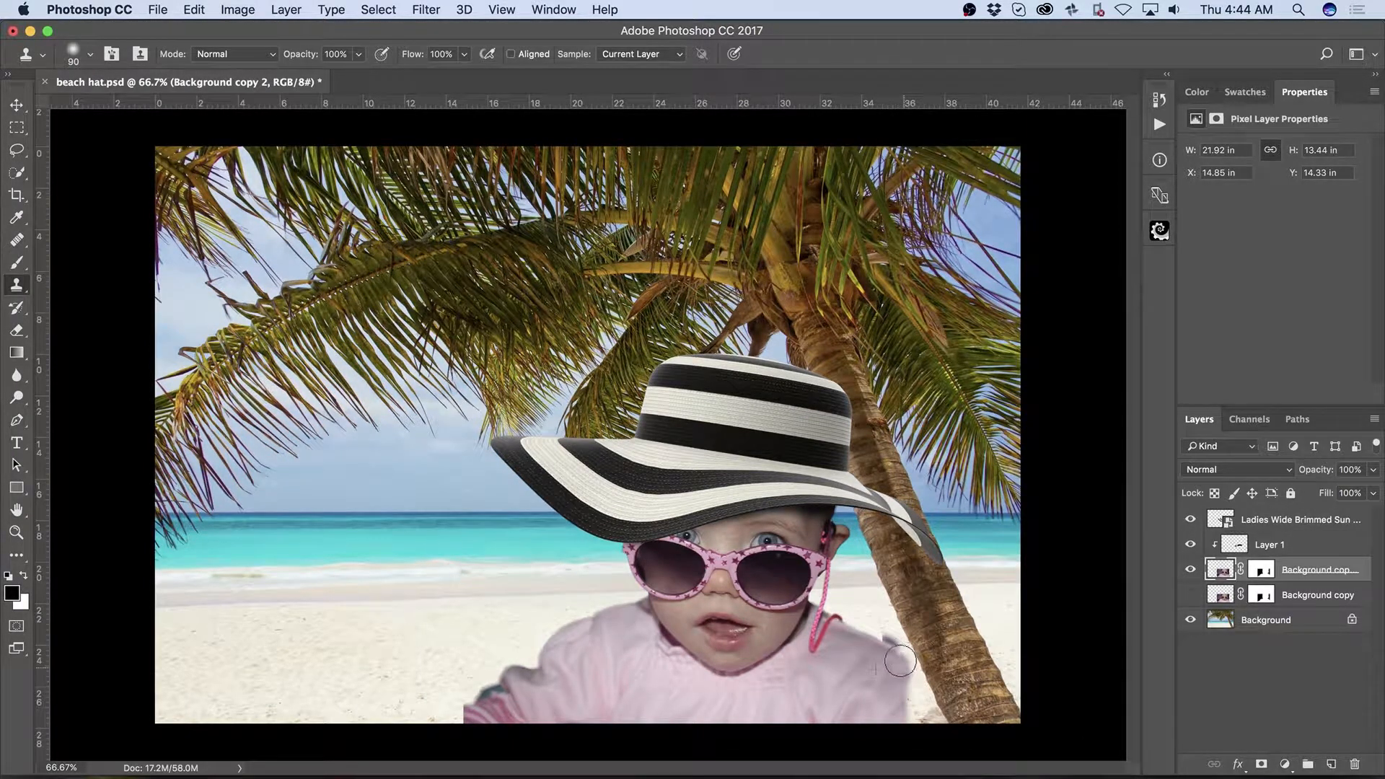
left_click_drag(891, 656, 915, 723)
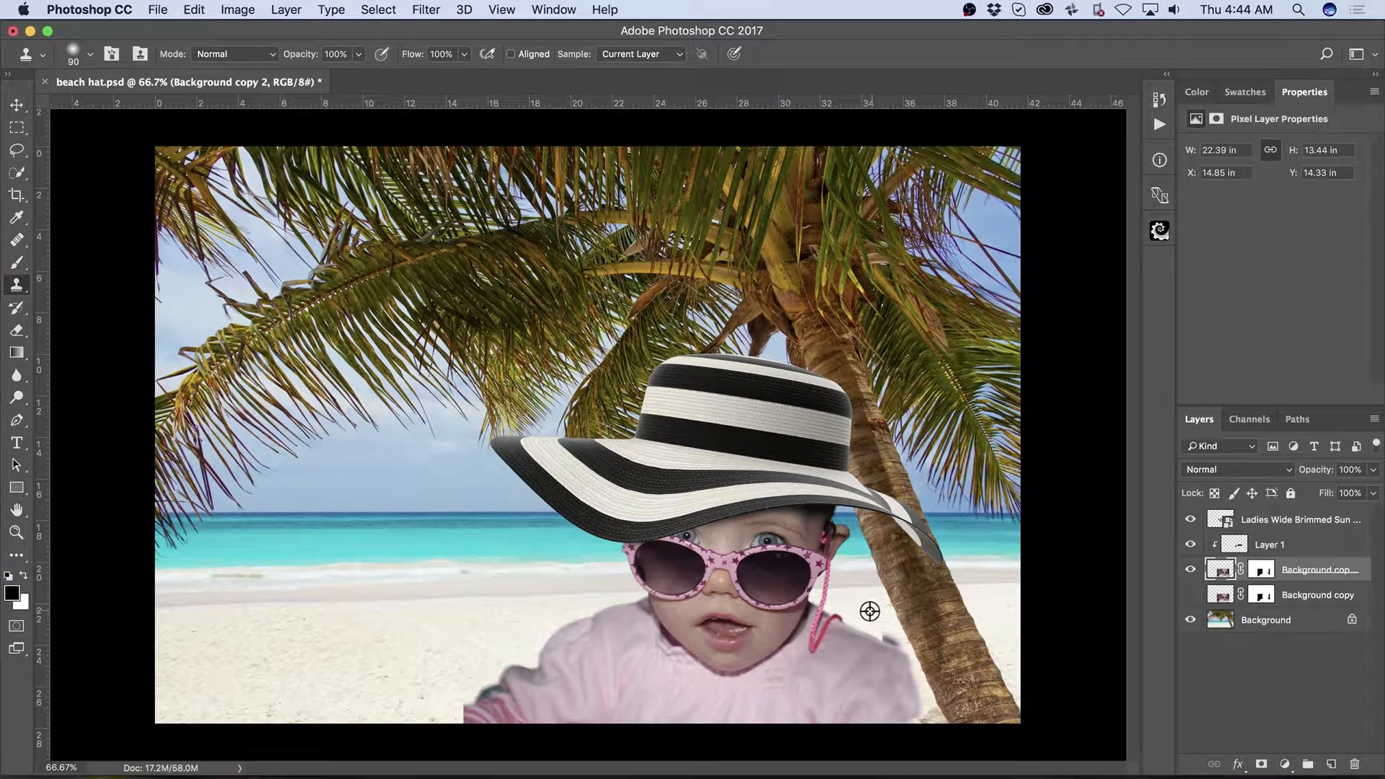
left_click(1261, 572)
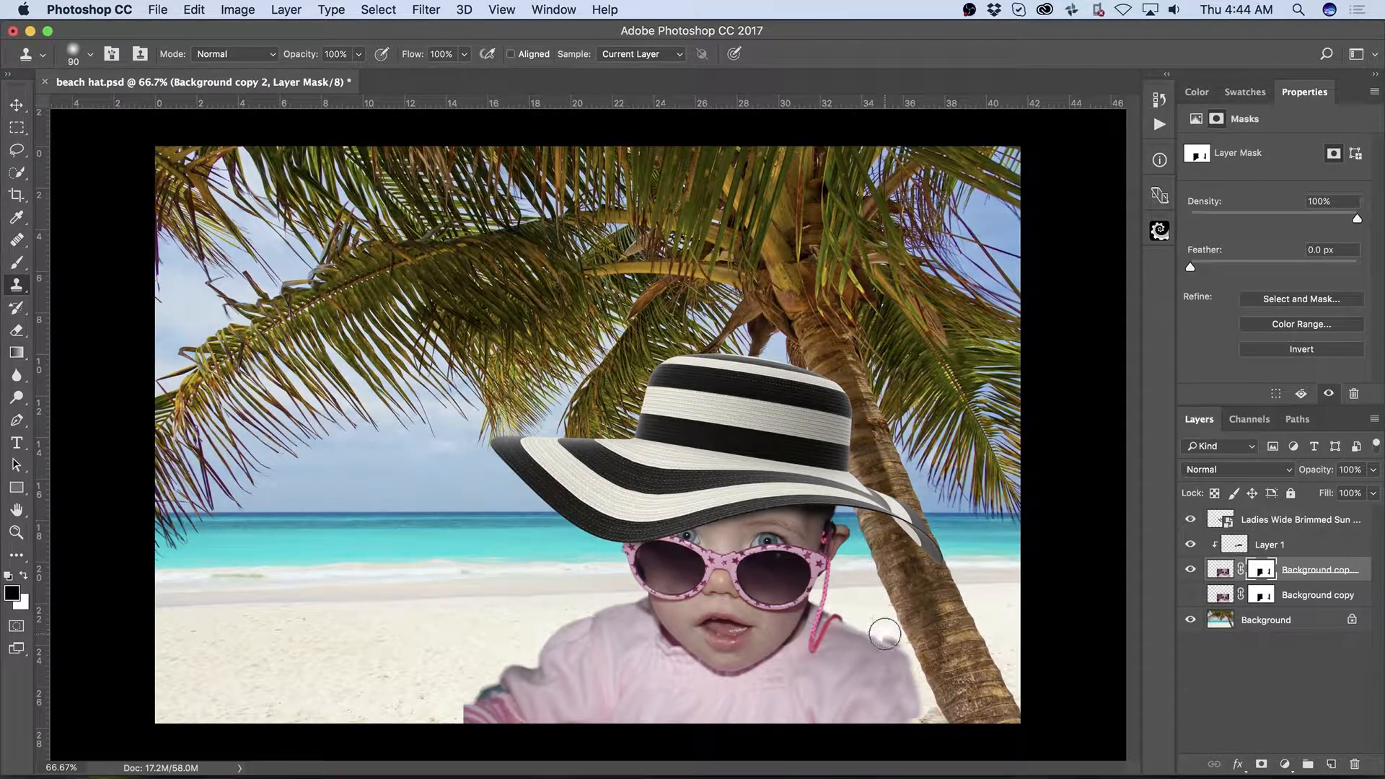
key("b")
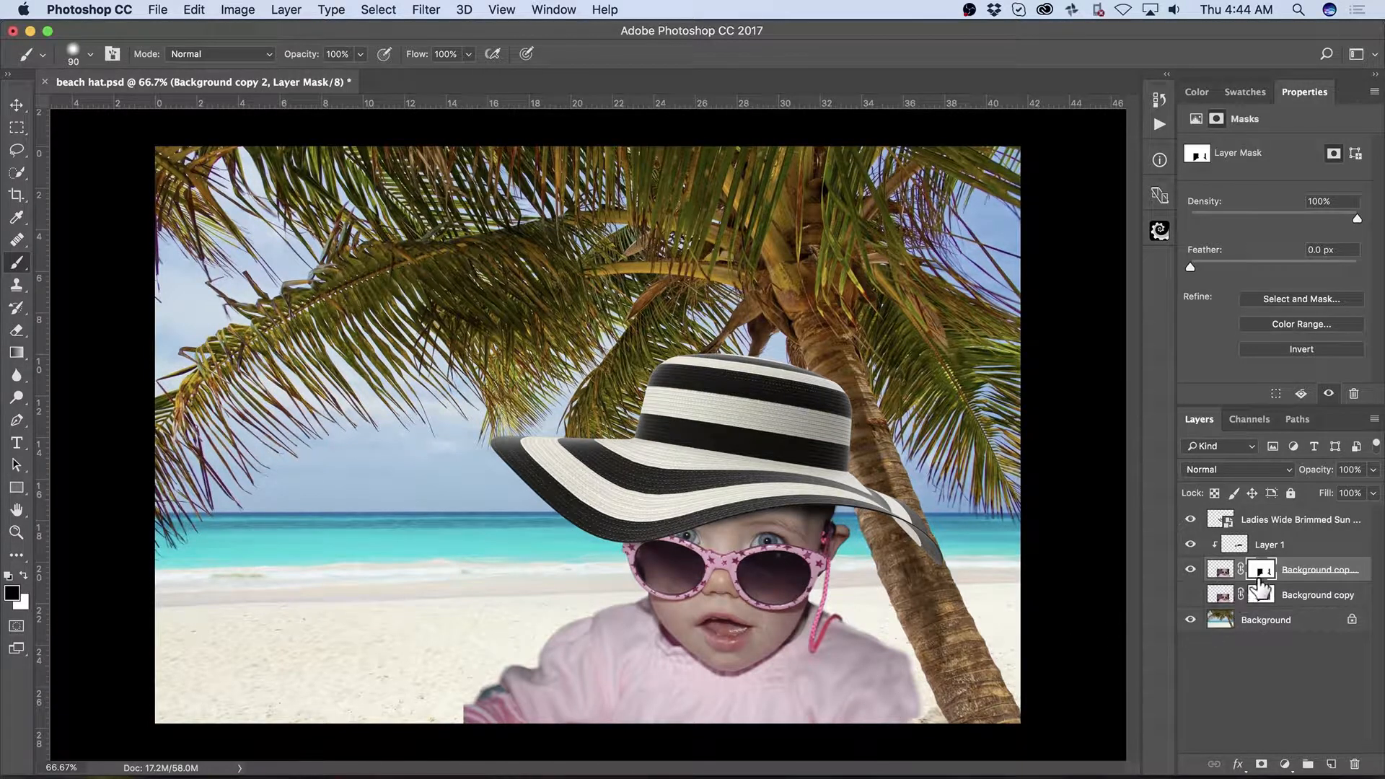
left_click(1229, 579)
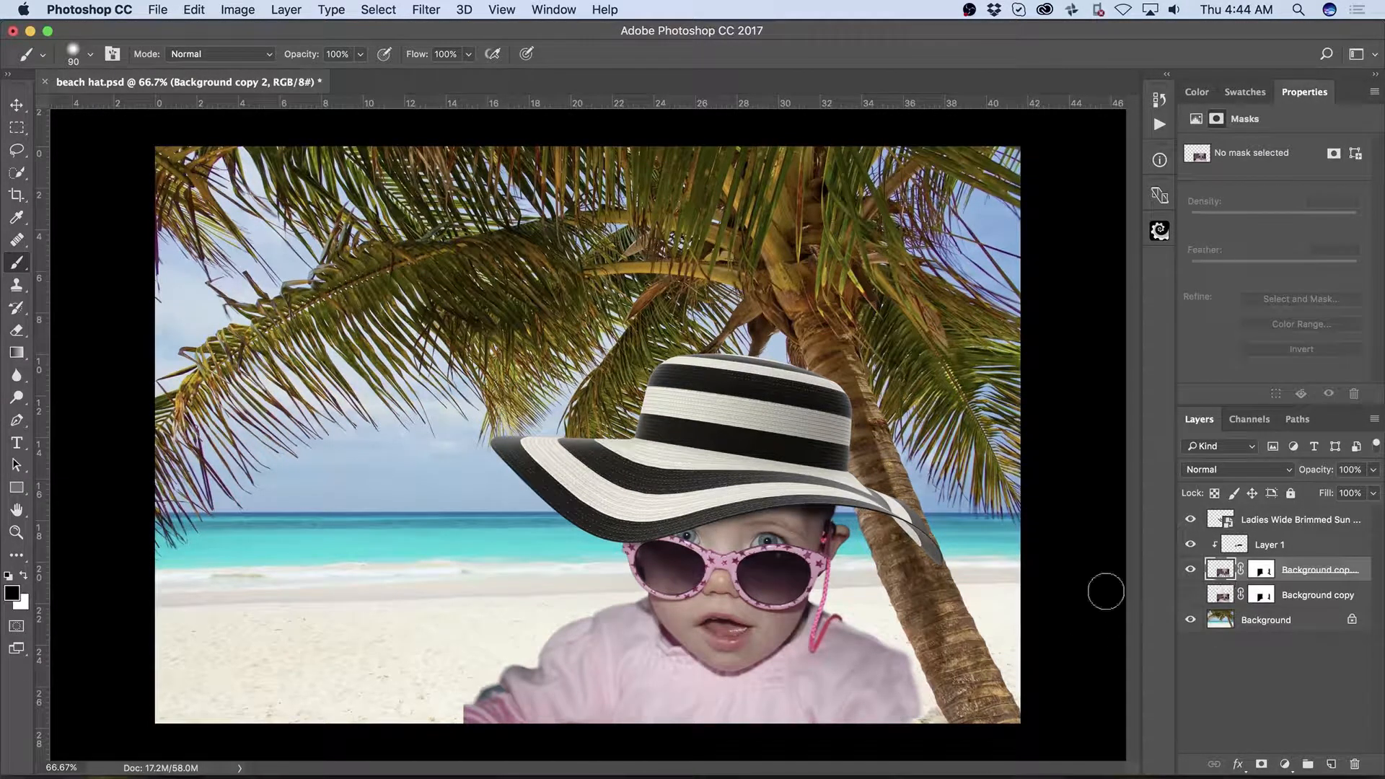
key("s")
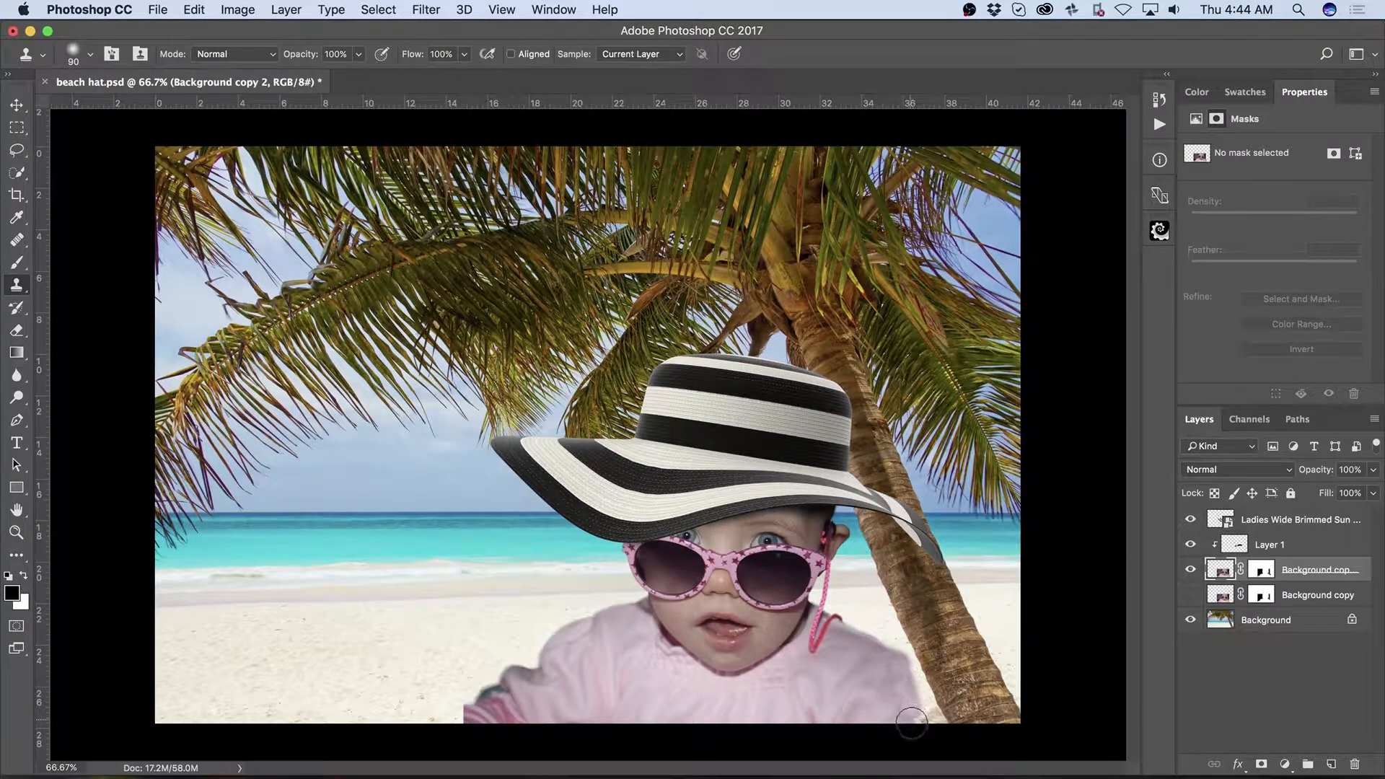
Step: Clone more pink fabric onto the sleeve beside the palm trunk and extend the cropped cuff on the opposite arm
left_click(882, 702, "alt")
mouse_move(913, 704)
left_mouse_down()
mouse_move(919, 718)
mouse_move(905, 668)
left_mouse_up()
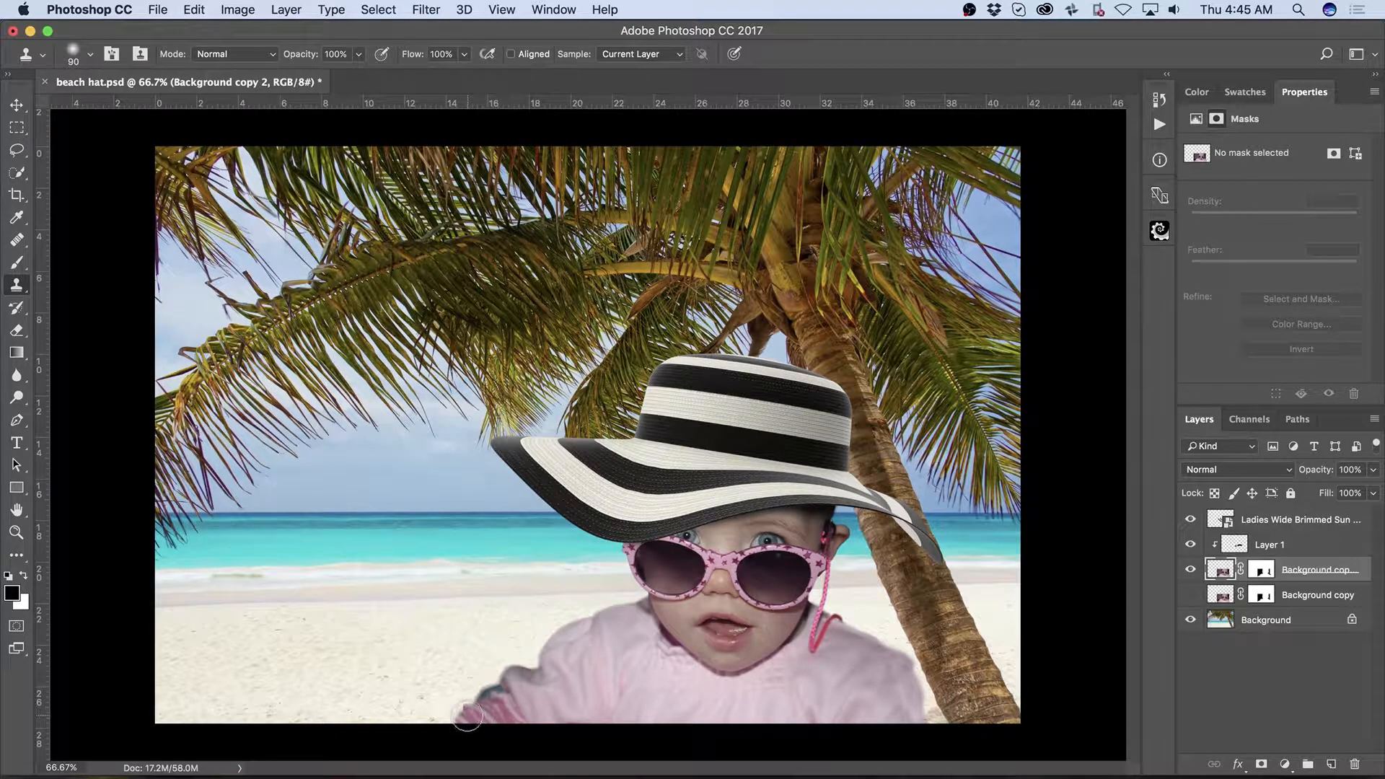
mouse_move(462, 721)
left_mouse_down()
mouse_move(626, 724)
mouse_move(577, 713)
left_mouse_up()
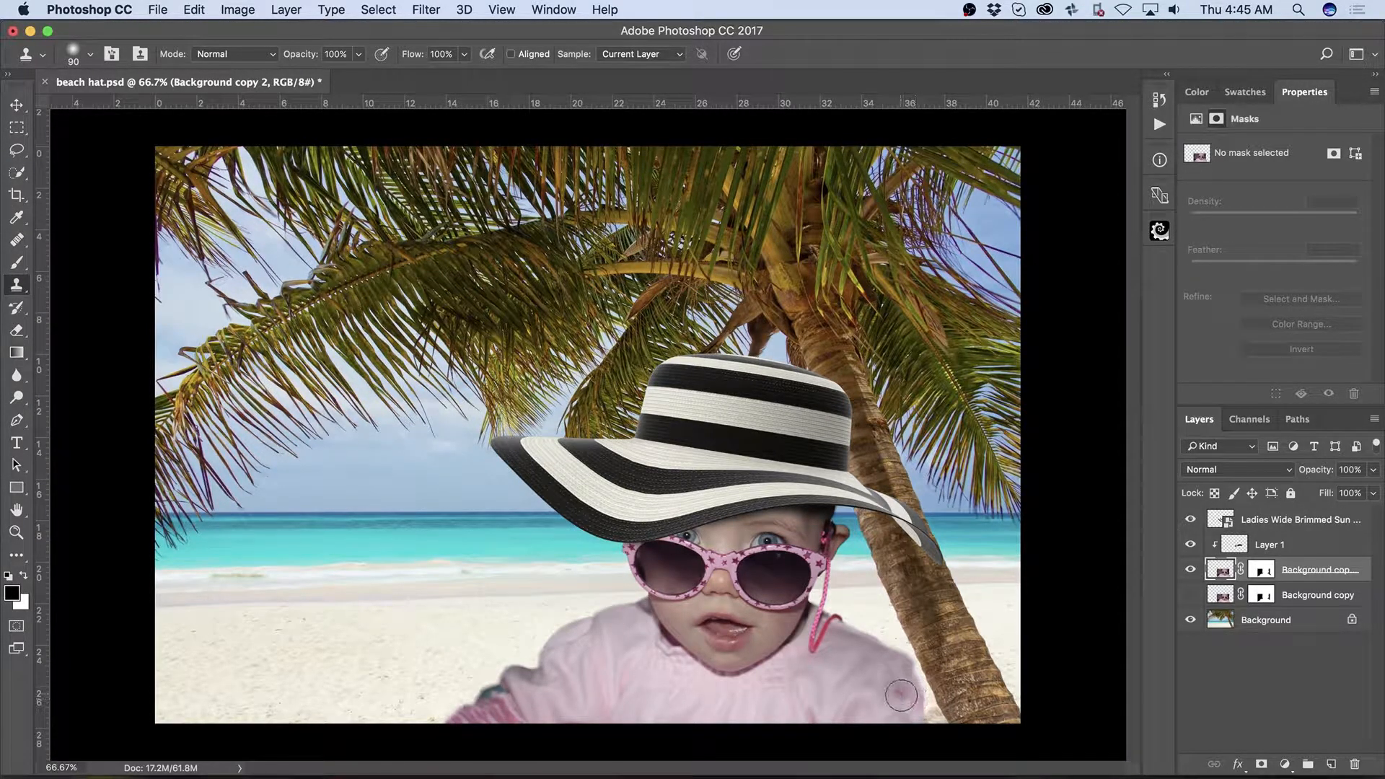
Step: Paint soft black shading at 20% opacity on the shadow layer along the sleeve beside the palm trunk
left_click(1238, 554)
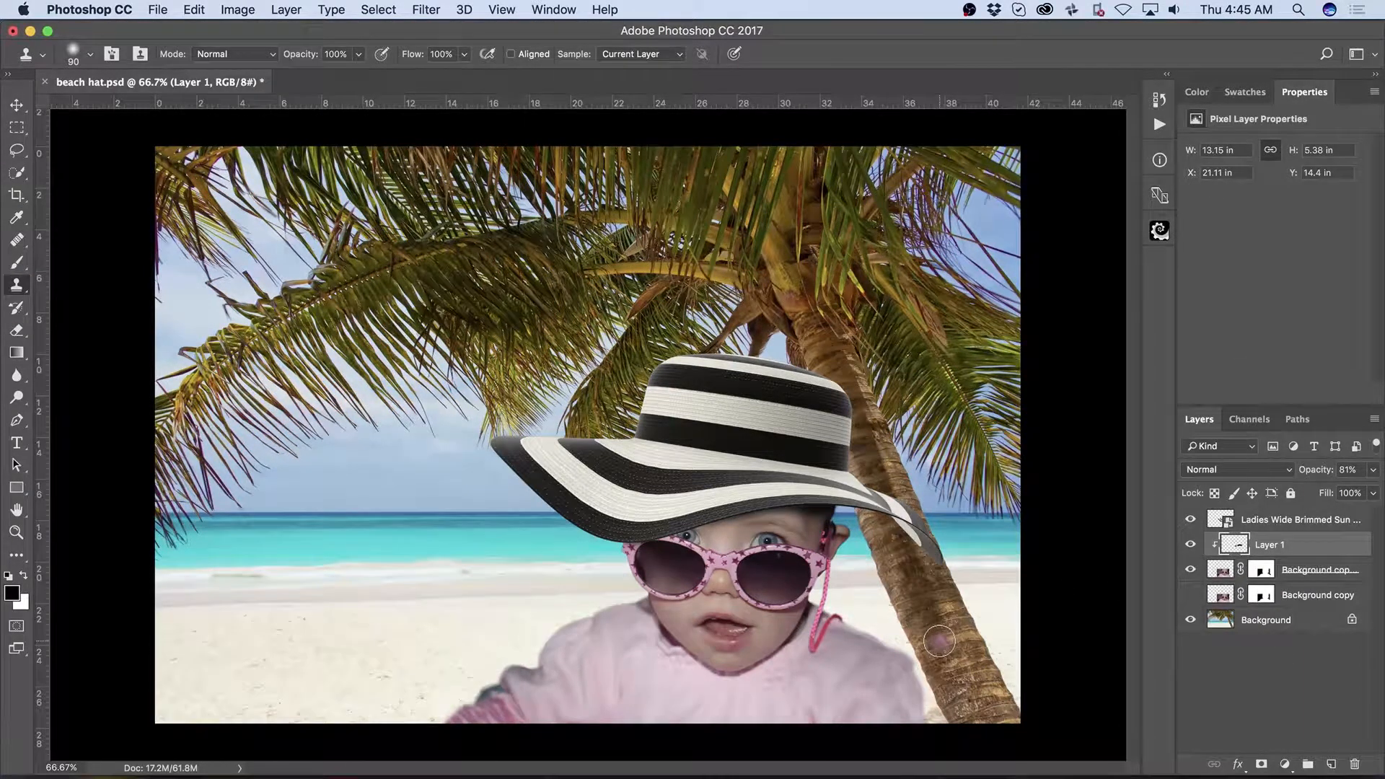
key("b")
key("2")
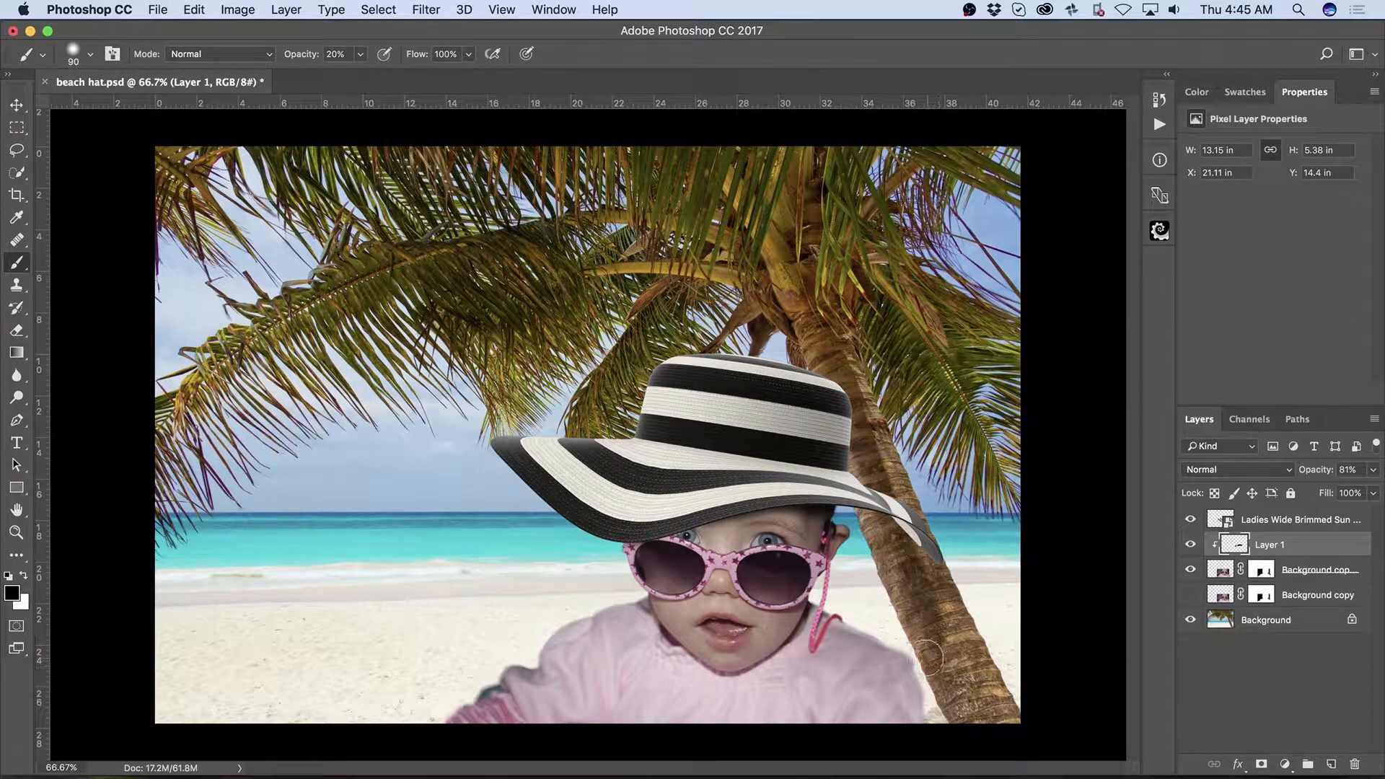
left_click(906, 651)
left_click_drag(916, 679, 924, 689)
left_click_drag(939, 736, 934, 727)
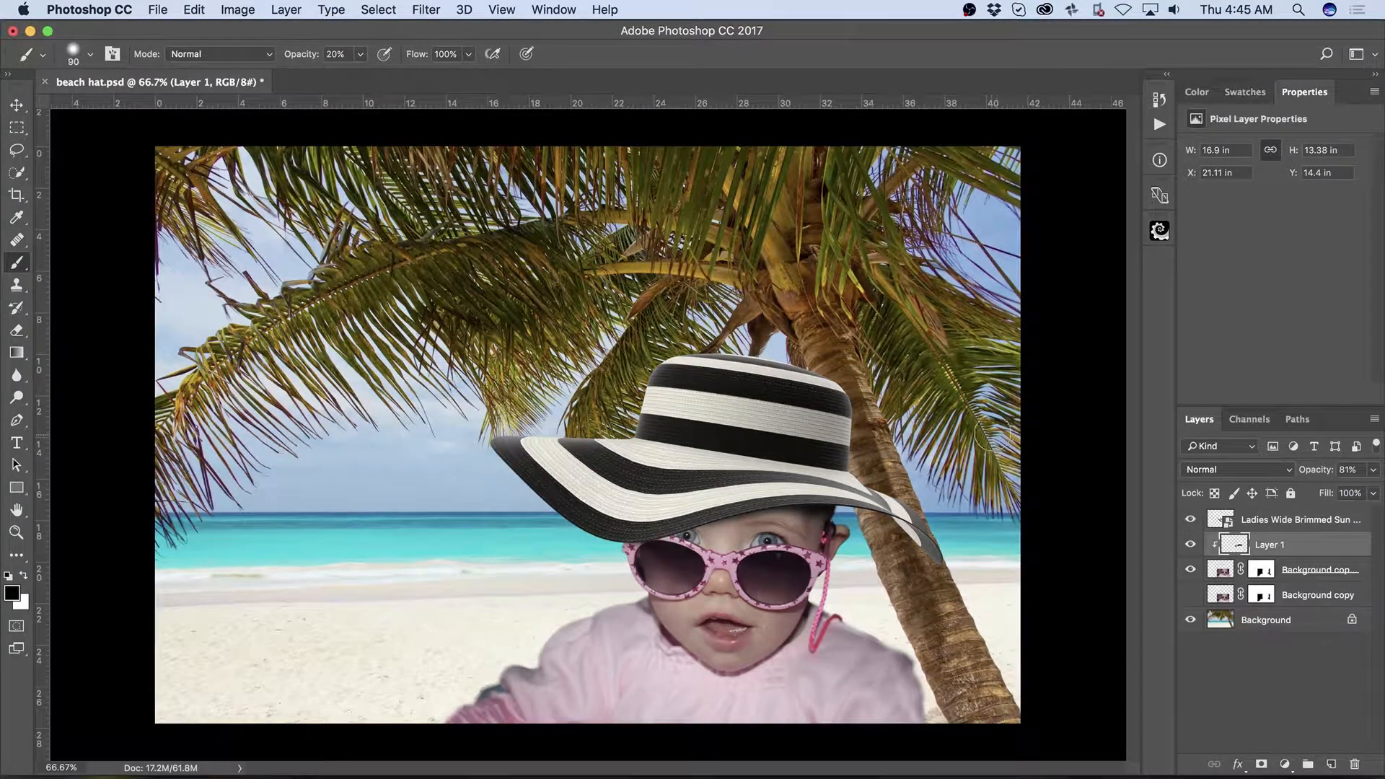
Step: Group the hat, shadow and both baby layers and flip the group horizontally
left_click(1296, 518)
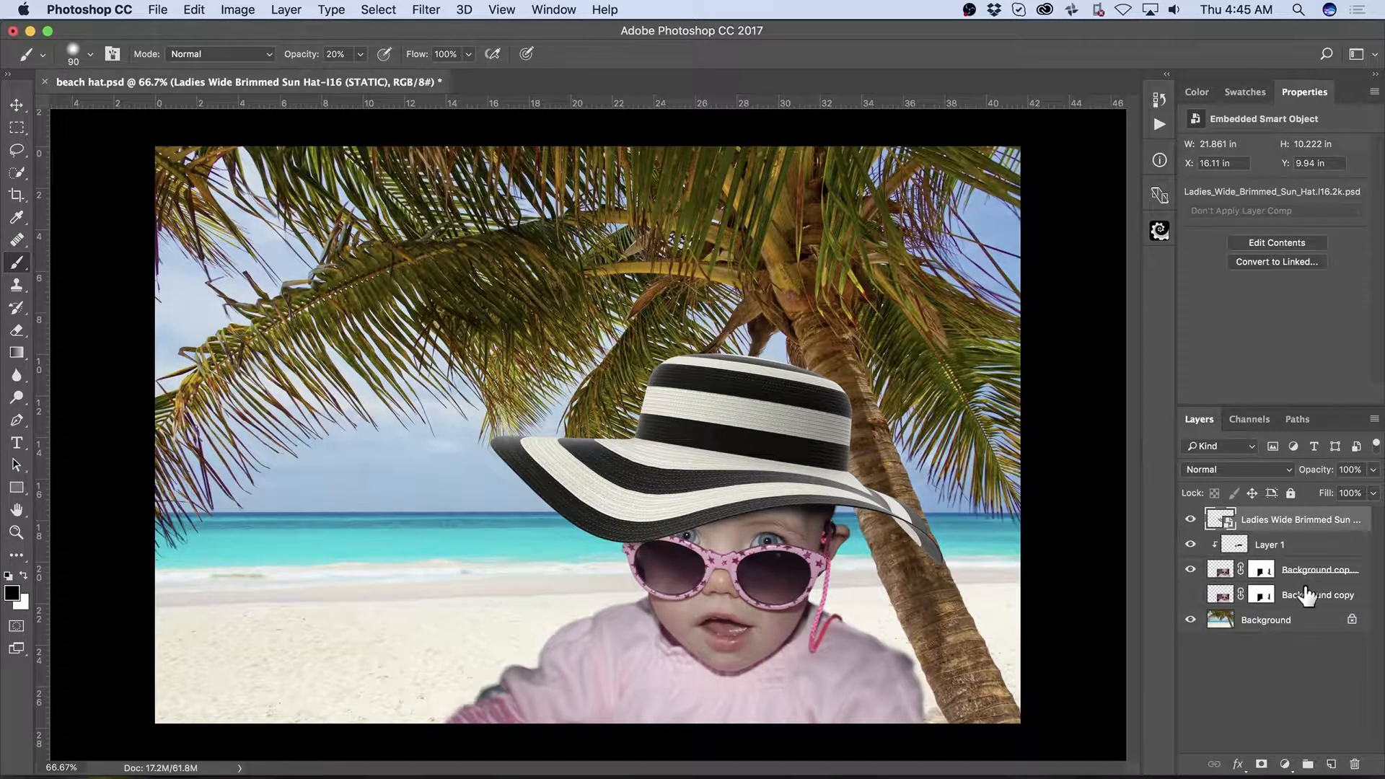
left_click(1307, 596, "shift")
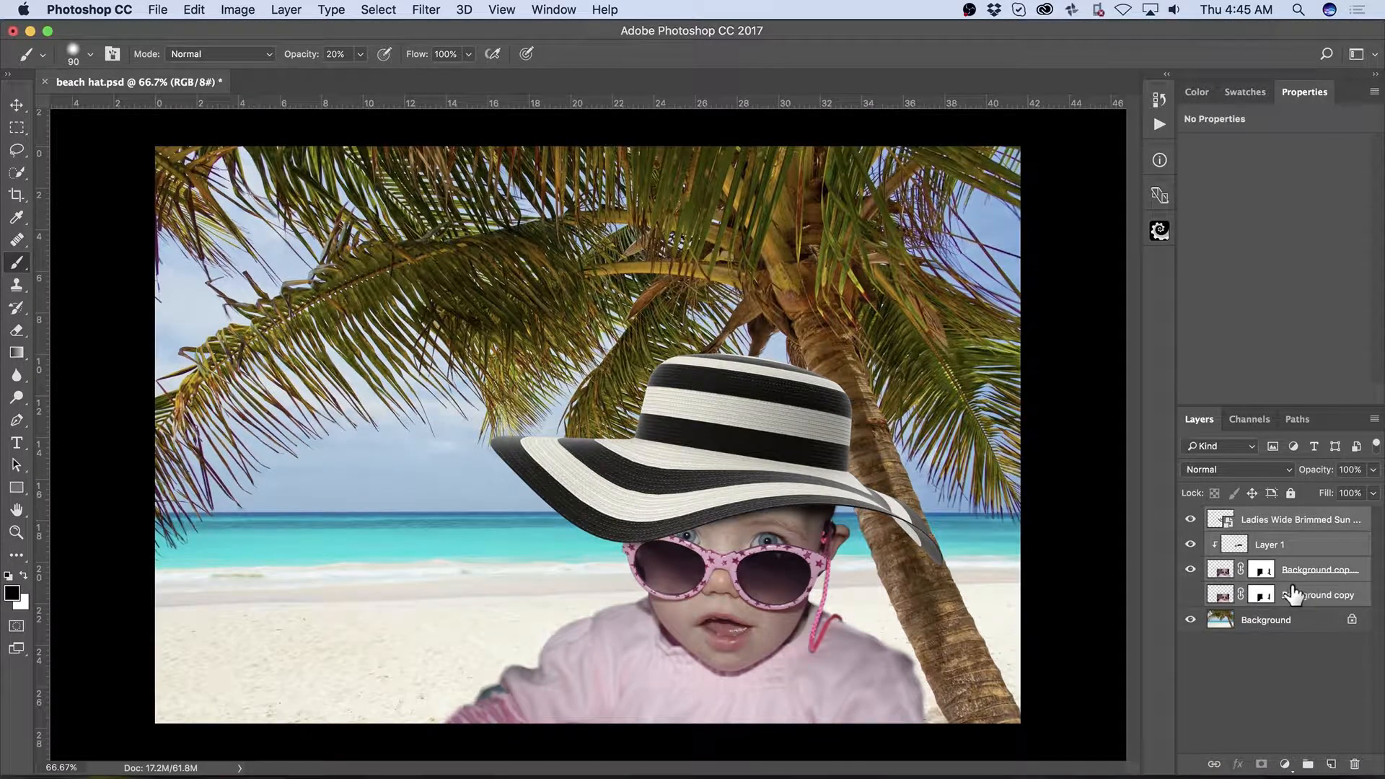
key("super+g")
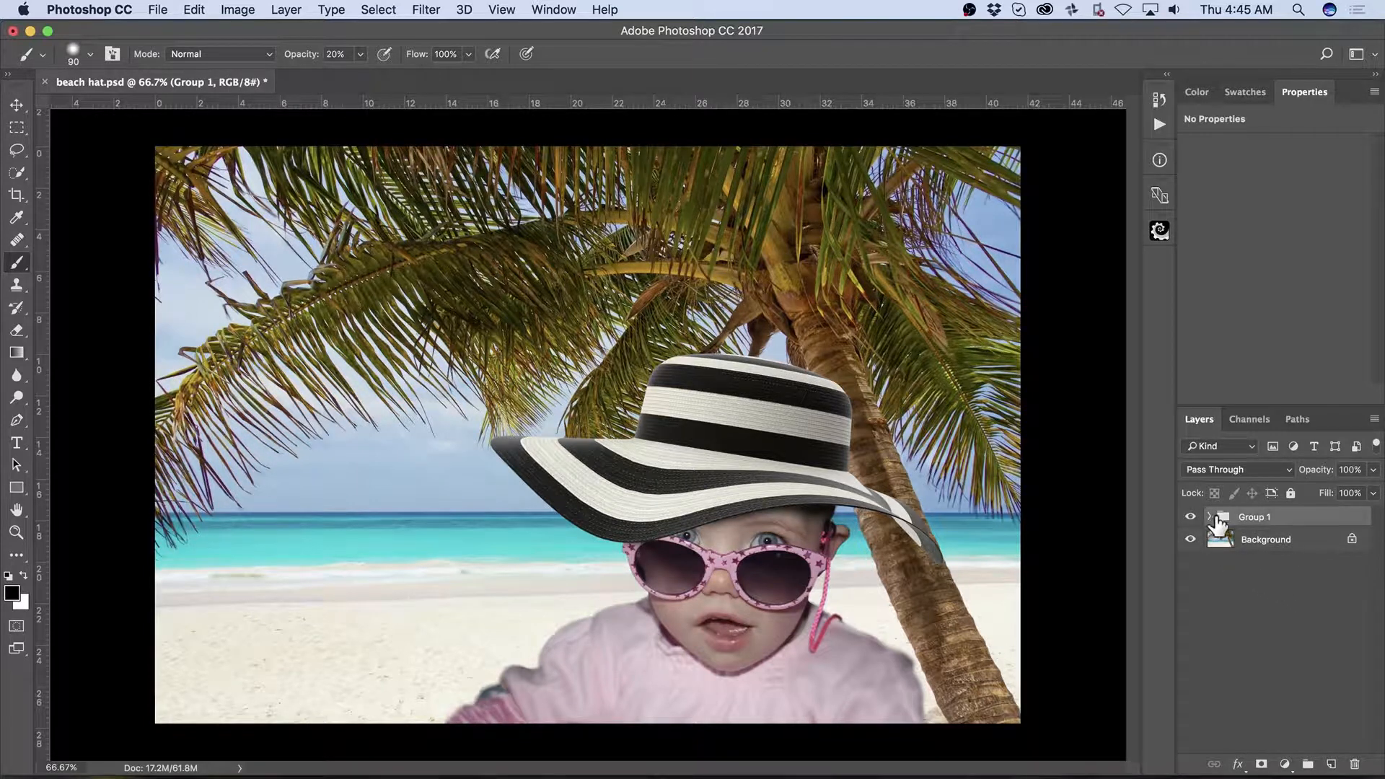
key("super+t")
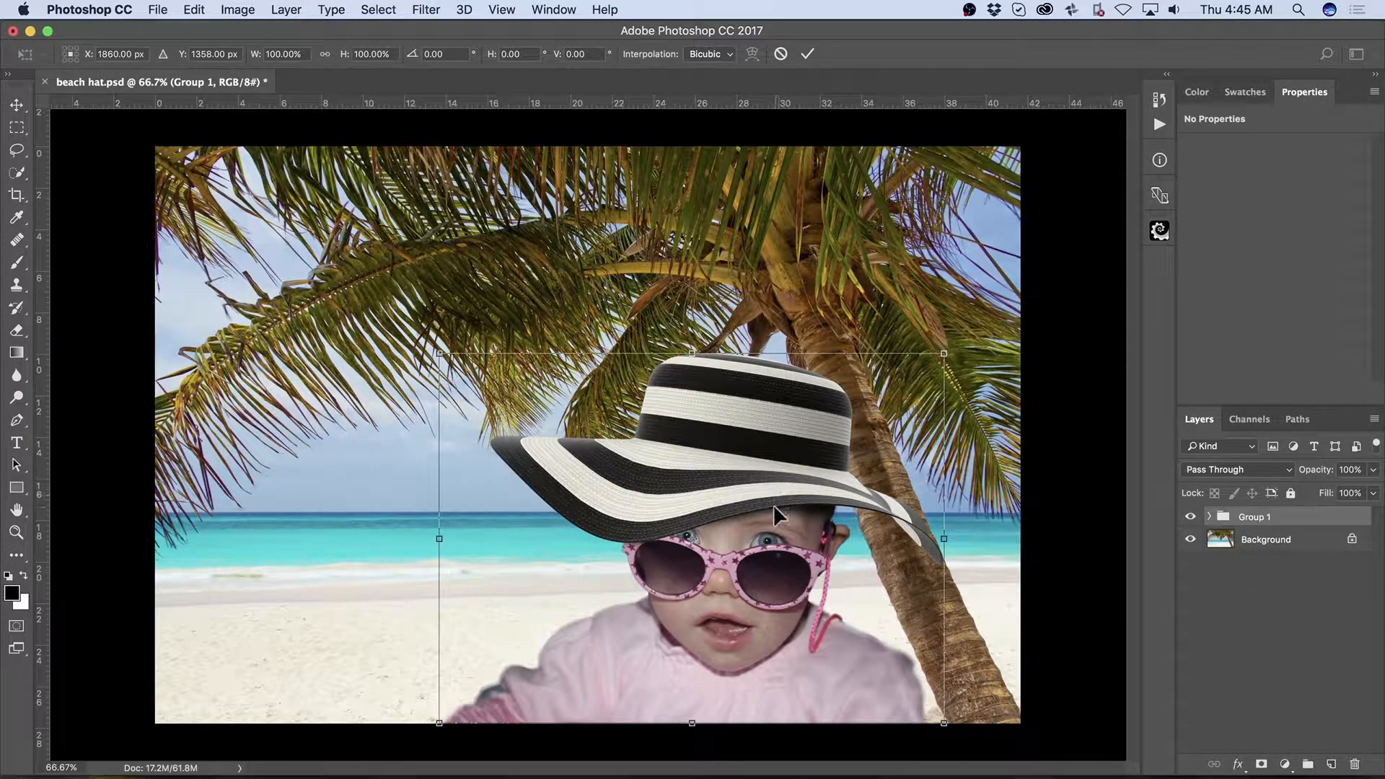
right_click(780, 562)
left_click(873, 745)
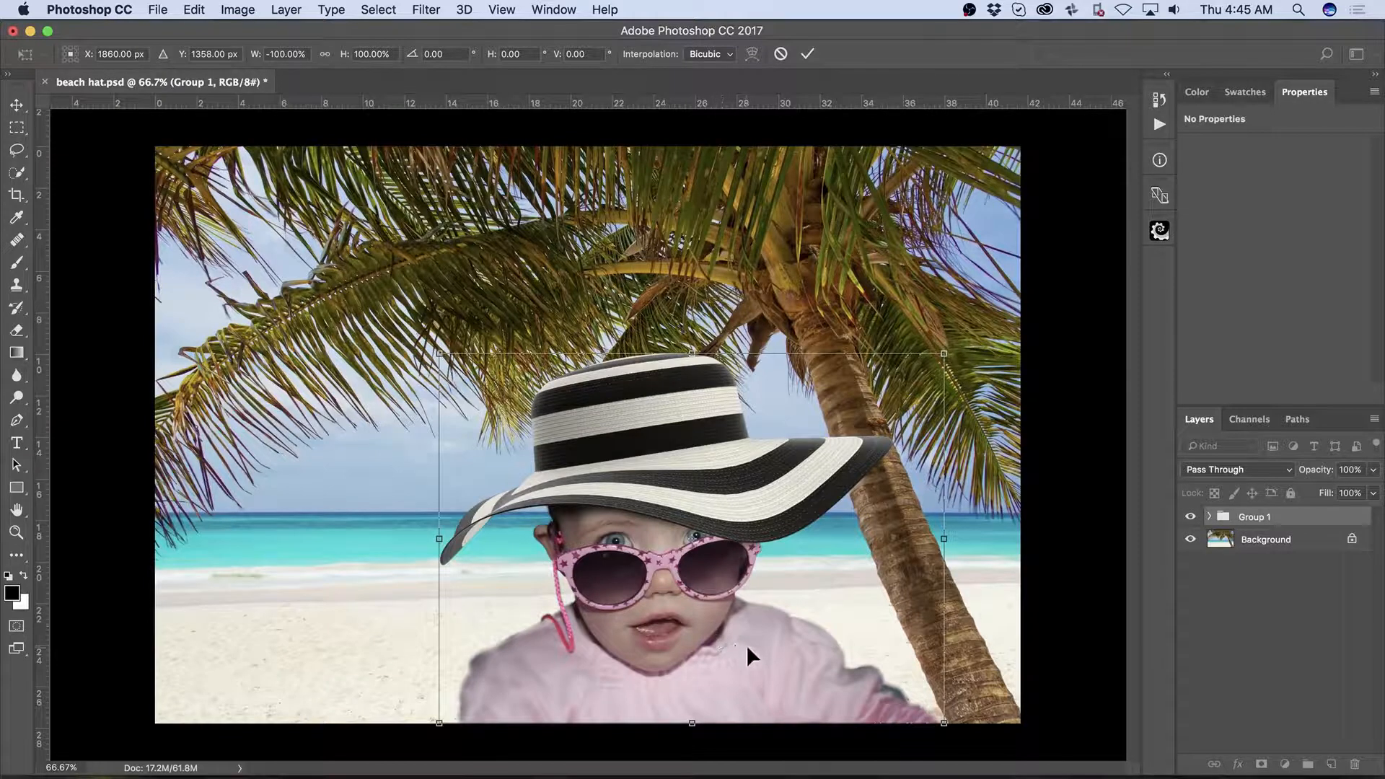
Step: Move the flipped group away from the palm trunk to the opposite side of the beach and enlarge it to about 114%
left_click_drag(747, 648, 554, 652)
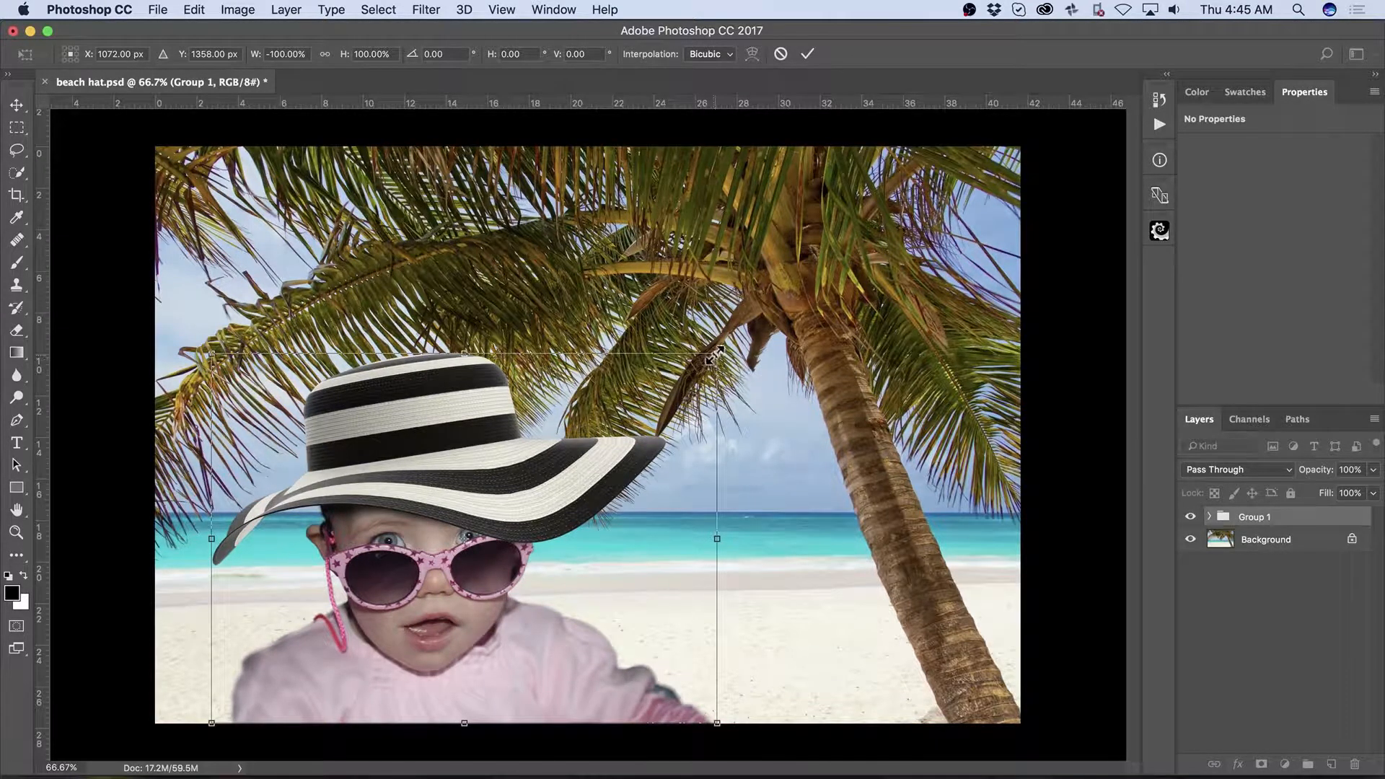
left_click_drag(716, 354, 787, 300)
left_click_drag(587, 641, 576, 642)
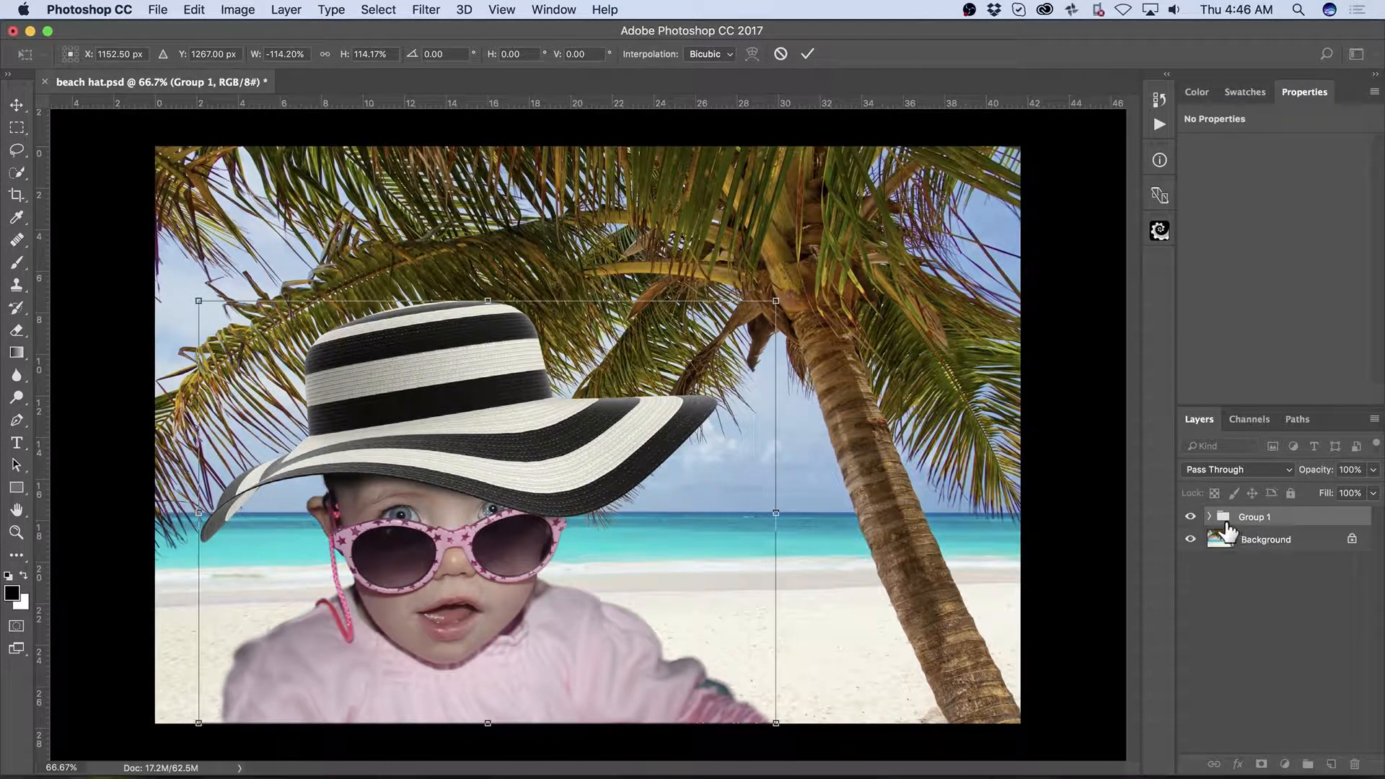
key("Return")
left_click(1191, 516)
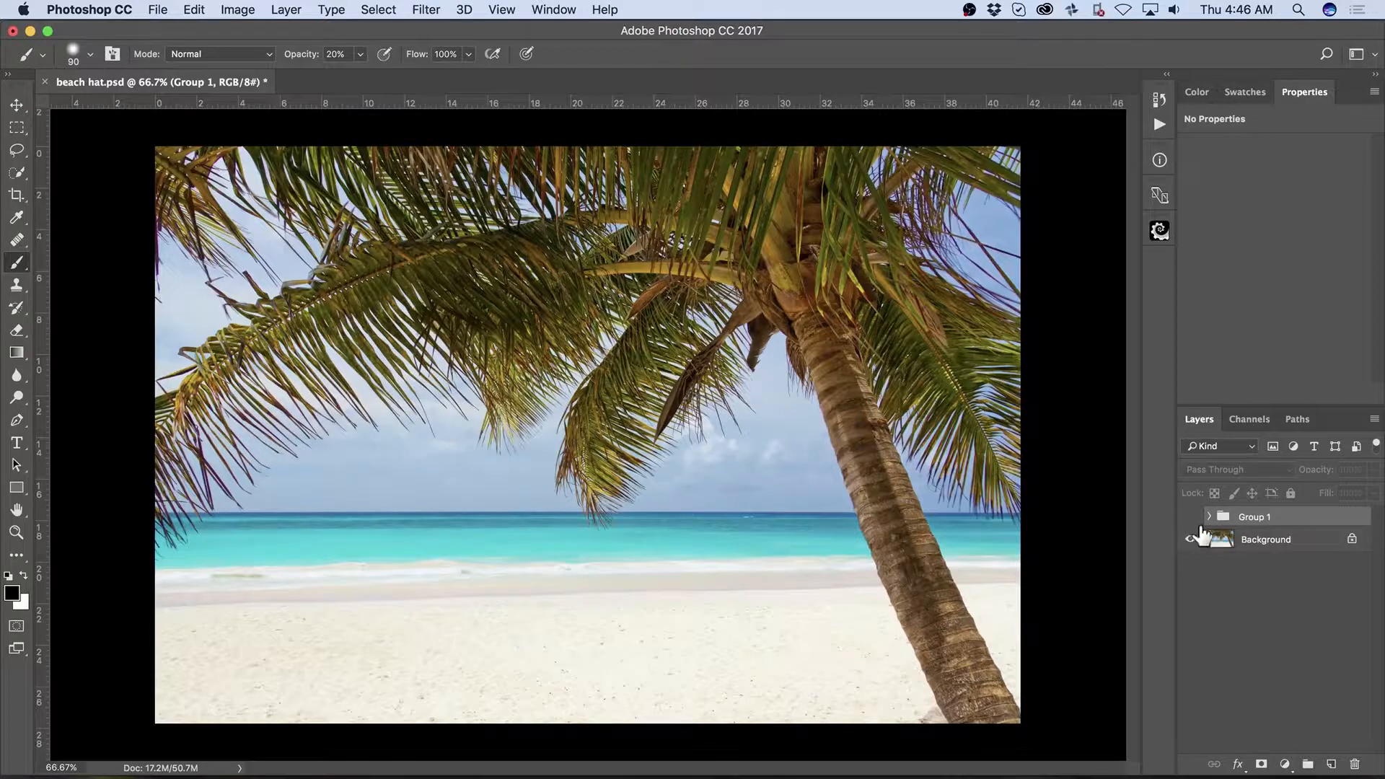
left_click(1192, 516)
Step: Rotate the hat and its shadow layer together by -4.68° and shift them slightly to fit the baby's head
left_click(1209, 516)
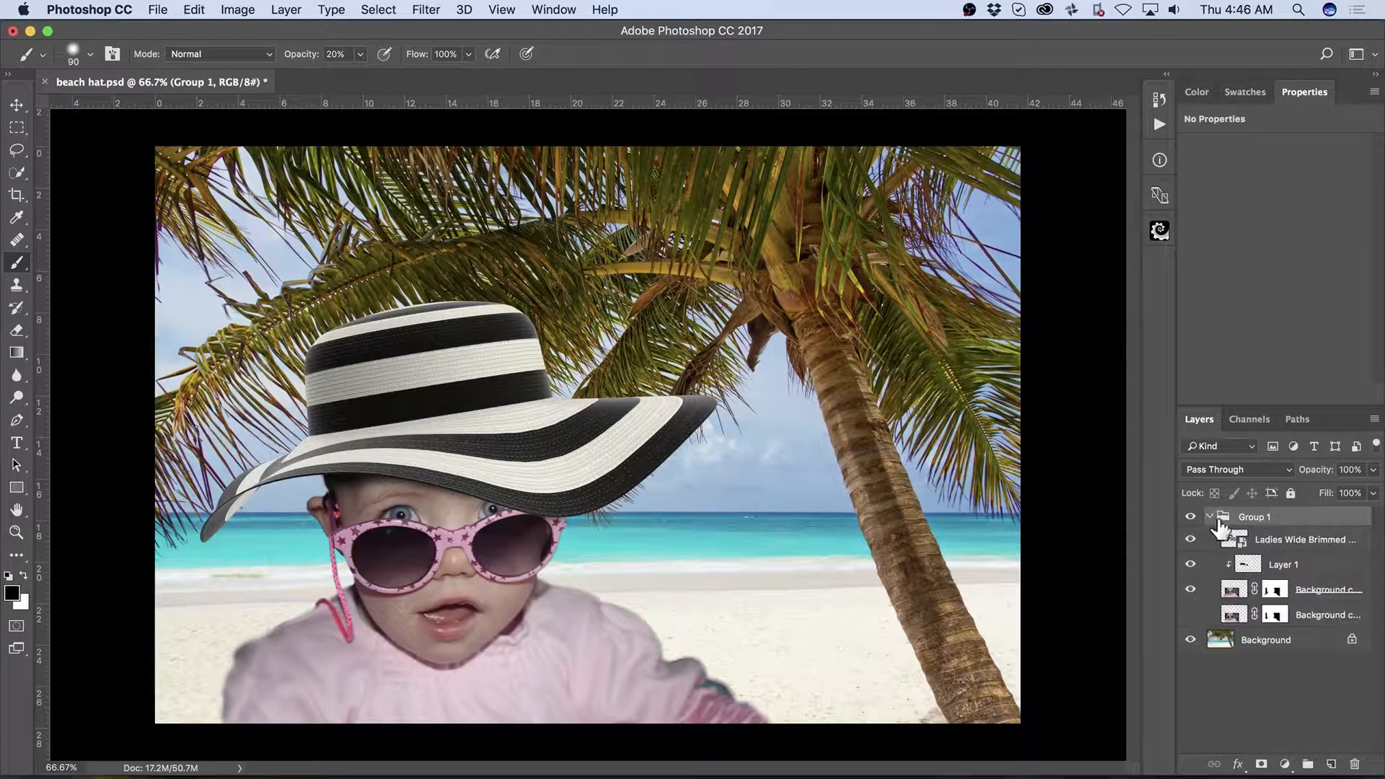
left_click(1317, 541)
left_click(1323, 567, "shift")
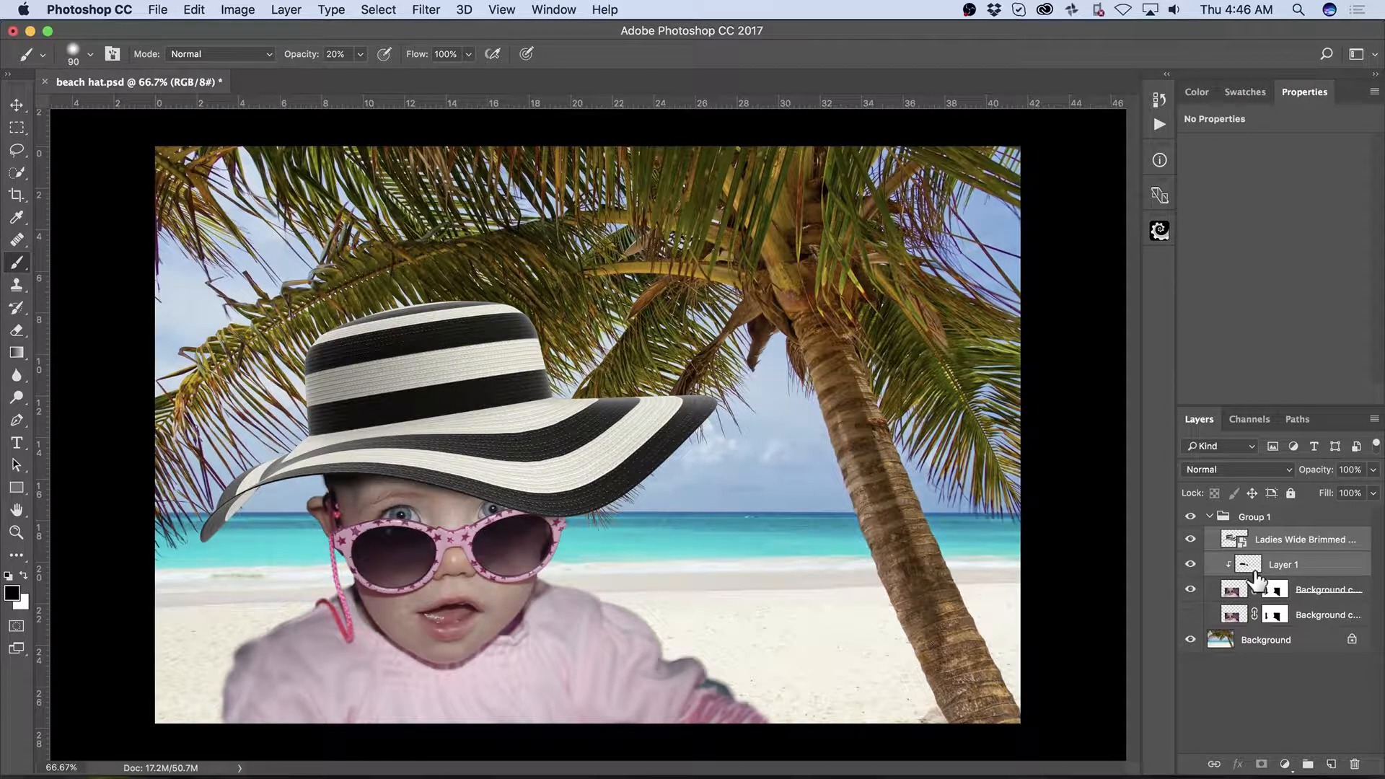
key("super+t")
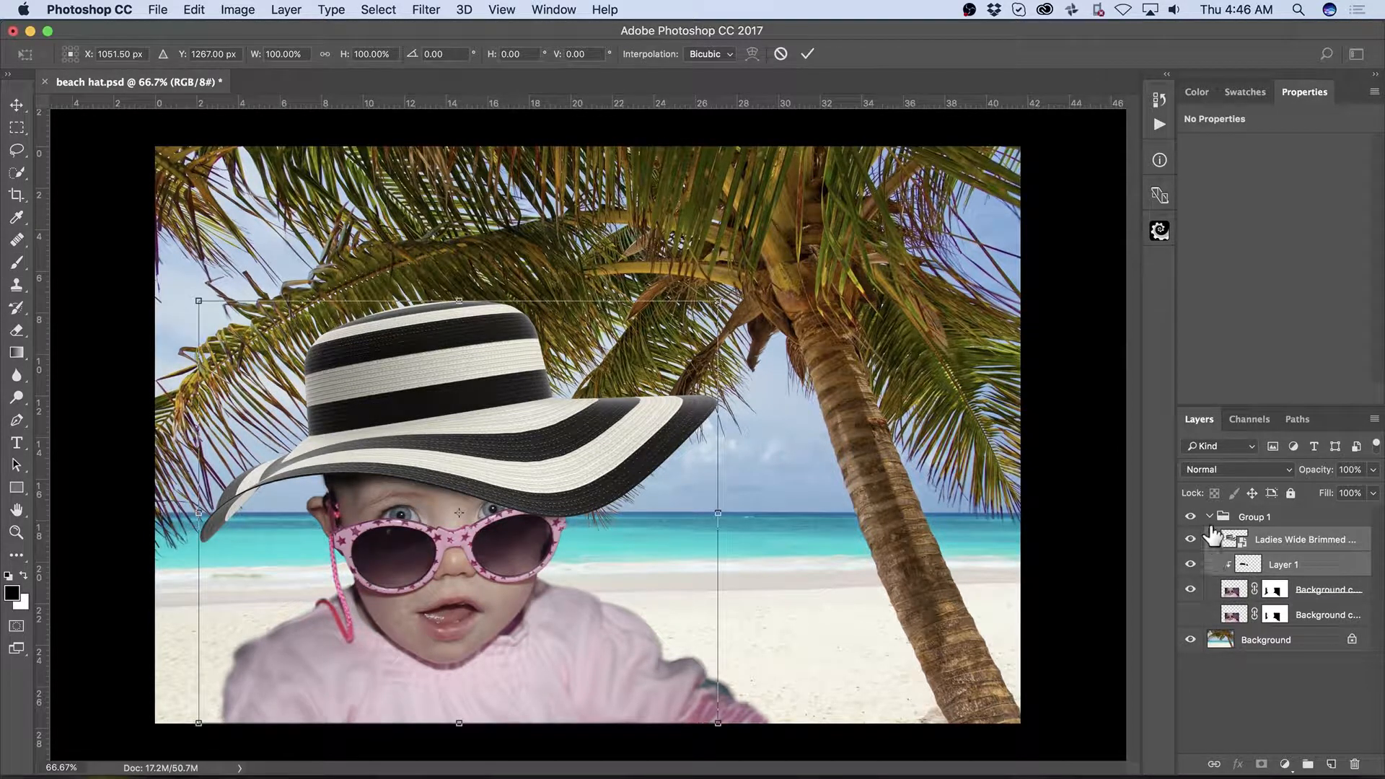
left_click_drag(776, 451, 775, 421)
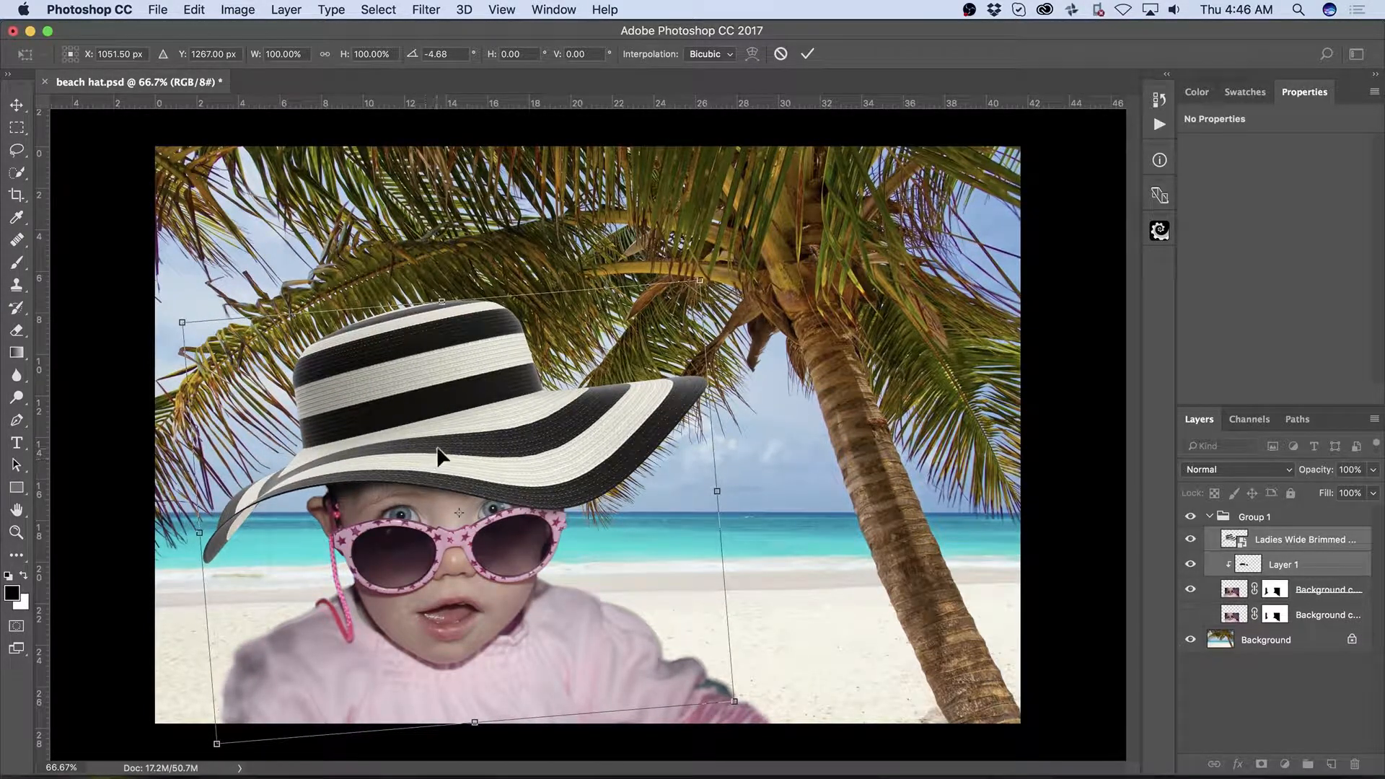
left_click_drag(441, 456, 456, 457)
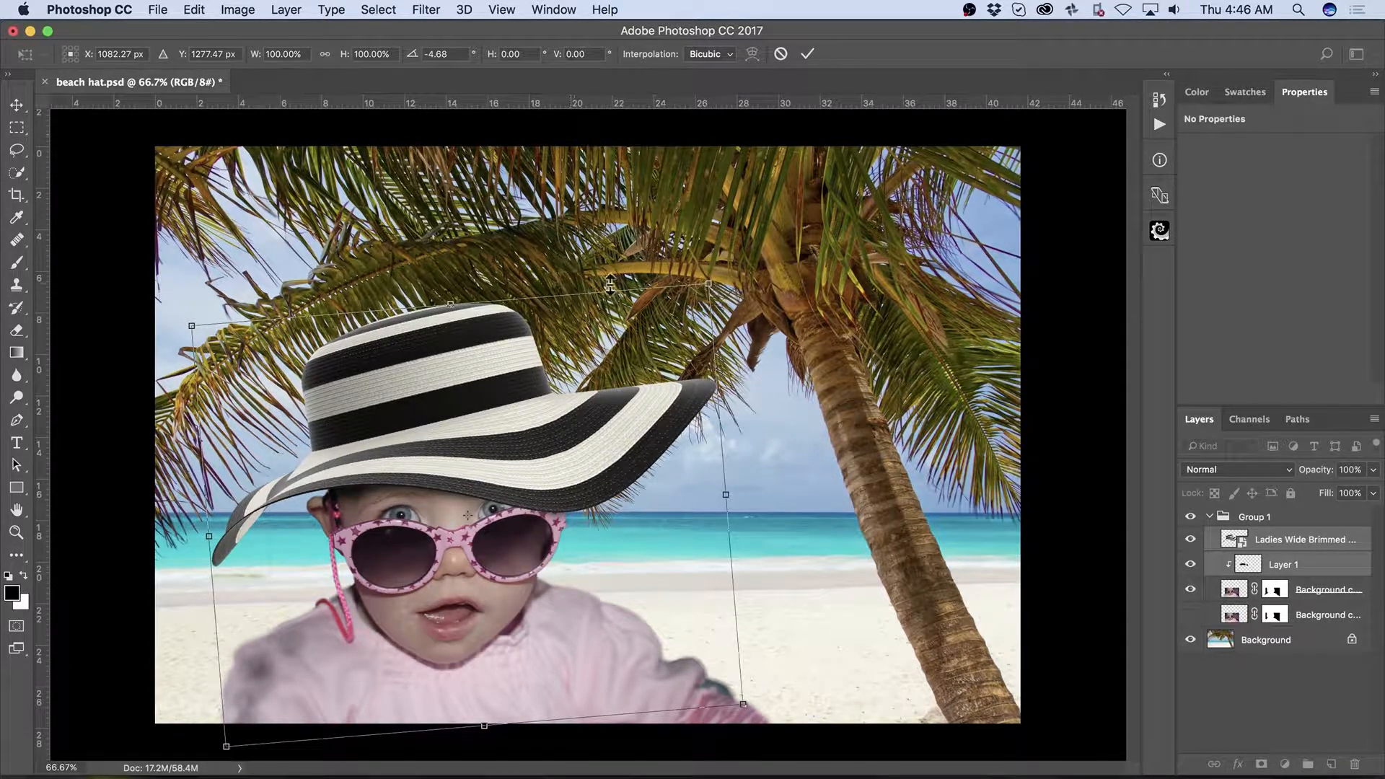
key("Return")
Step: Lighten the dark shading on the baby's ear-side sleeve by erasing the shadow layer with a soft 200 px Eraser at 20% opacity
key("b")
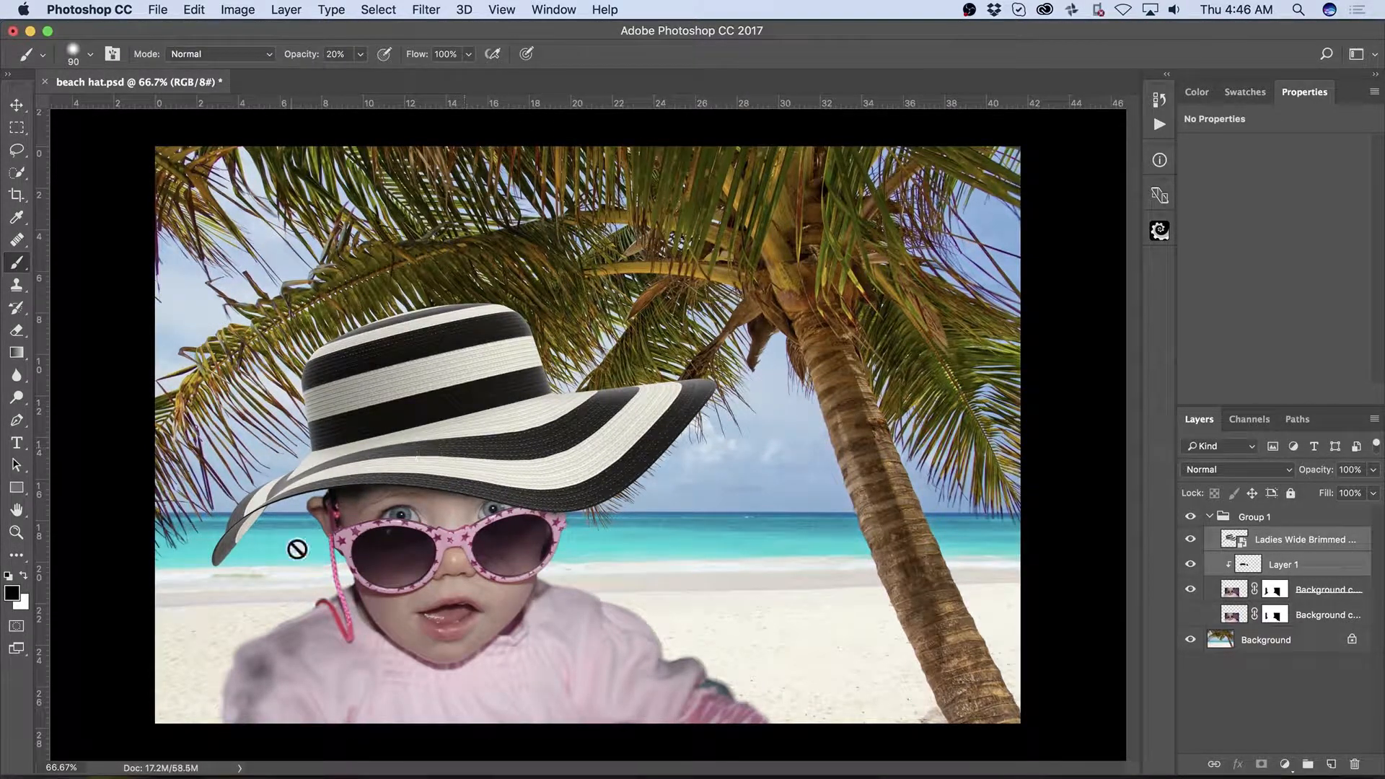
left_click(1252, 570)
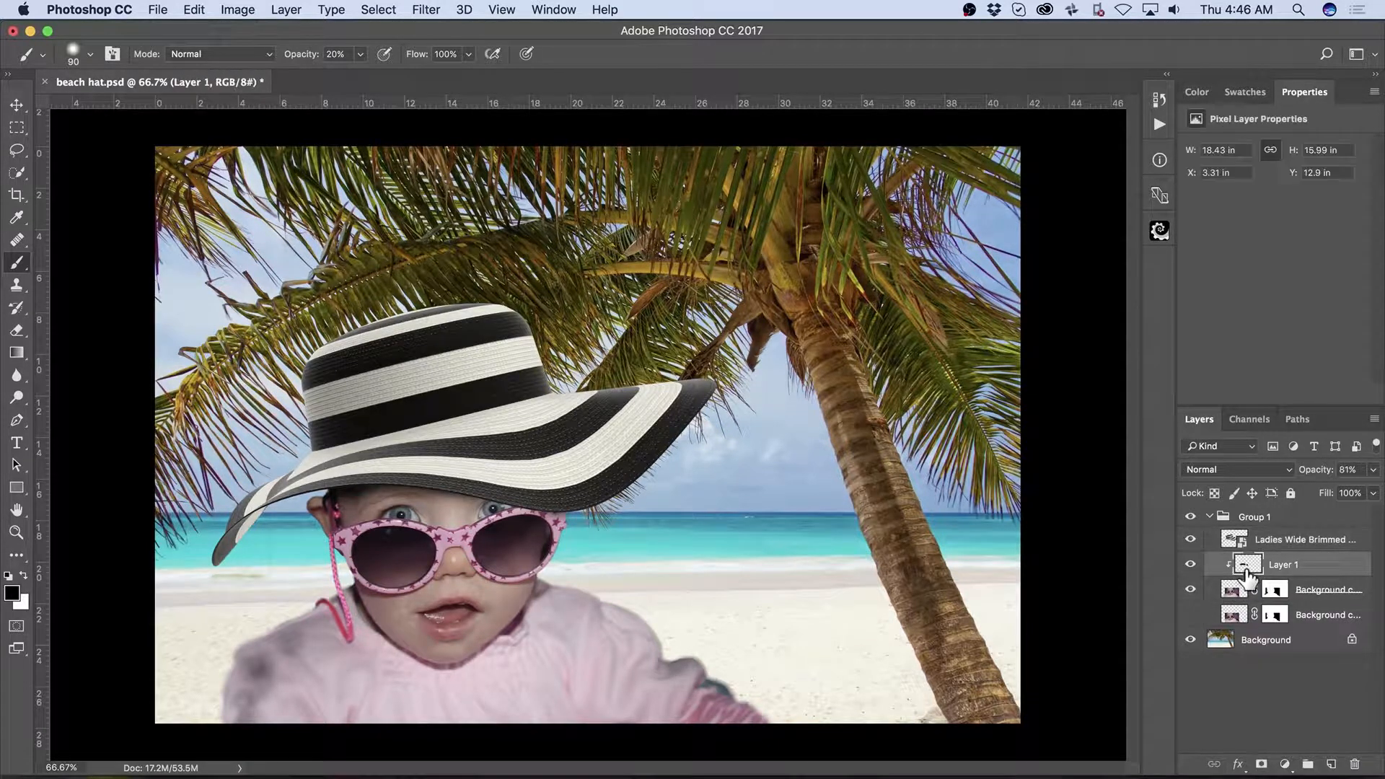
key("e")
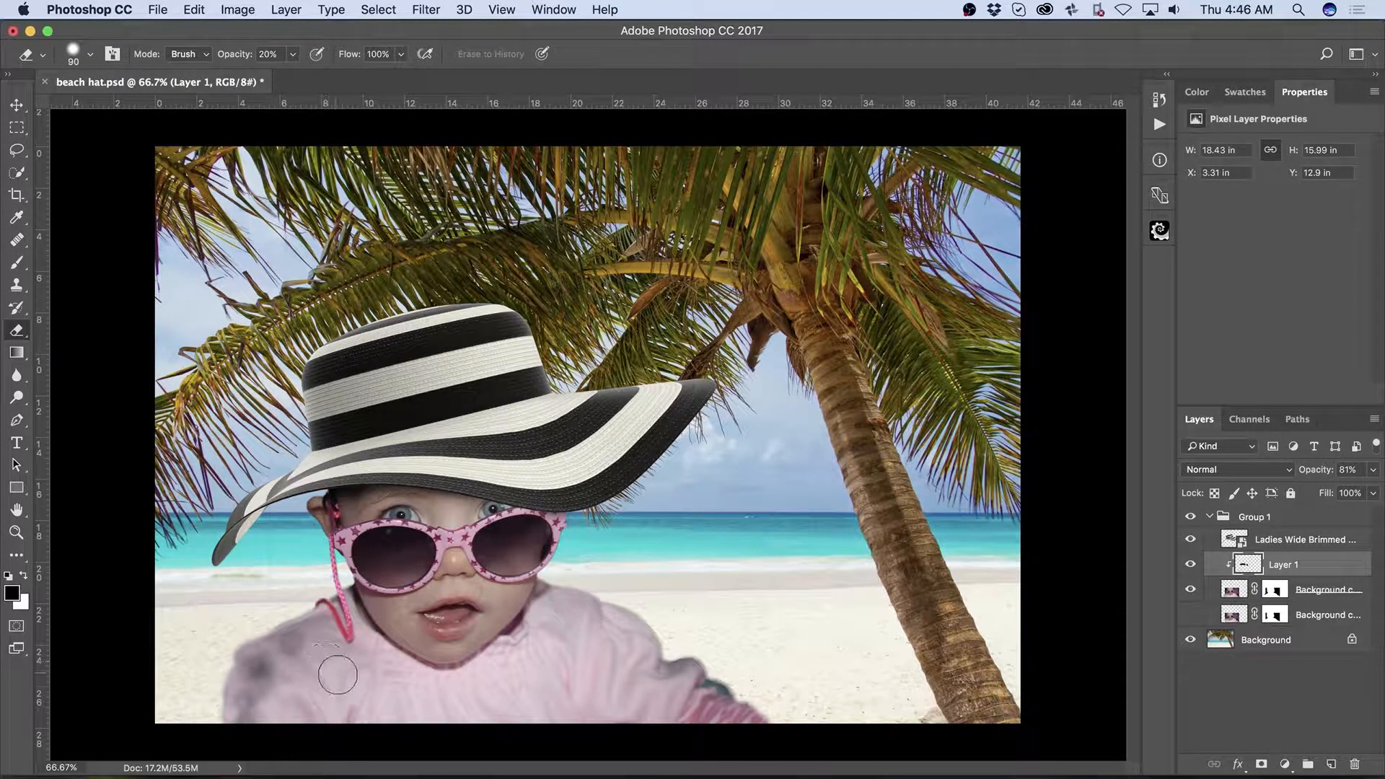
key("bracketright")
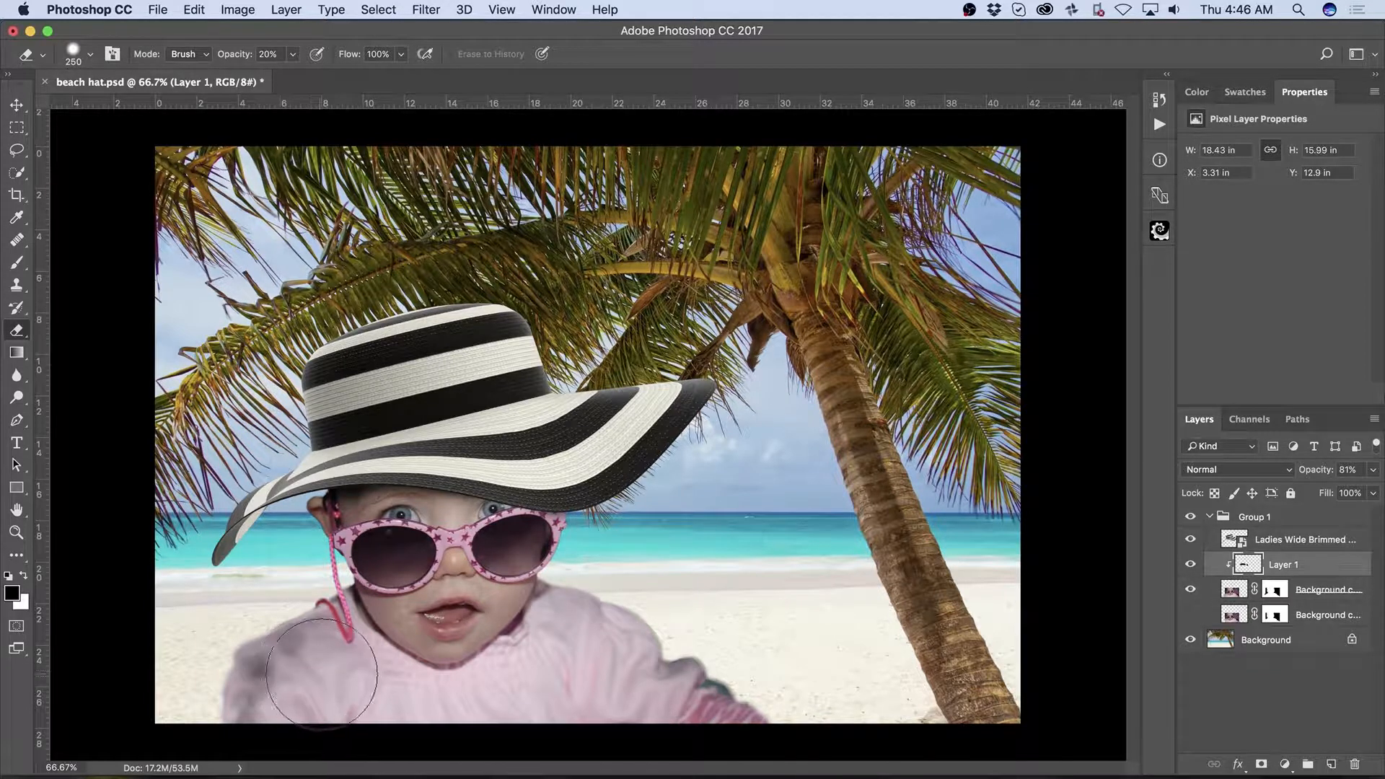
mouse_move(291, 669)
left_mouse_down()
mouse_move(264, 706)
mouse_move(287, 702)
mouse_move(284, 671)
left_mouse_up()
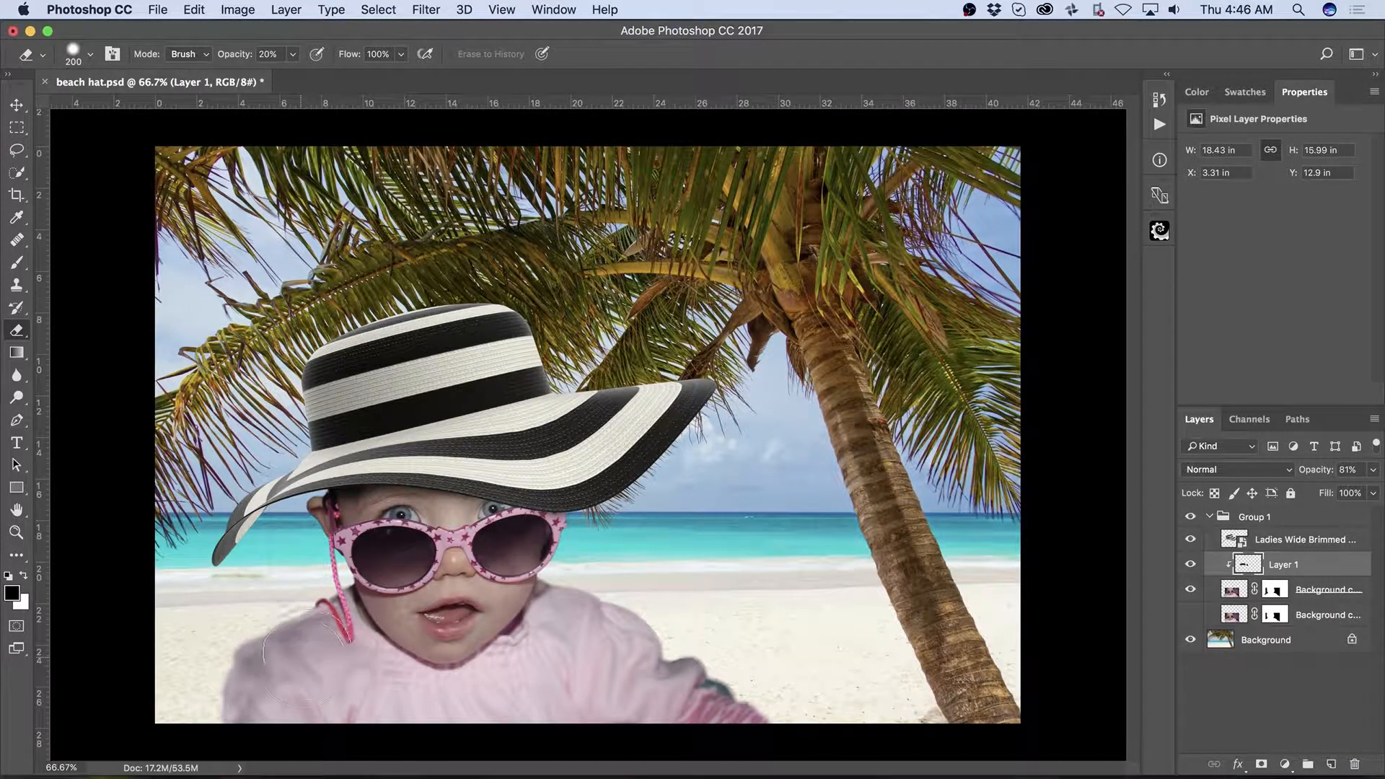
mouse_move(298, 655)
left_mouse_down()
mouse_move(268, 689)
mouse_move(282, 717)
mouse_move(273, 729)
mouse_move(306, 653)
mouse_move(272, 681)
mouse_move(318, 721)
mouse_move(294, 680)
mouse_move(281, 717)
mouse_move(302, 661)
mouse_move(280, 693)
mouse_move(296, 721)
mouse_move(384, 705)
left_mouse_up()
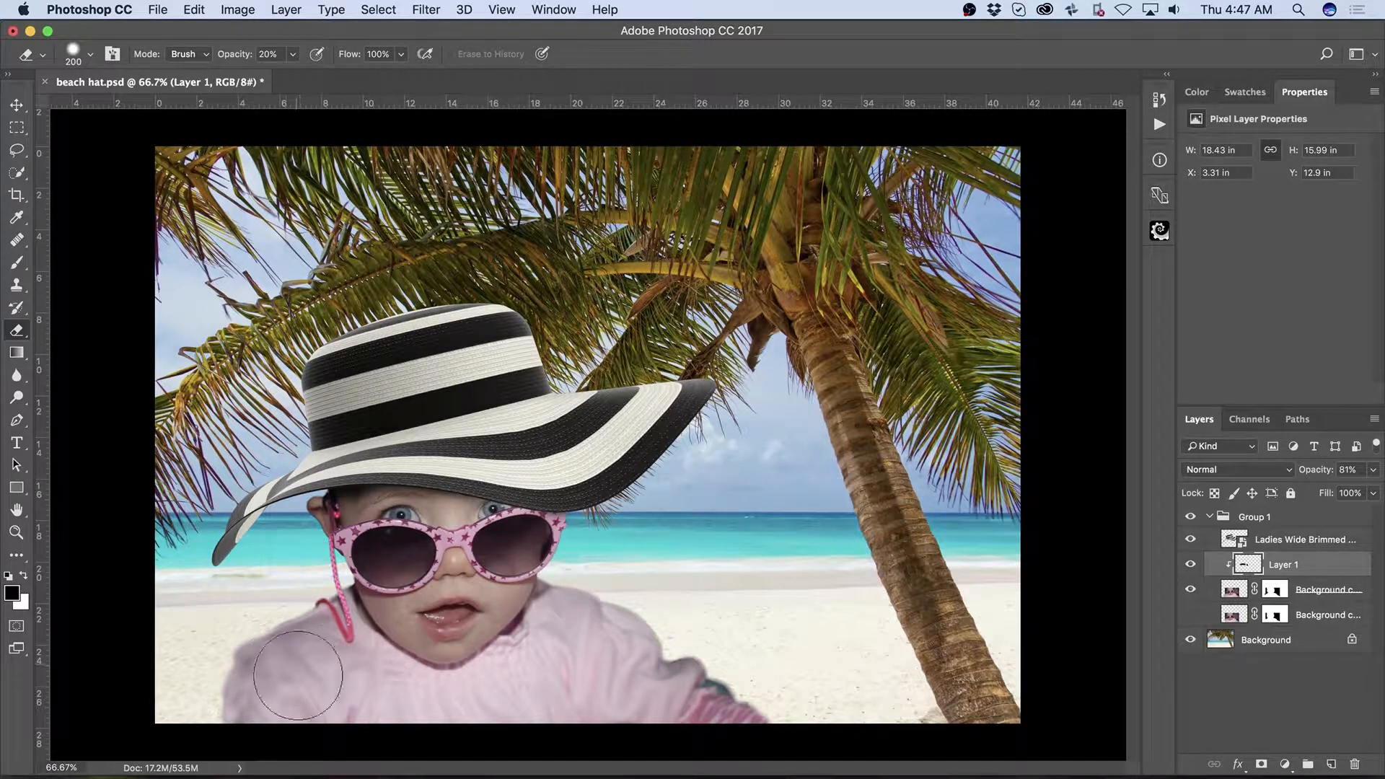
mouse_move(298, 675)
left_mouse_down()
mouse_move(278, 466)
mouse_move(275, 705)
left_mouse_up()
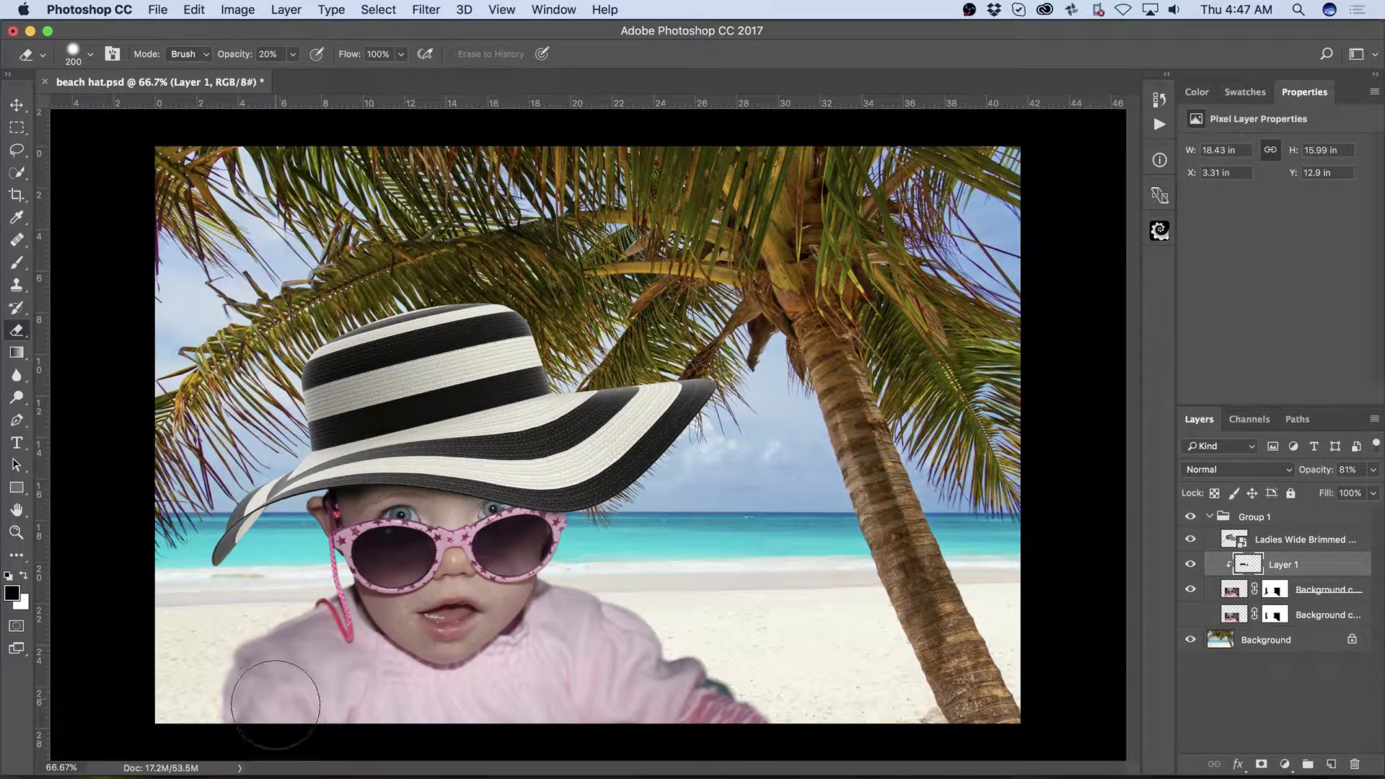
Step: Inspect the visible baby layer's mask on its own, looking for hard edges around the masked-out areas
left_click(1274, 597)
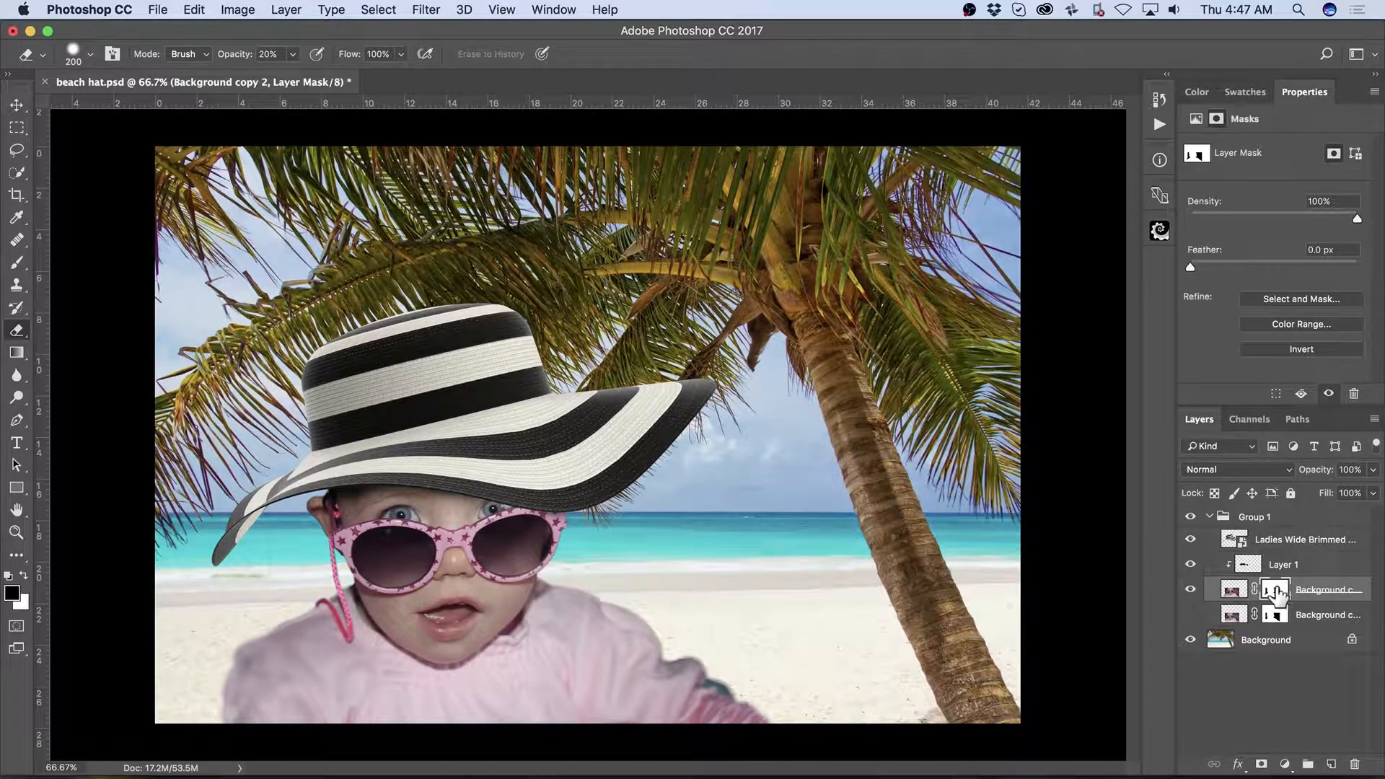
left_click(1274, 596, "alt")
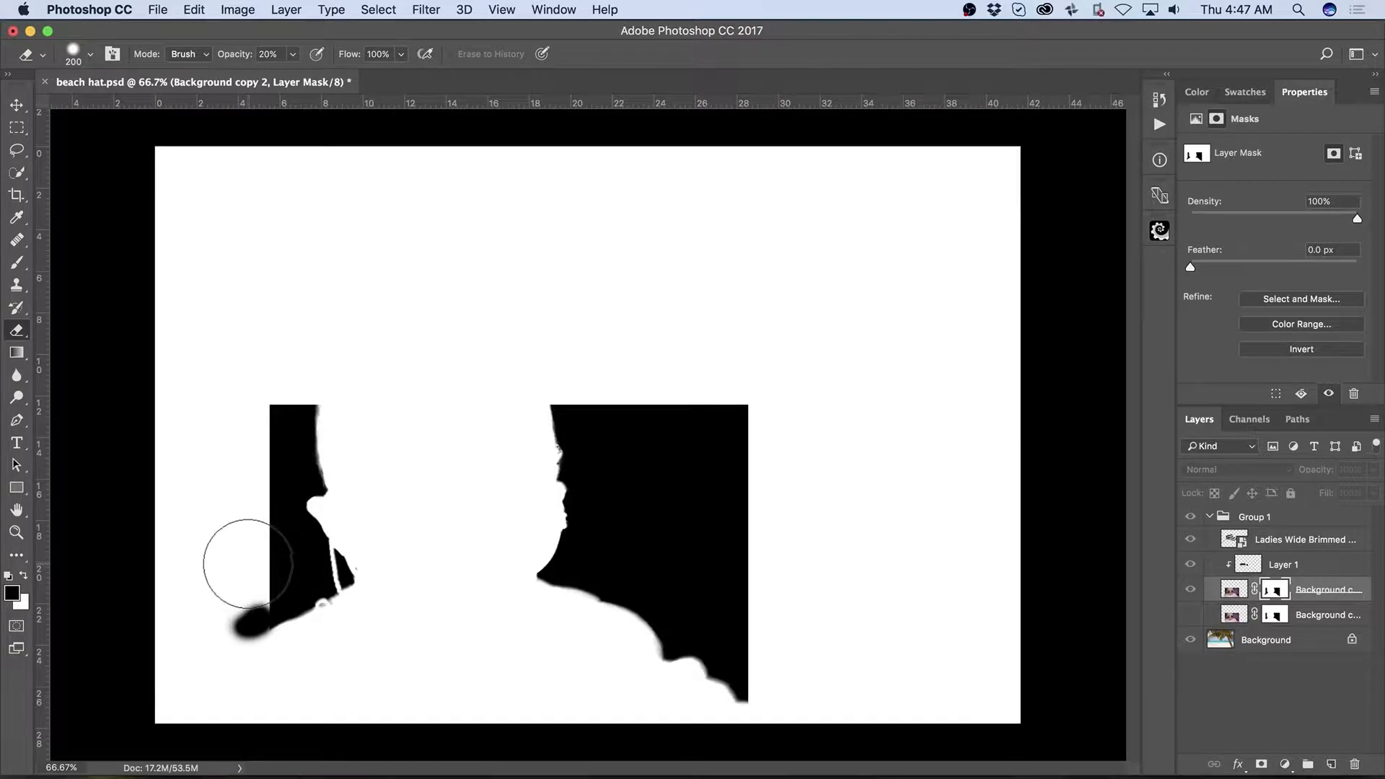
key("bracketleft")
key("bracketleft")
key("bracketleft")
key("bracketleft")
key("bracketleft")
key("bracketright")
key("bracketright")
key("bracketright")
key("bracketright")
key("bracketright")
left_click(1274, 596, "alt")
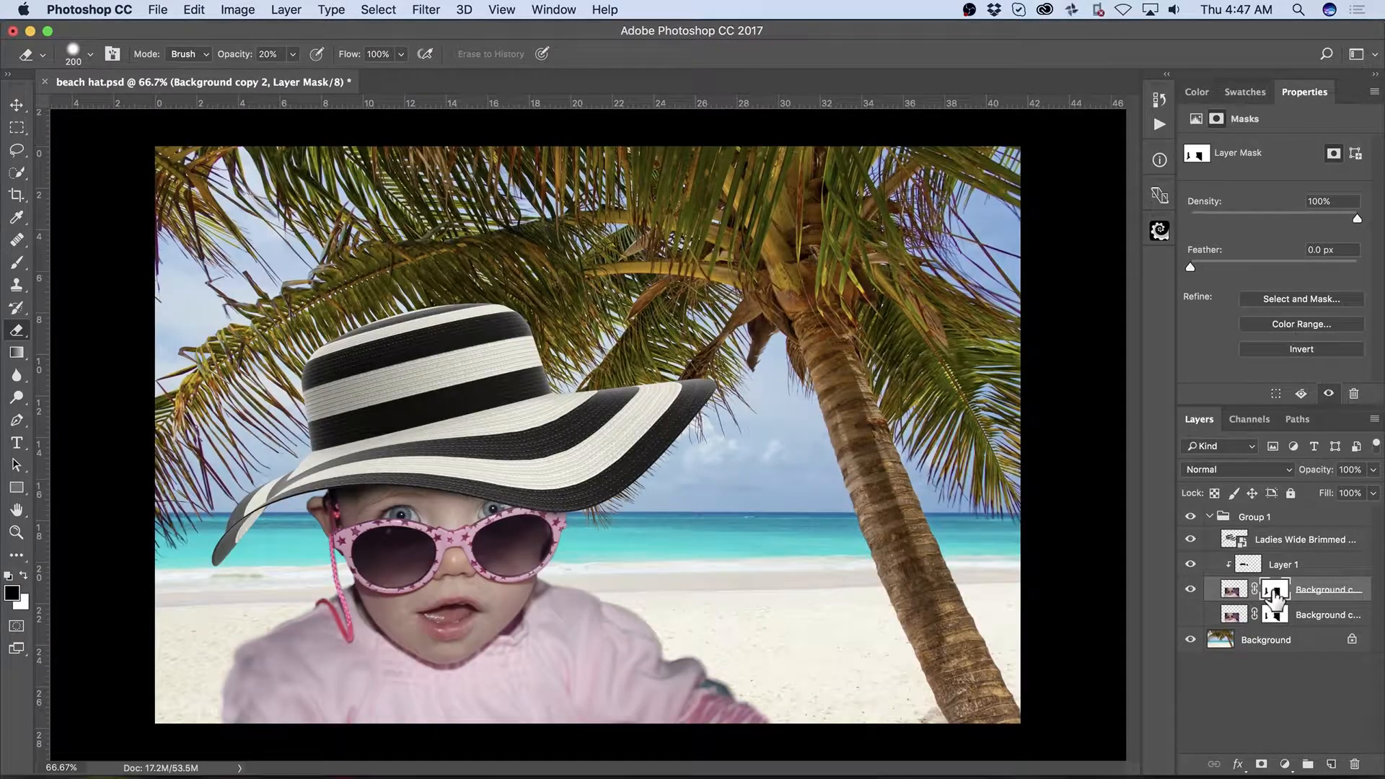
Step: Extend the mask's black area beside the ear past its outer and upper edges with a soft 90 px black brush at 100% opacity
left_click(1274, 596, "alt")
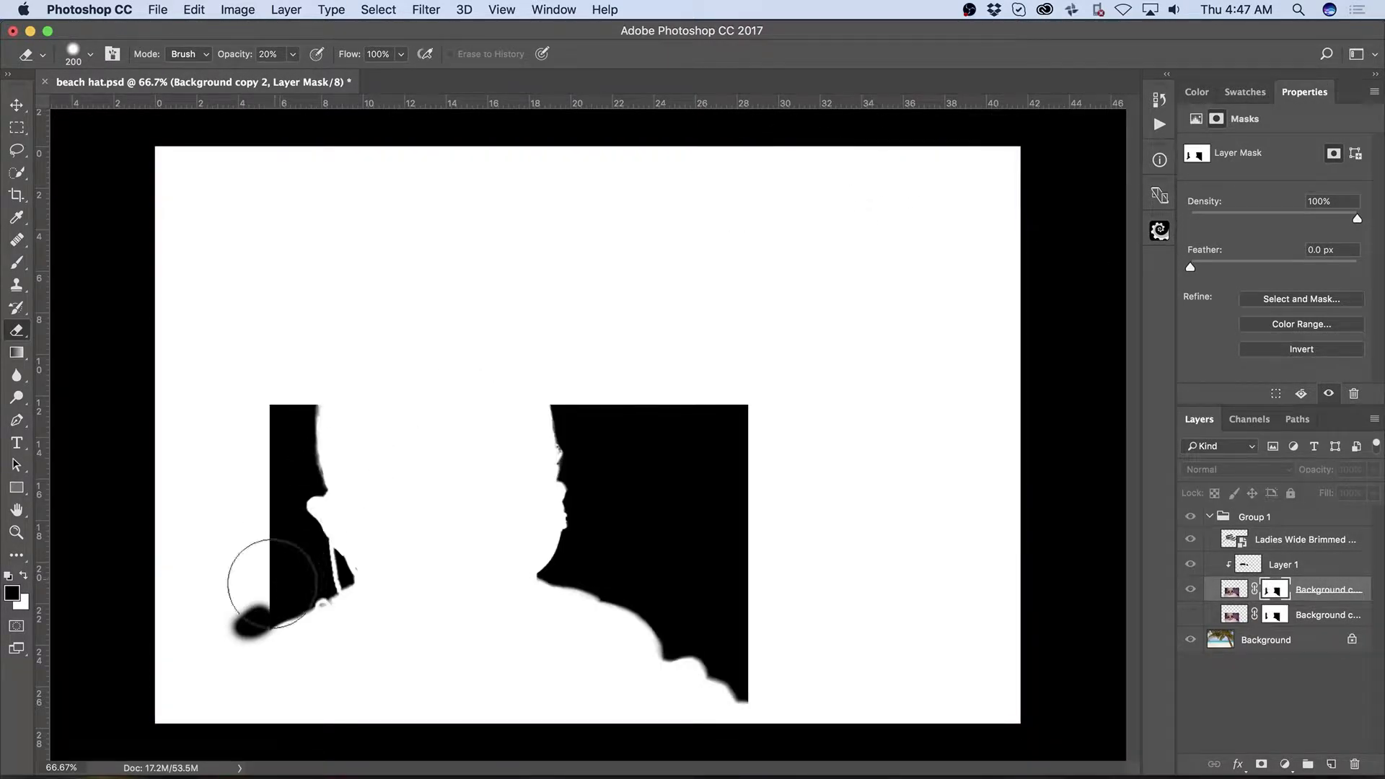
key("bracketleft")
key("bracketleft")
key("bracketleft")
key("bracketleft")
key("bracketleft")
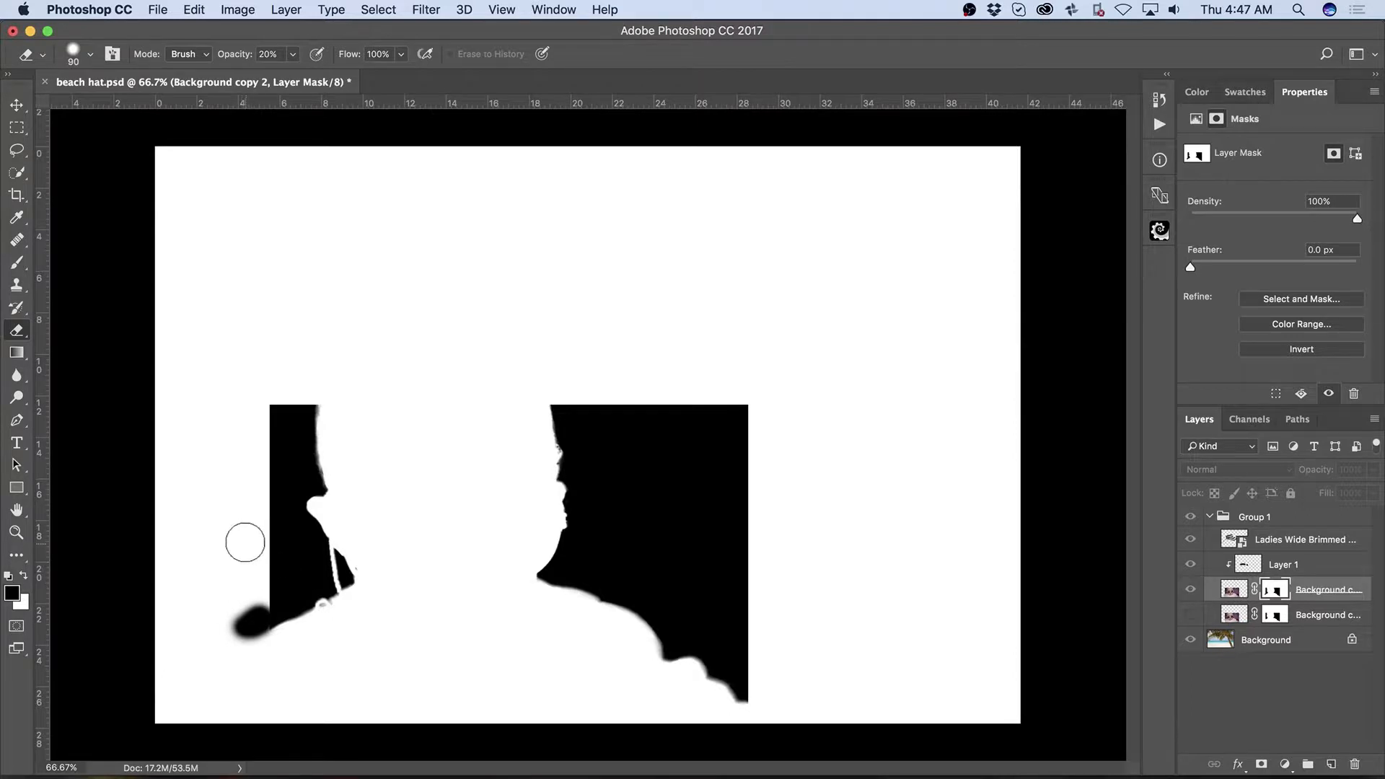
key("bracketleft")
left_click_drag(270, 617, 270, 612)
key("b")
key("x")
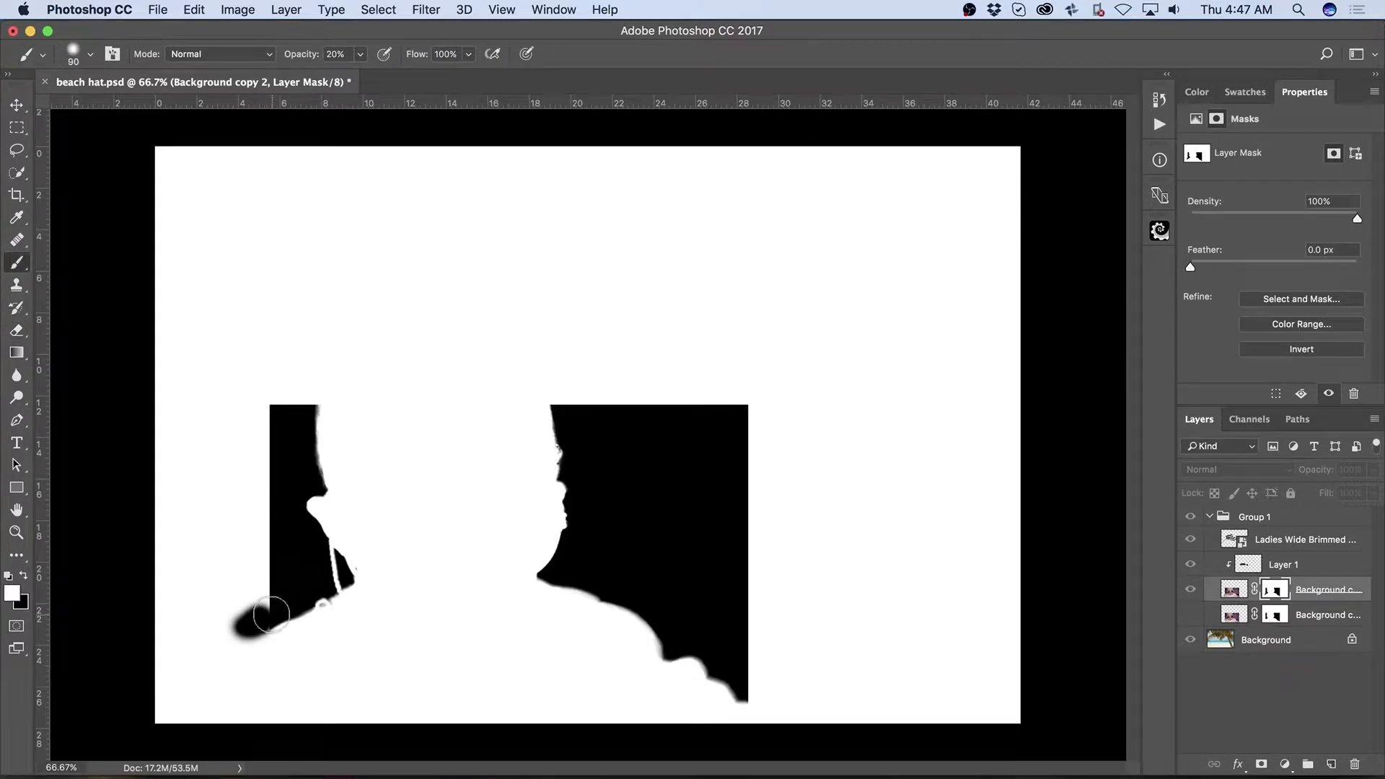
key("x")
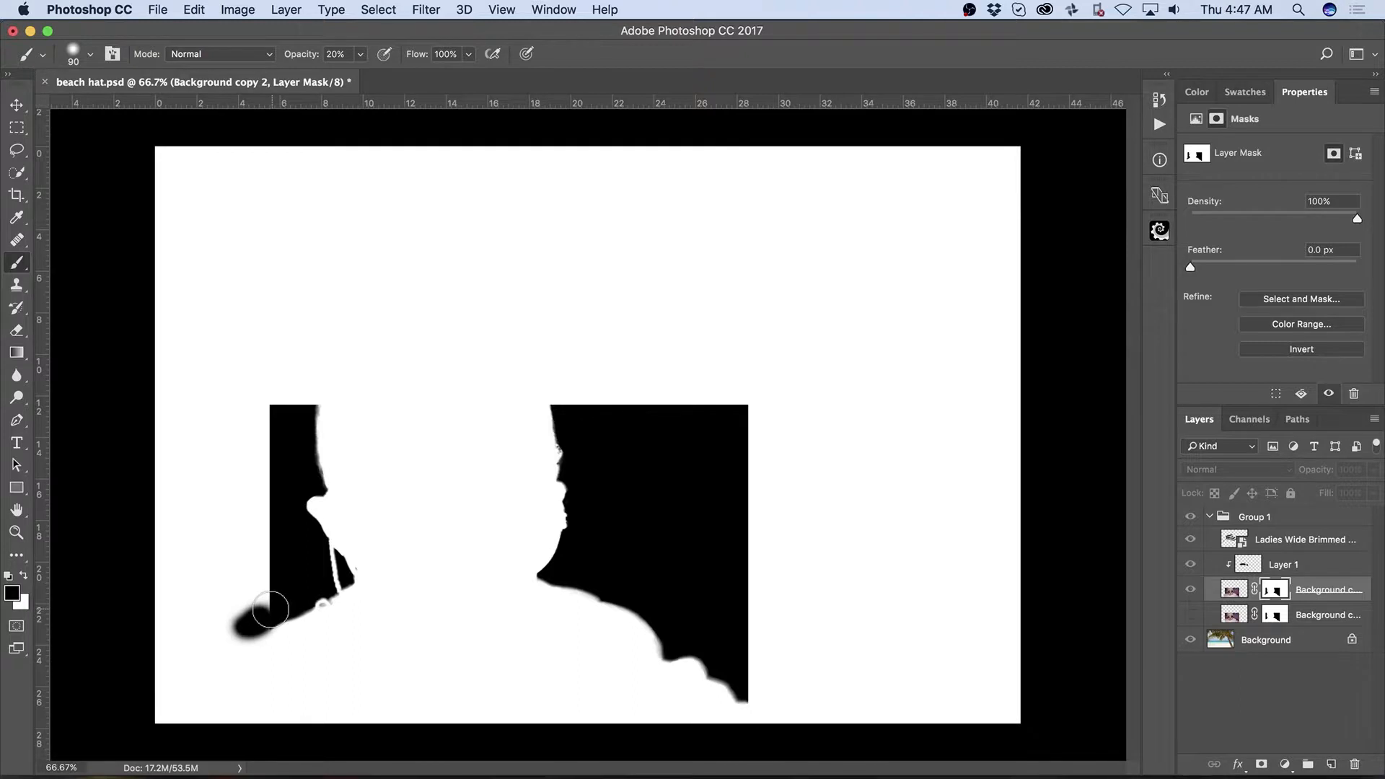
key("0")
left_click_drag(271, 614, 281, 603)
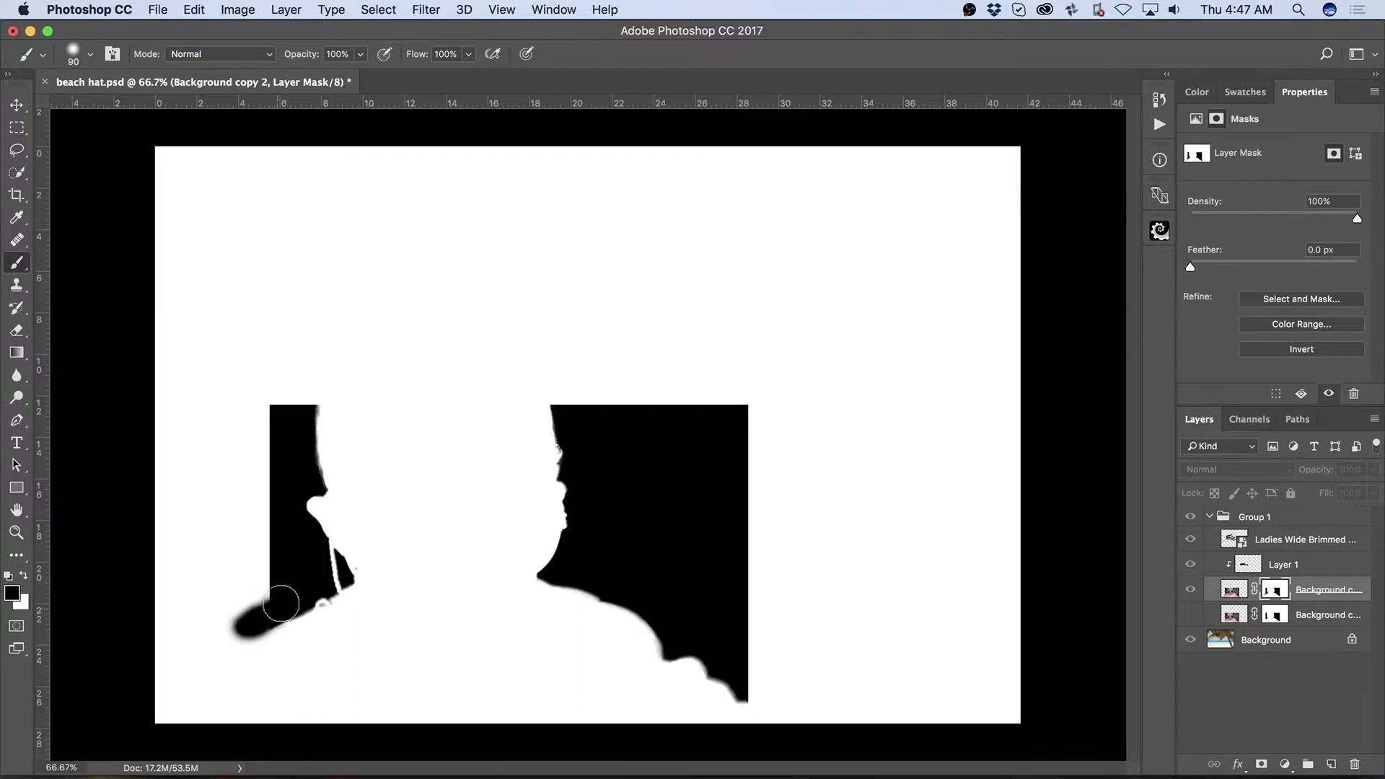
left_click(265, 397, "shift")
left_click_drag(266, 396, 308, 402)
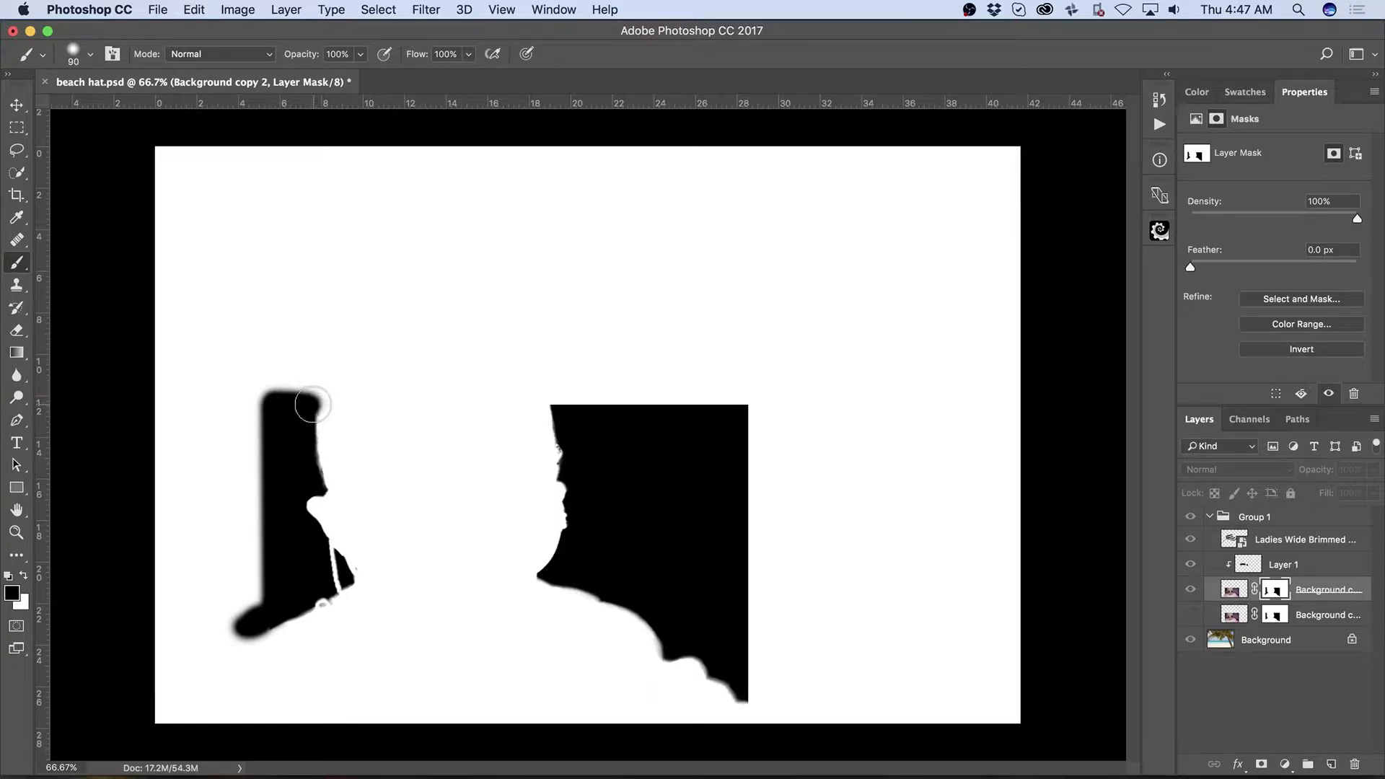
Step: Paint straight black strokes along the upper and outer edges of the larger masked area on the other side of the face
left_click(552, 401)
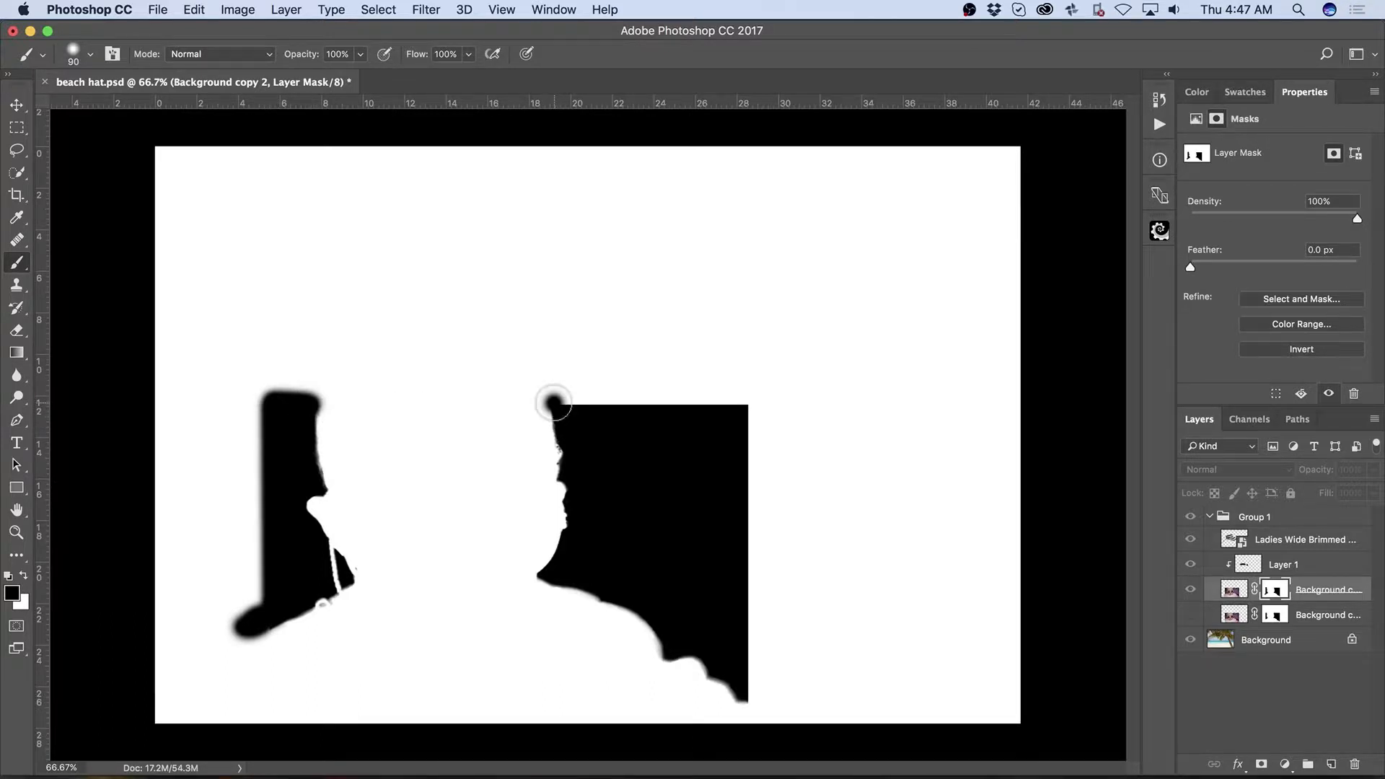
left_click(745, 403, "shift")
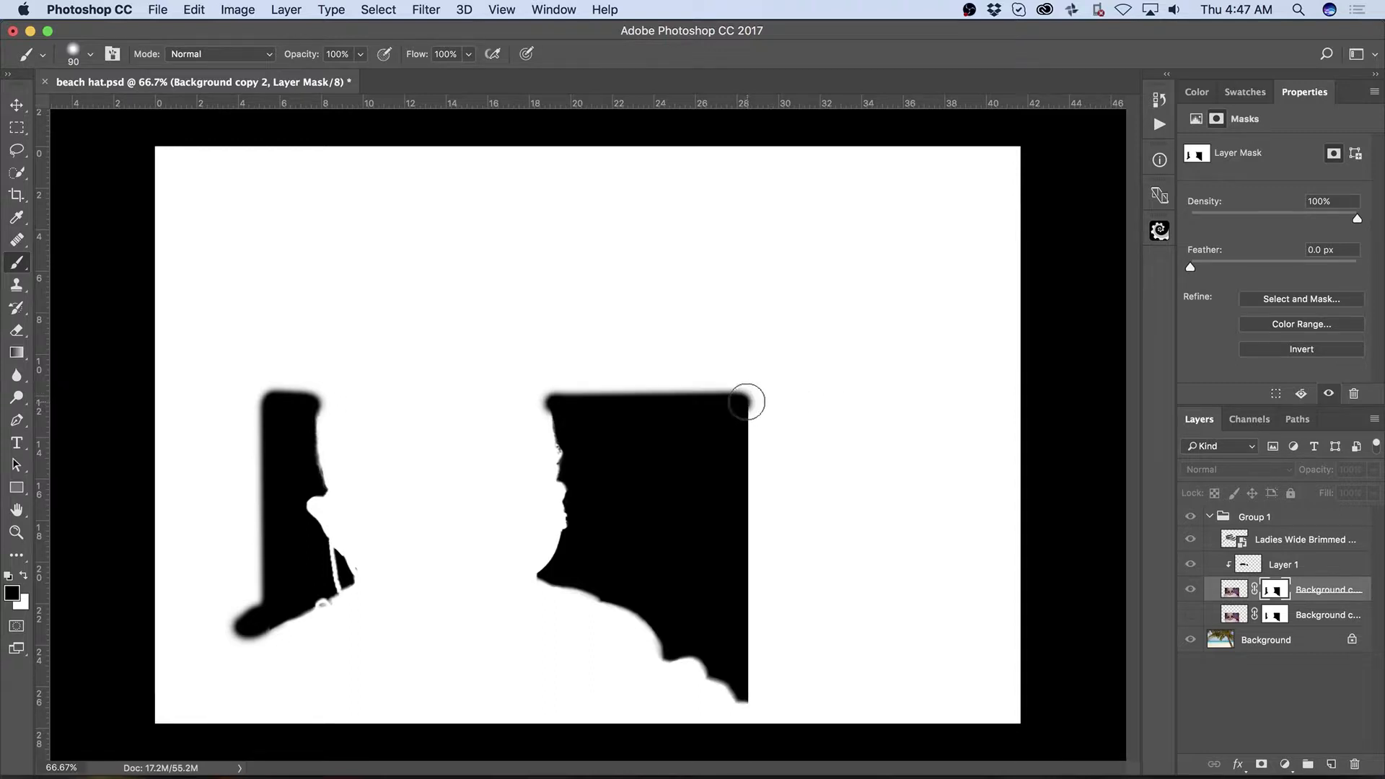
left_click(747, 699, "shift")
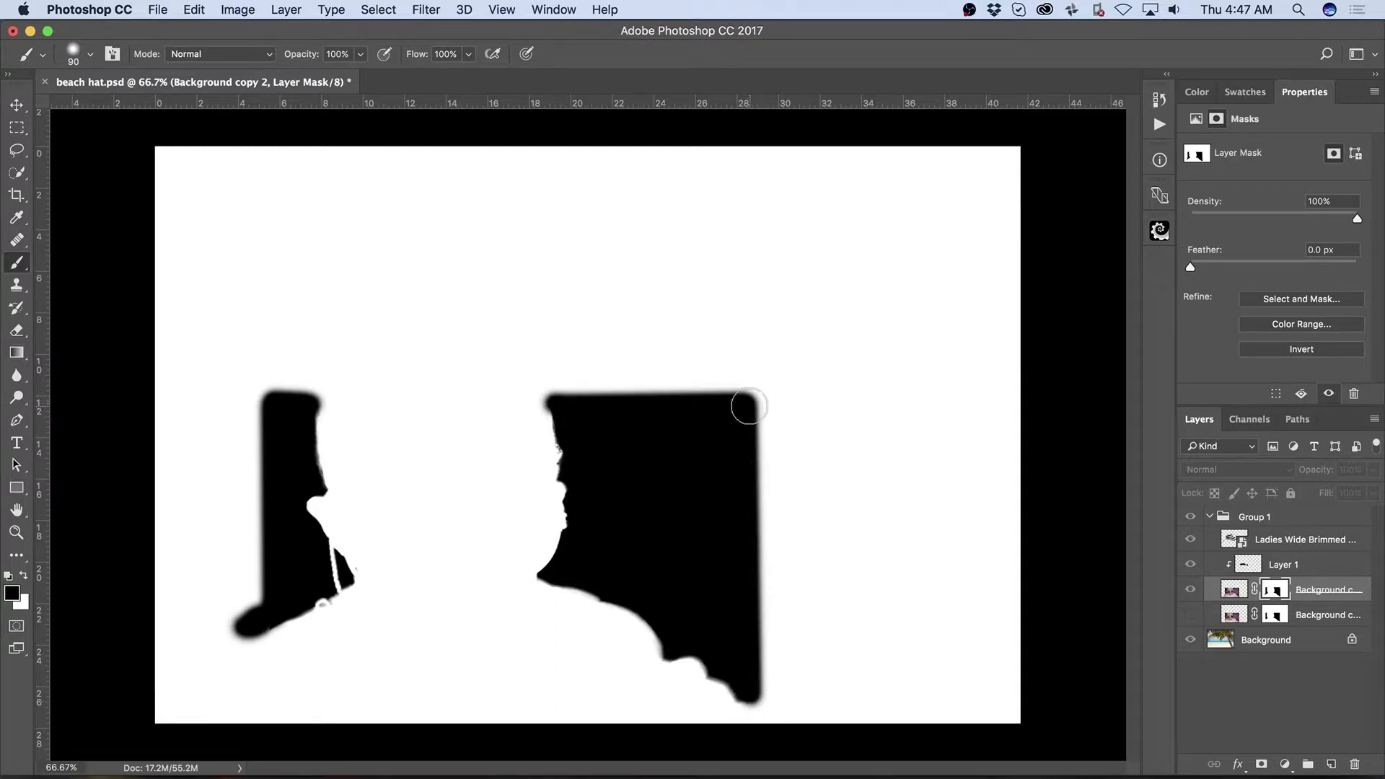
Step: Paint the larger masked area's outer edge black down to the canvas's lower border, and switch from the mask to the baby layer's image
mouse_move(742, 401)
left_mouse_down()
mouse_move(754, 424)
mouse_move(756, 713)
left_mouse_up()
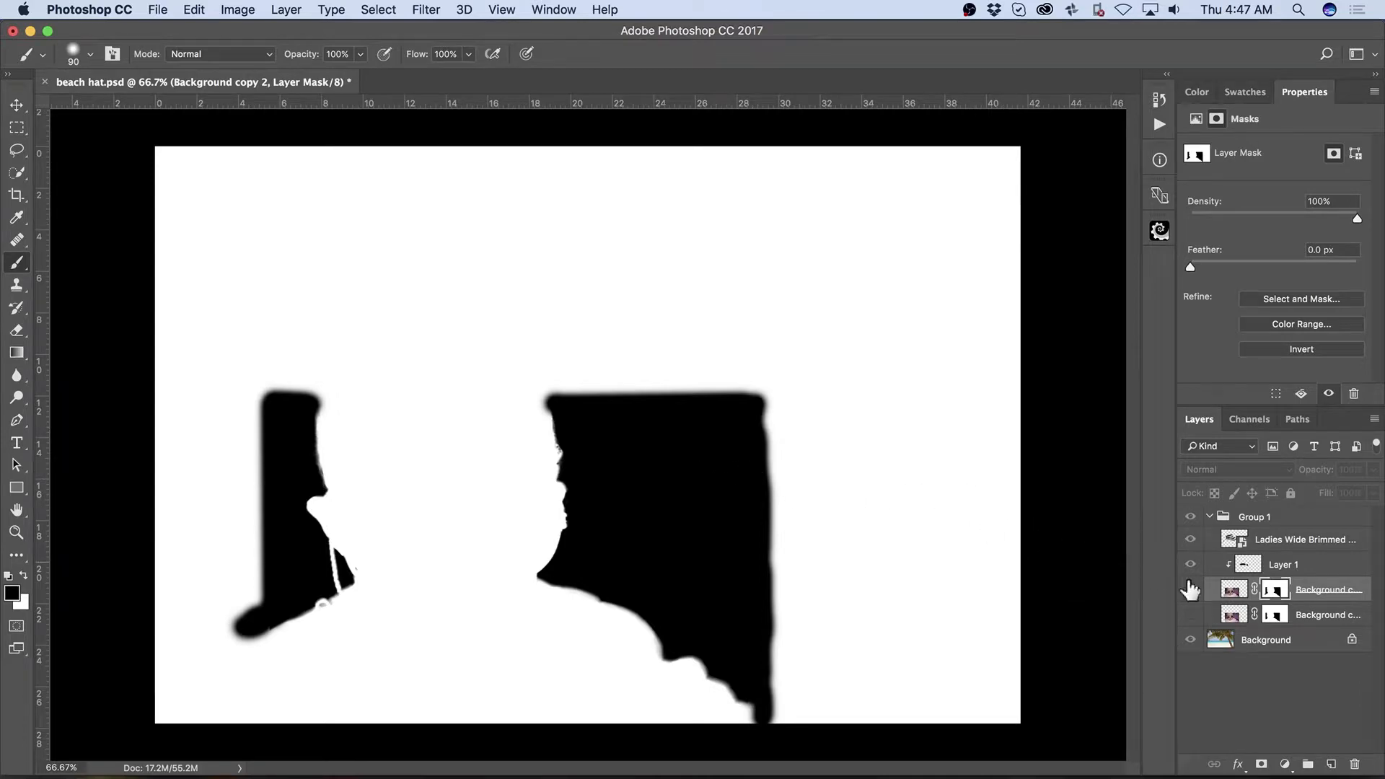
left_click(1232, 592)
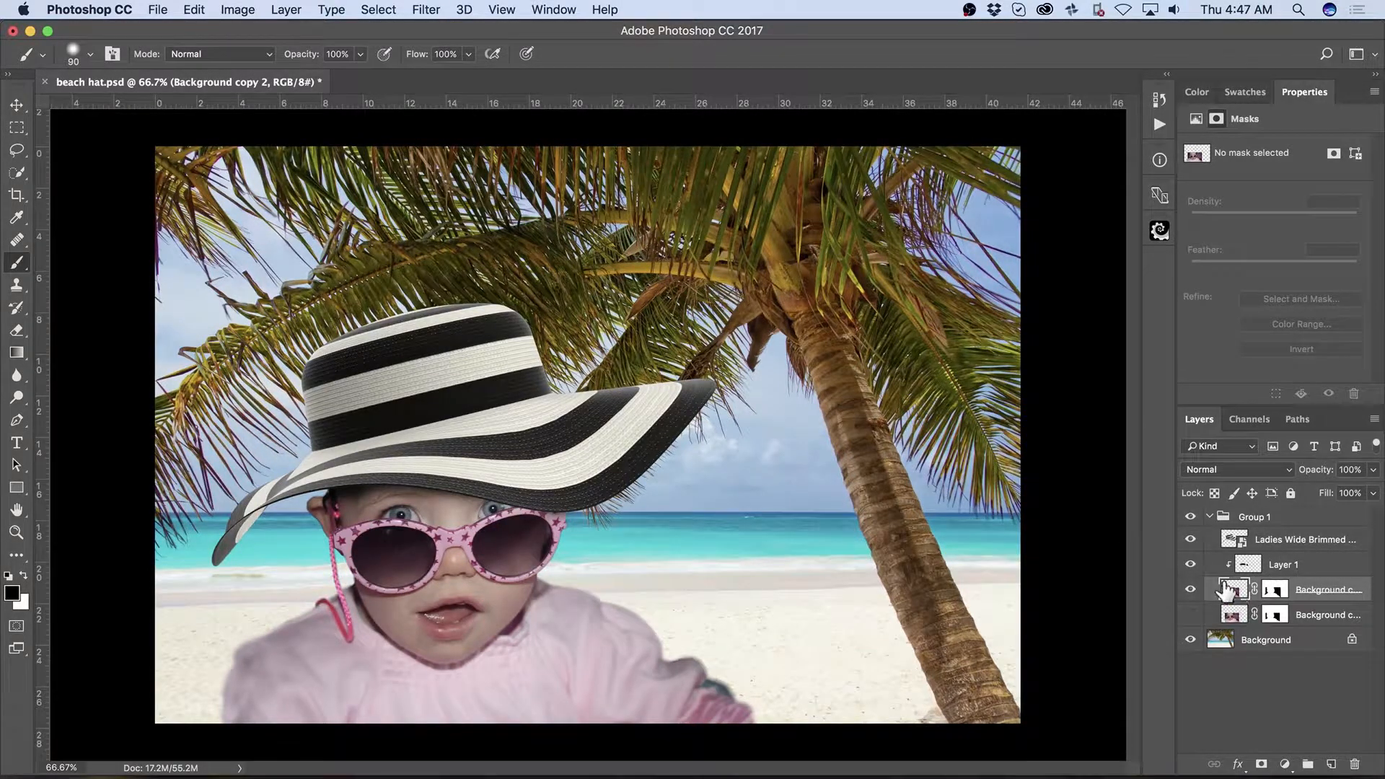
Step: Match the baby layer's colors to the beach sample on Layer 2 of beach hat.psd using Match Color with Fade 85
left_click(225, 13)
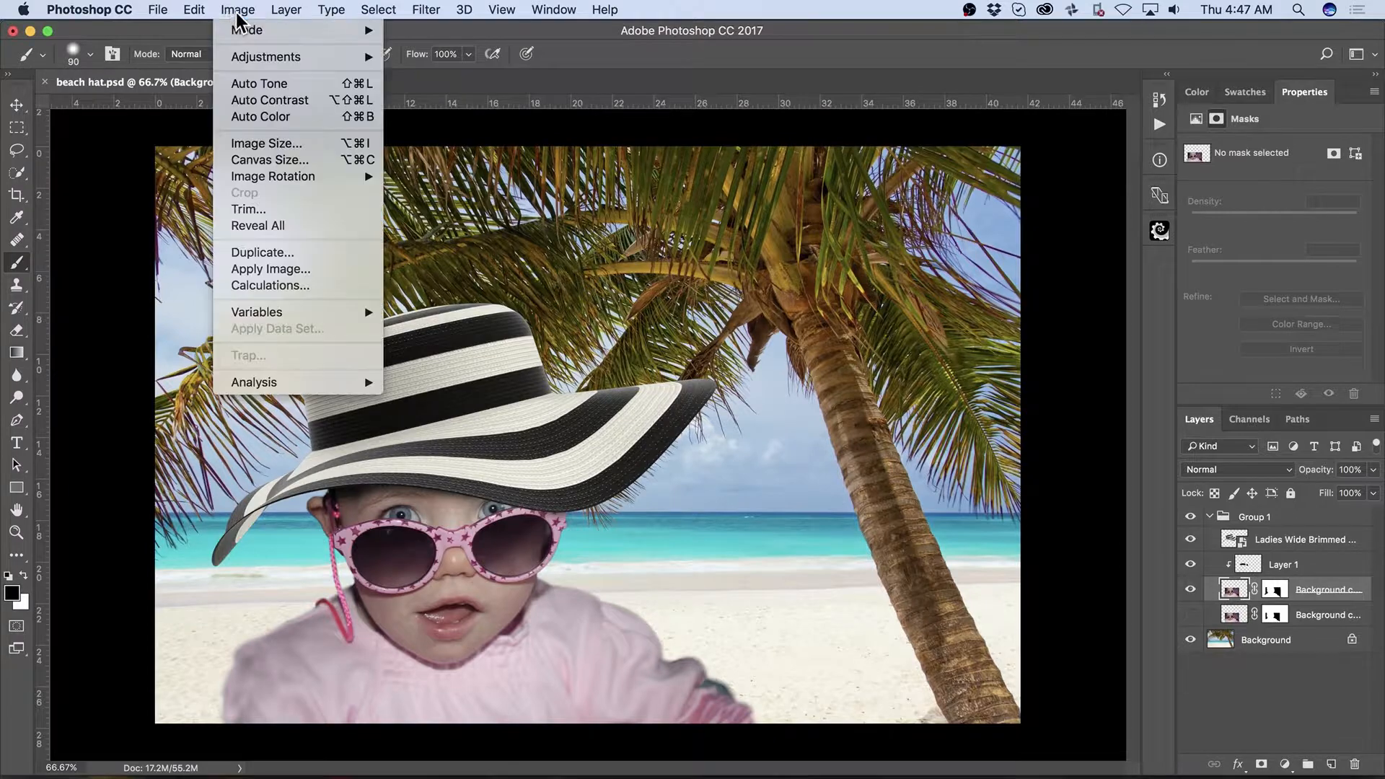
mouse_move(296, 58)
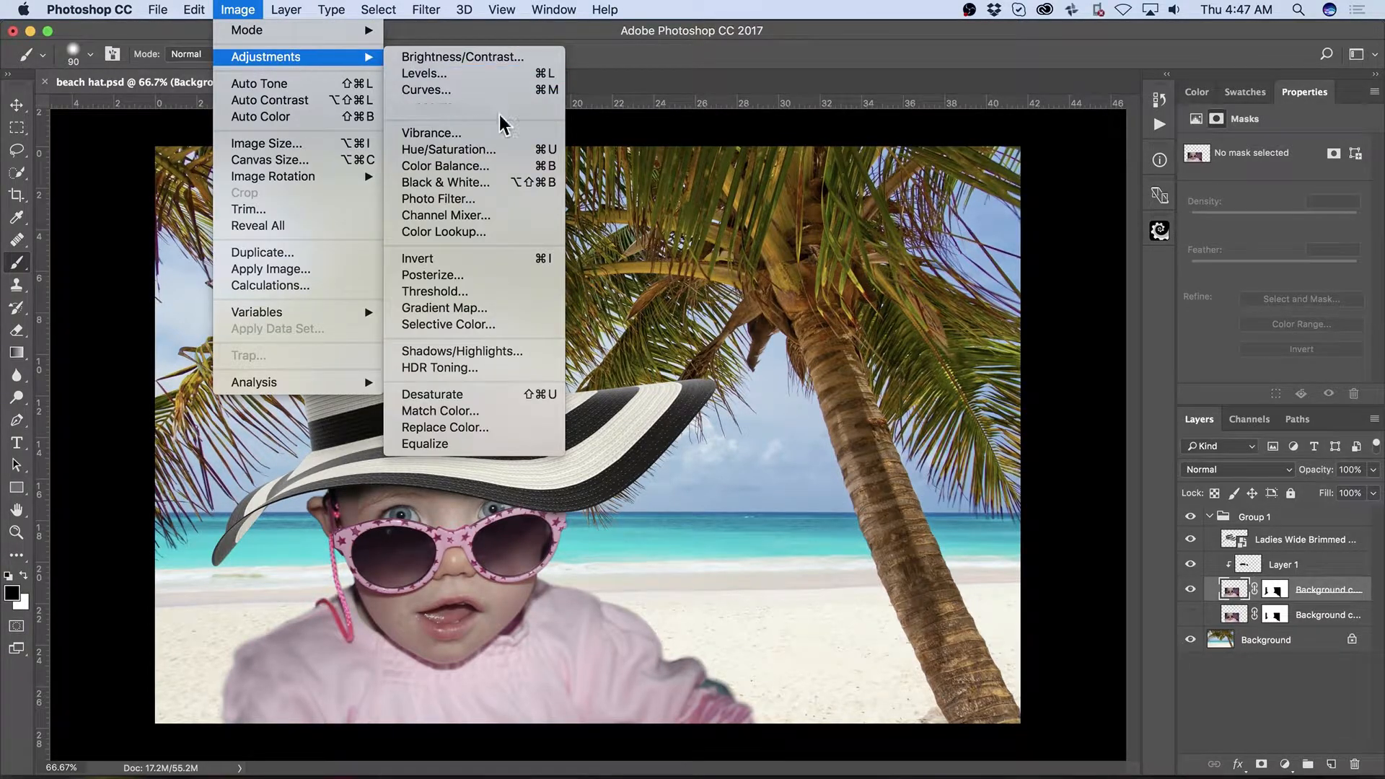
left_click(510, 411)
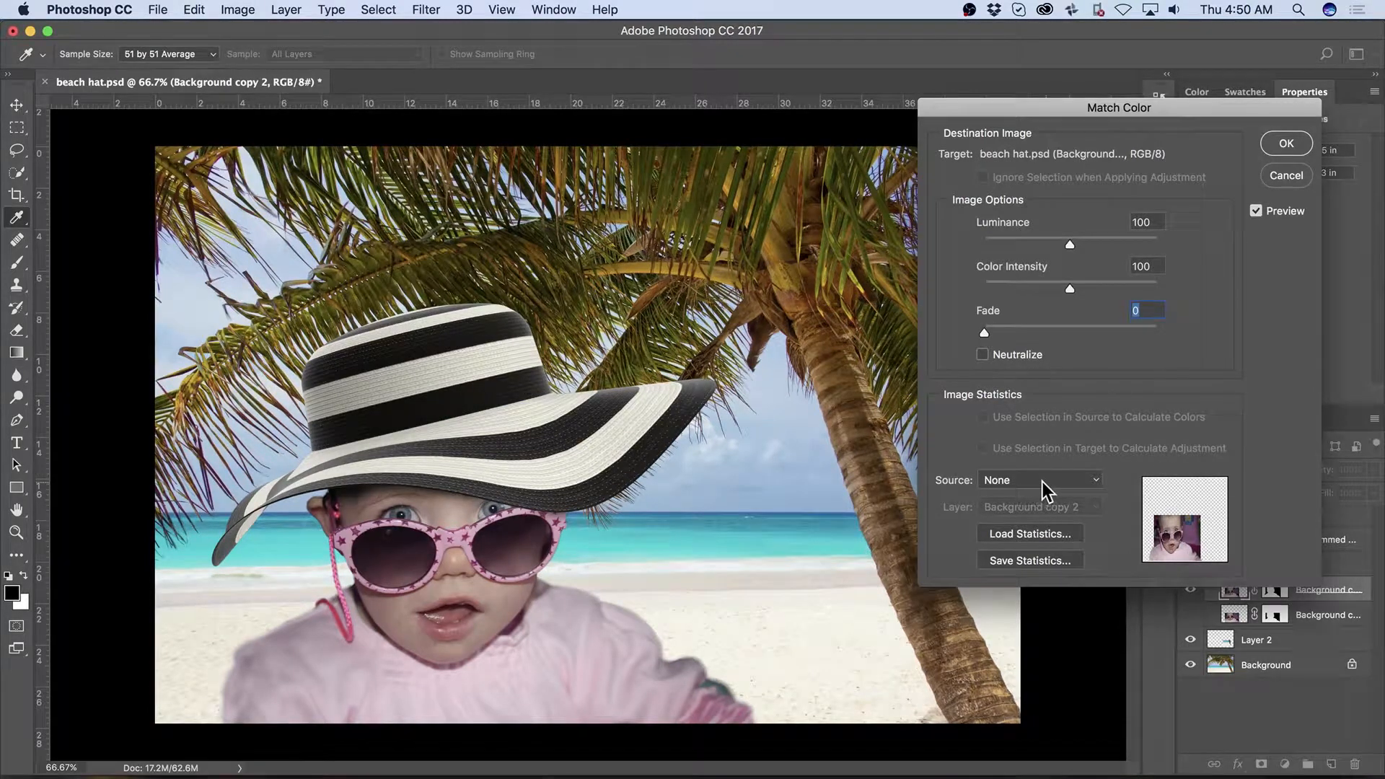
left_click(1041, 481)
left_click(1040, 494)
left_click(1040, 508)
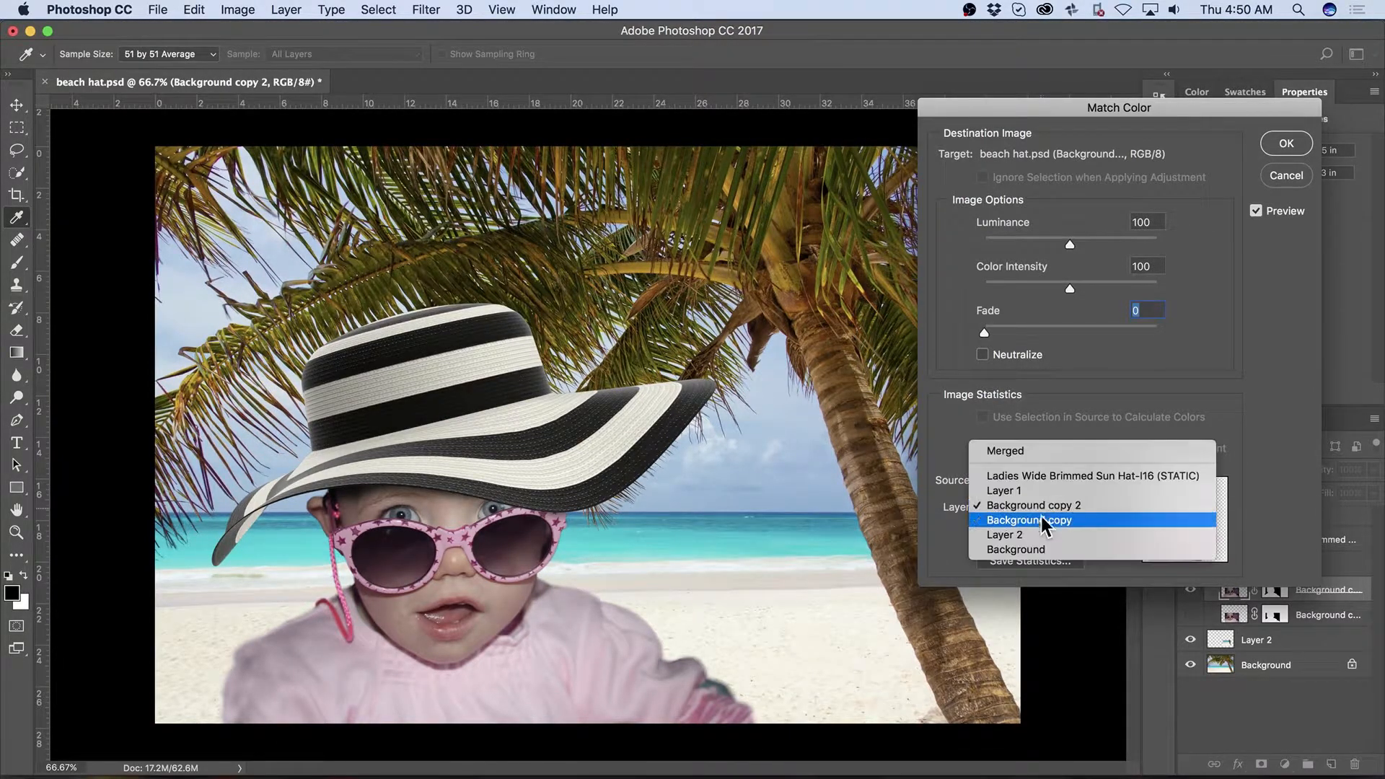
left_click(1044, 532)
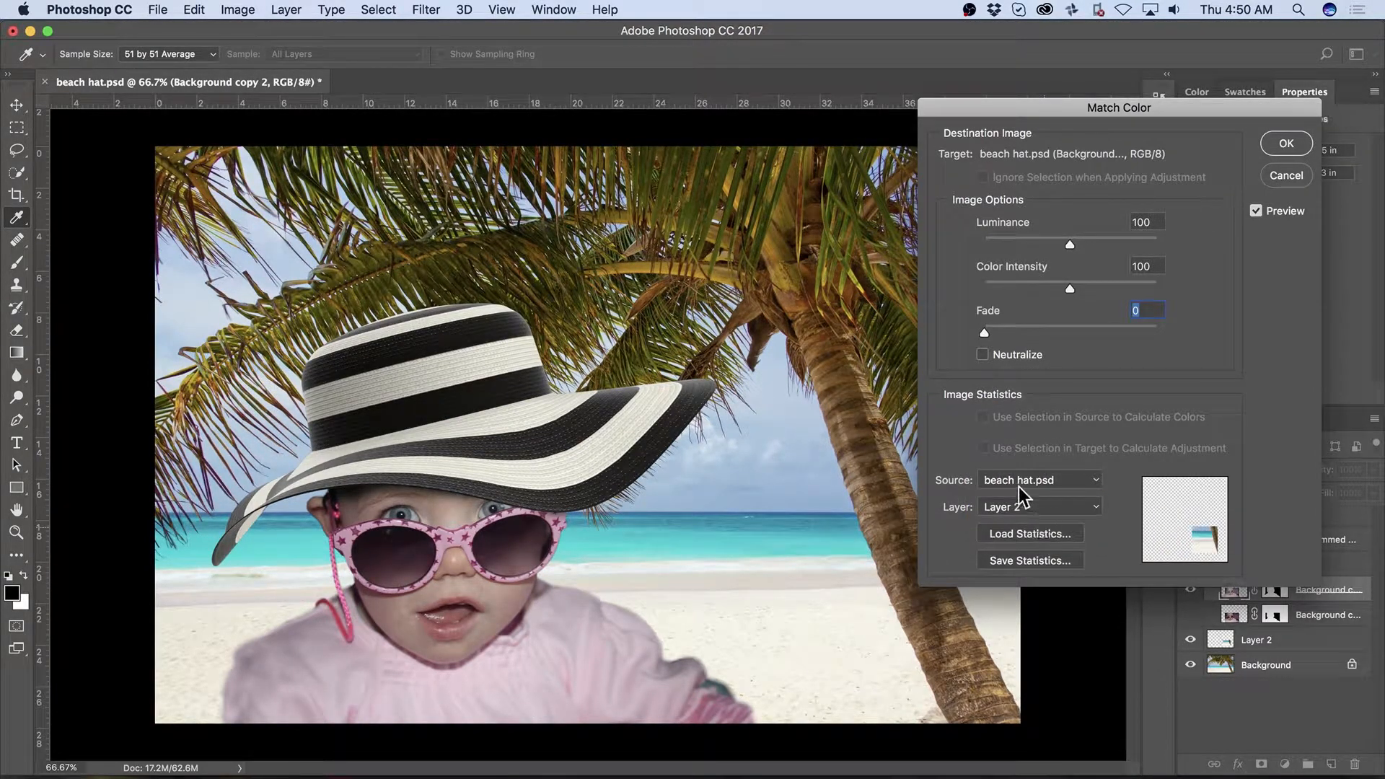
left_click(1121, 326)
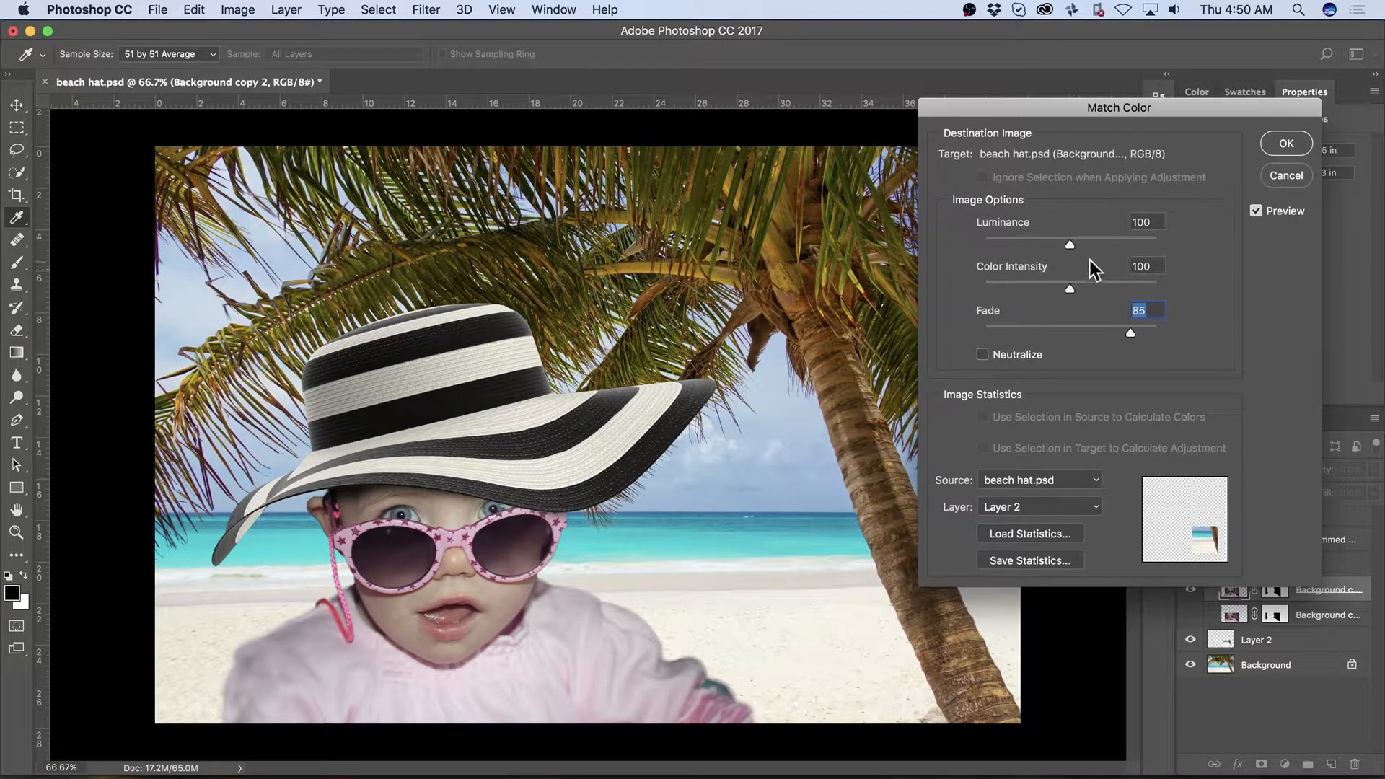
left_click(1284, 181)
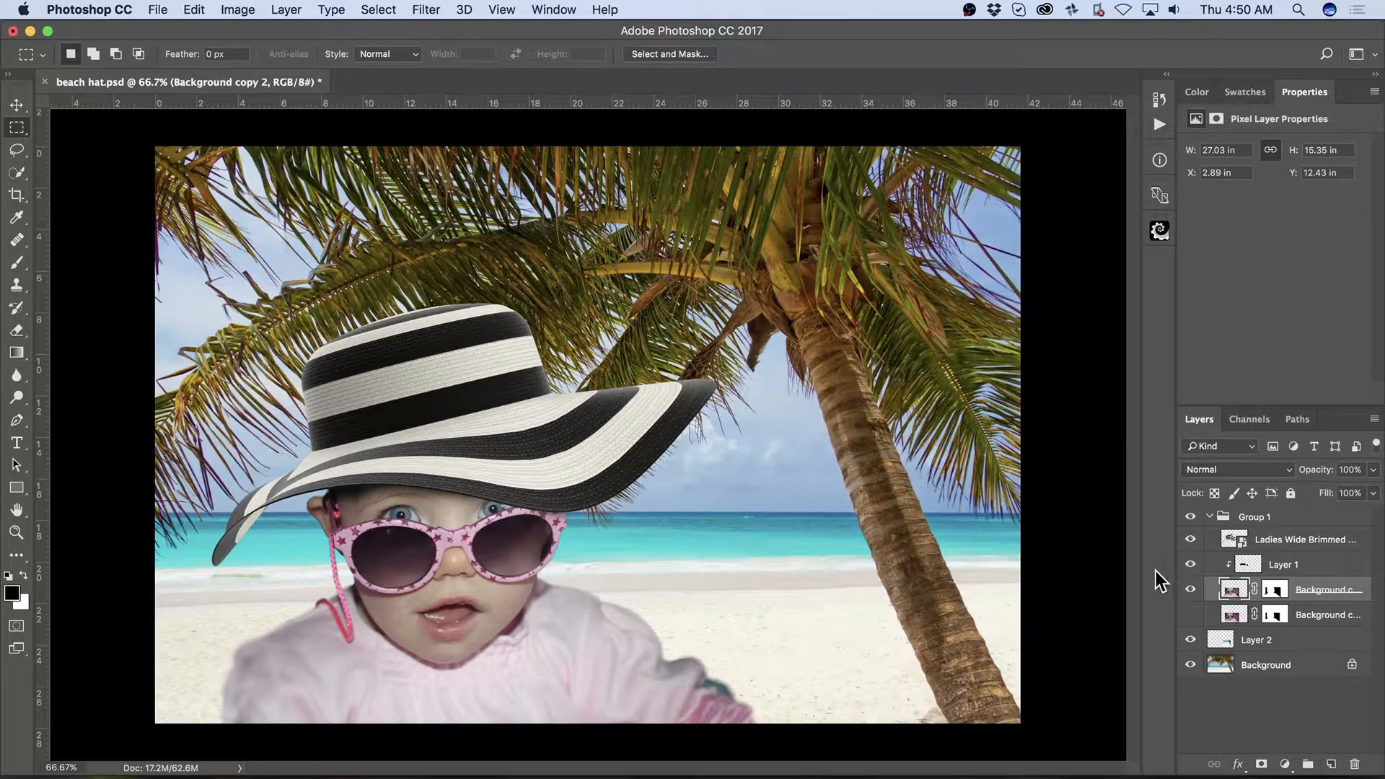
Step: Compare the baby's colors before and after the color match by repeatedly undoing and redoing it
key("super+z")
key("super+z")
key("super+z")
key("super+z")
key("super+z")
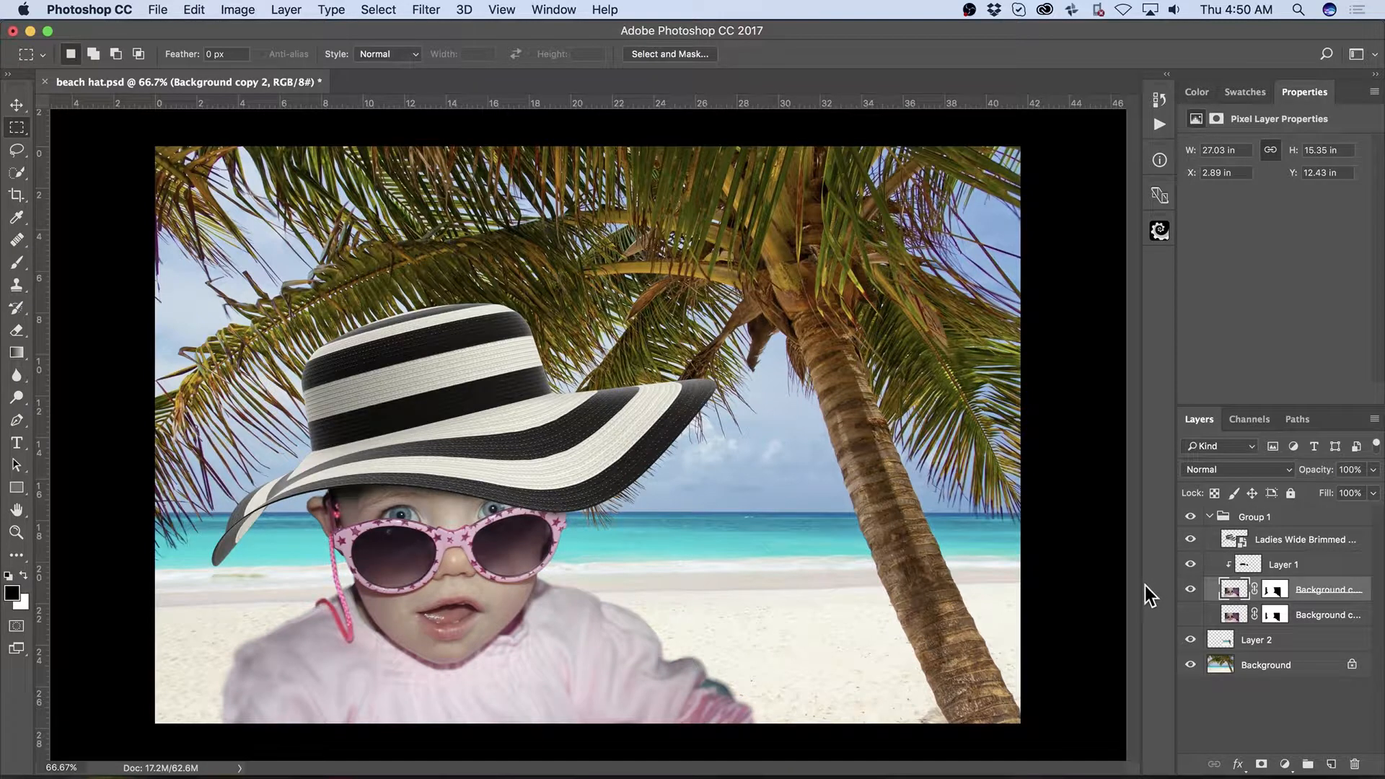